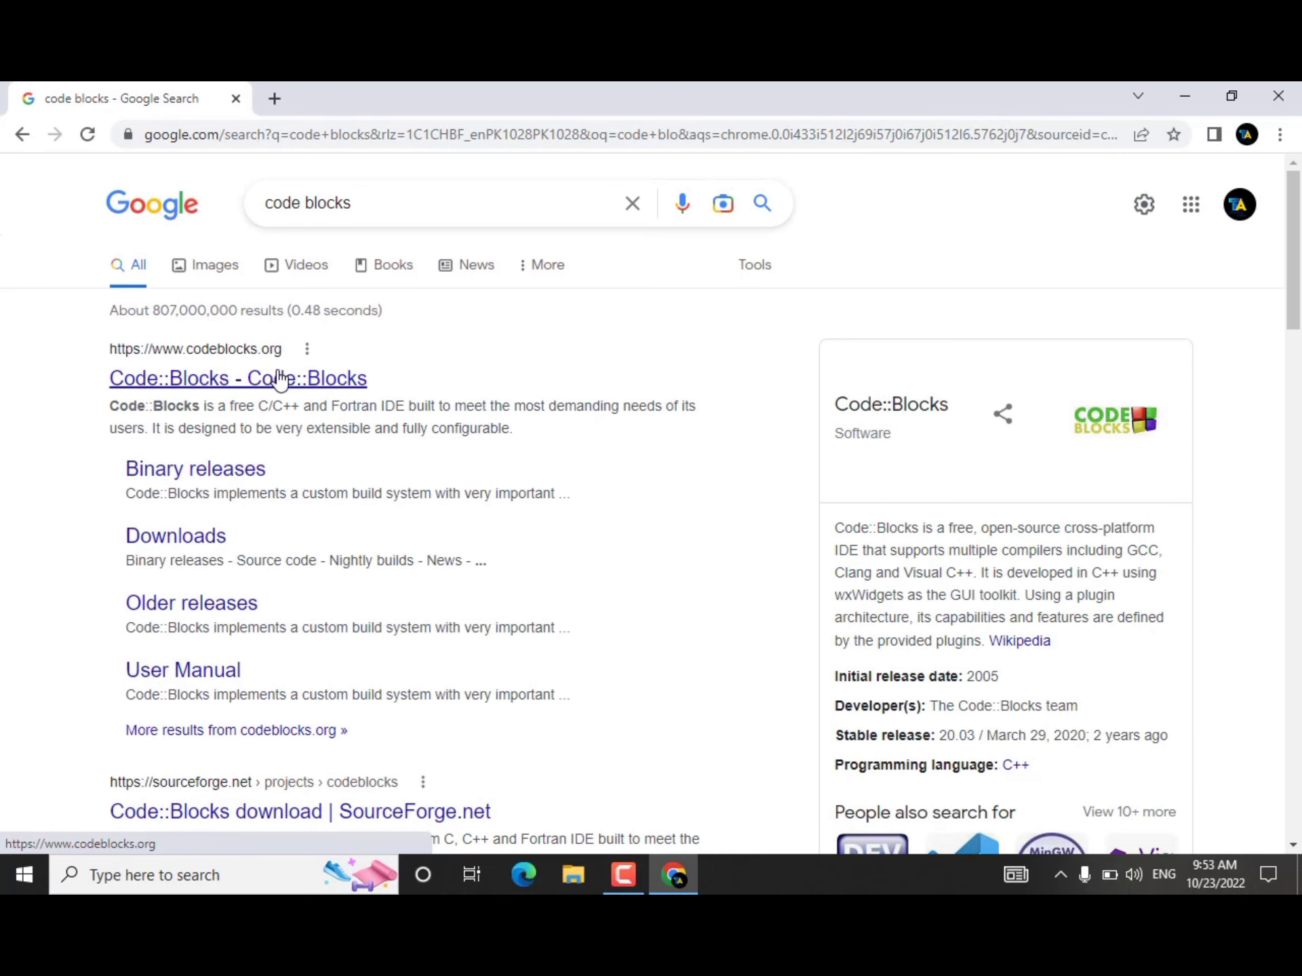
Step: Open the official Code::Blocks website from the search results and go to its Downloads page
click(283, 381)
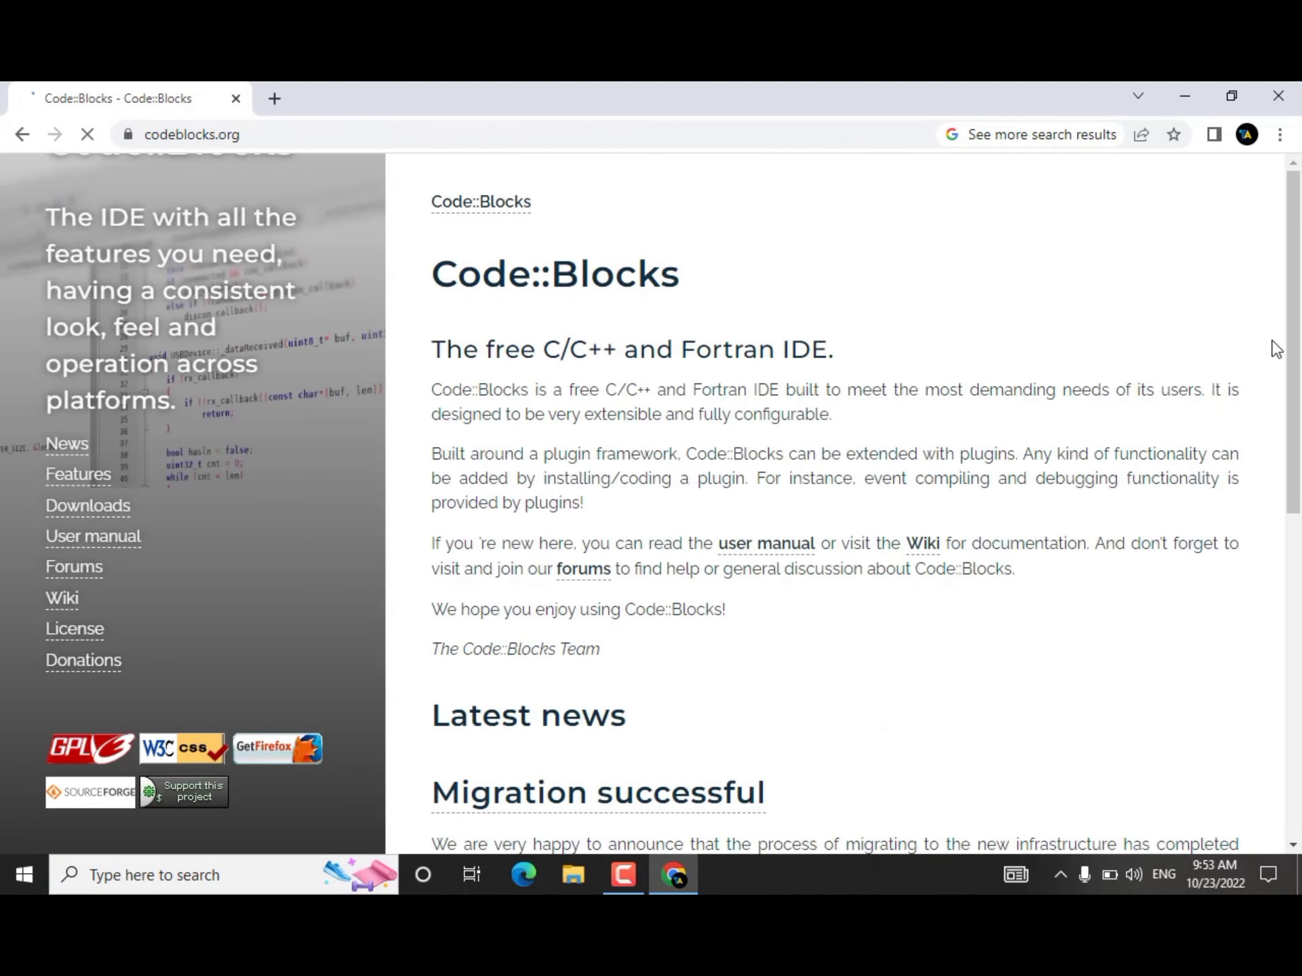
scroll(1295, 339, down, 1)
scroll(1298, 336, down, 6)
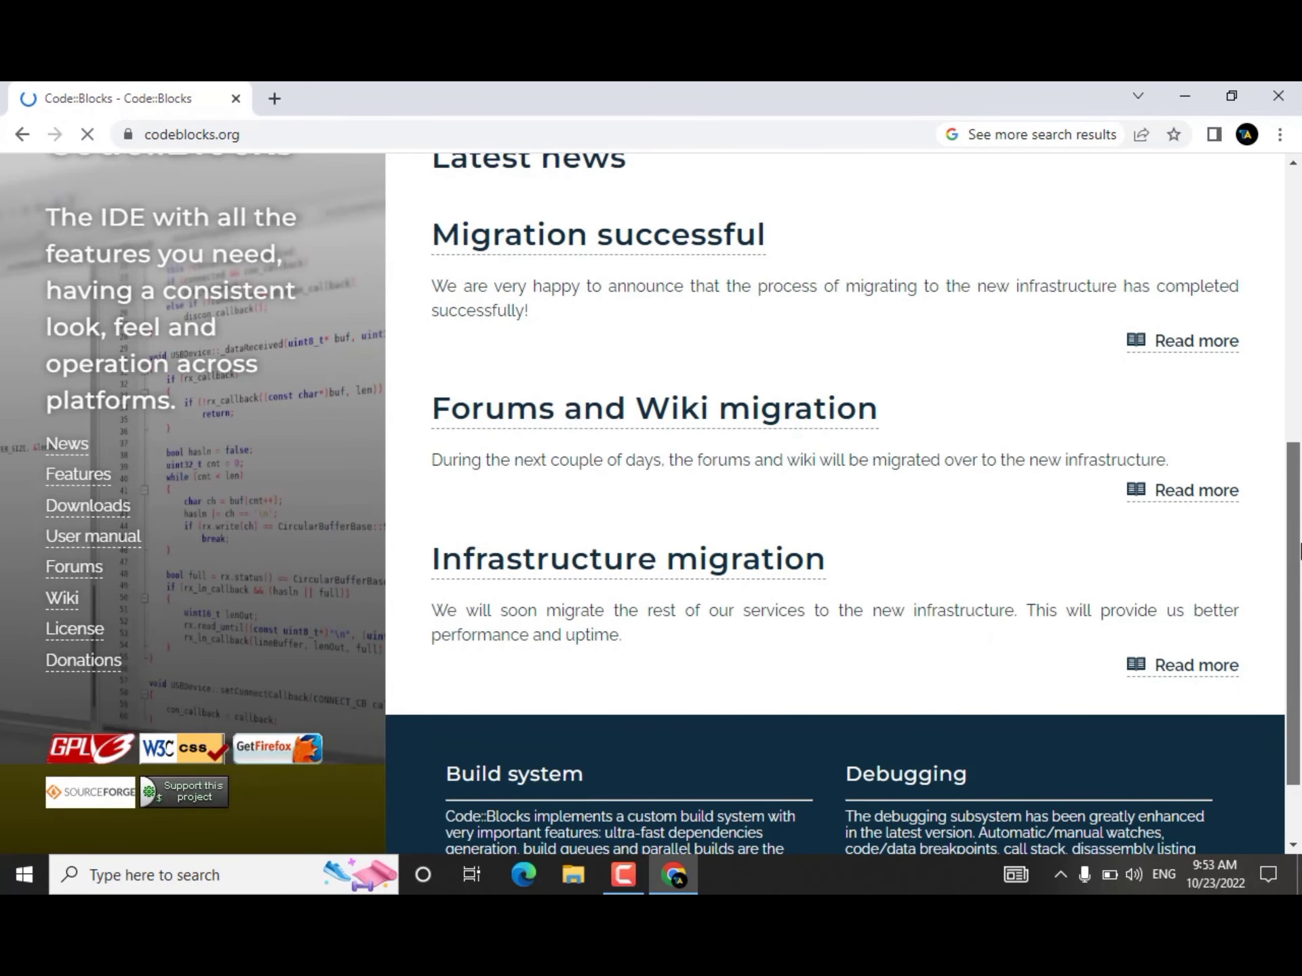
scroll(1298, 337, up, 7)
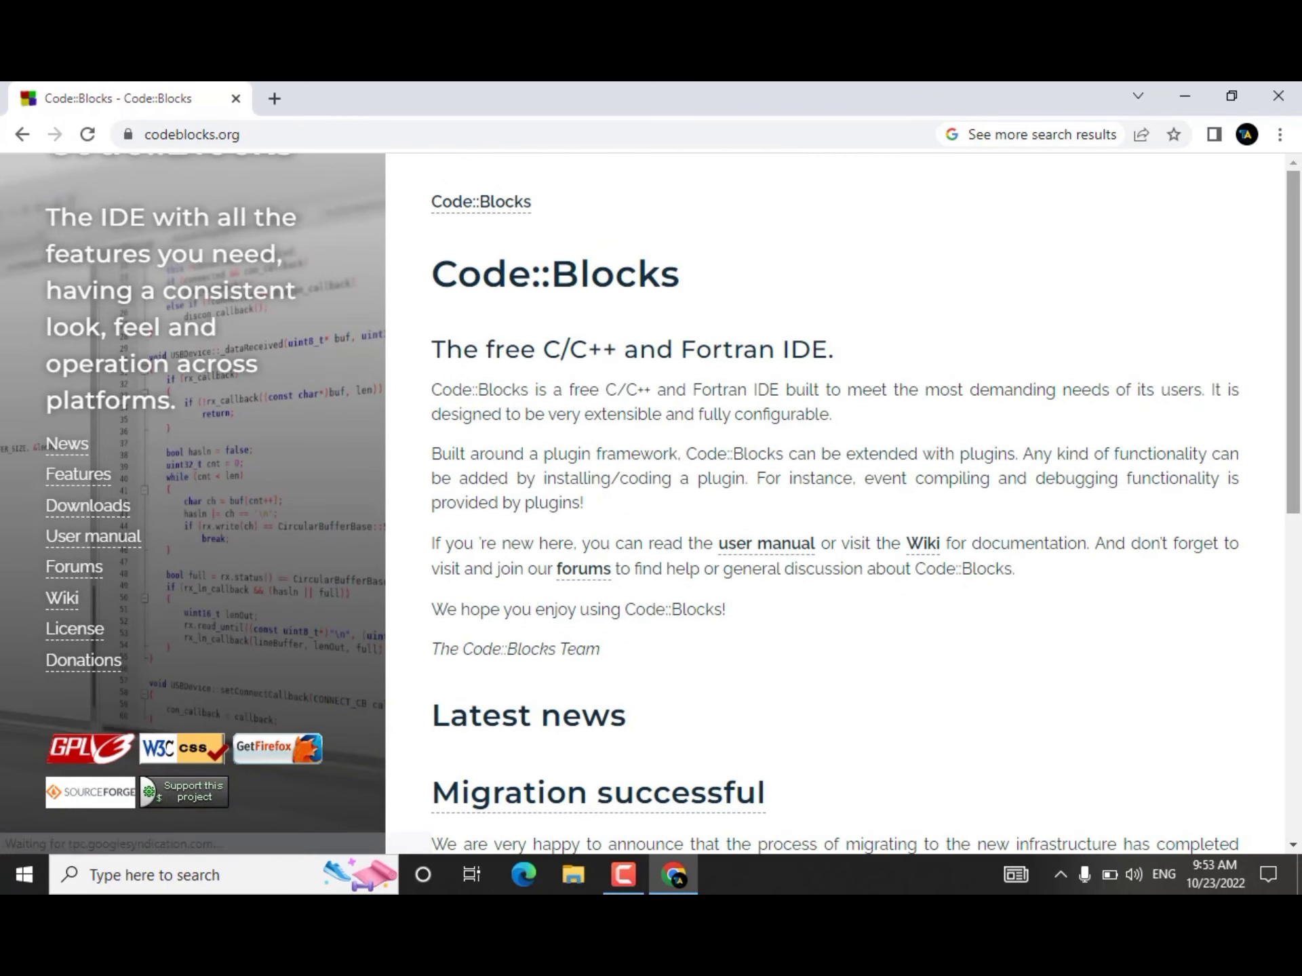
click(79, 510)
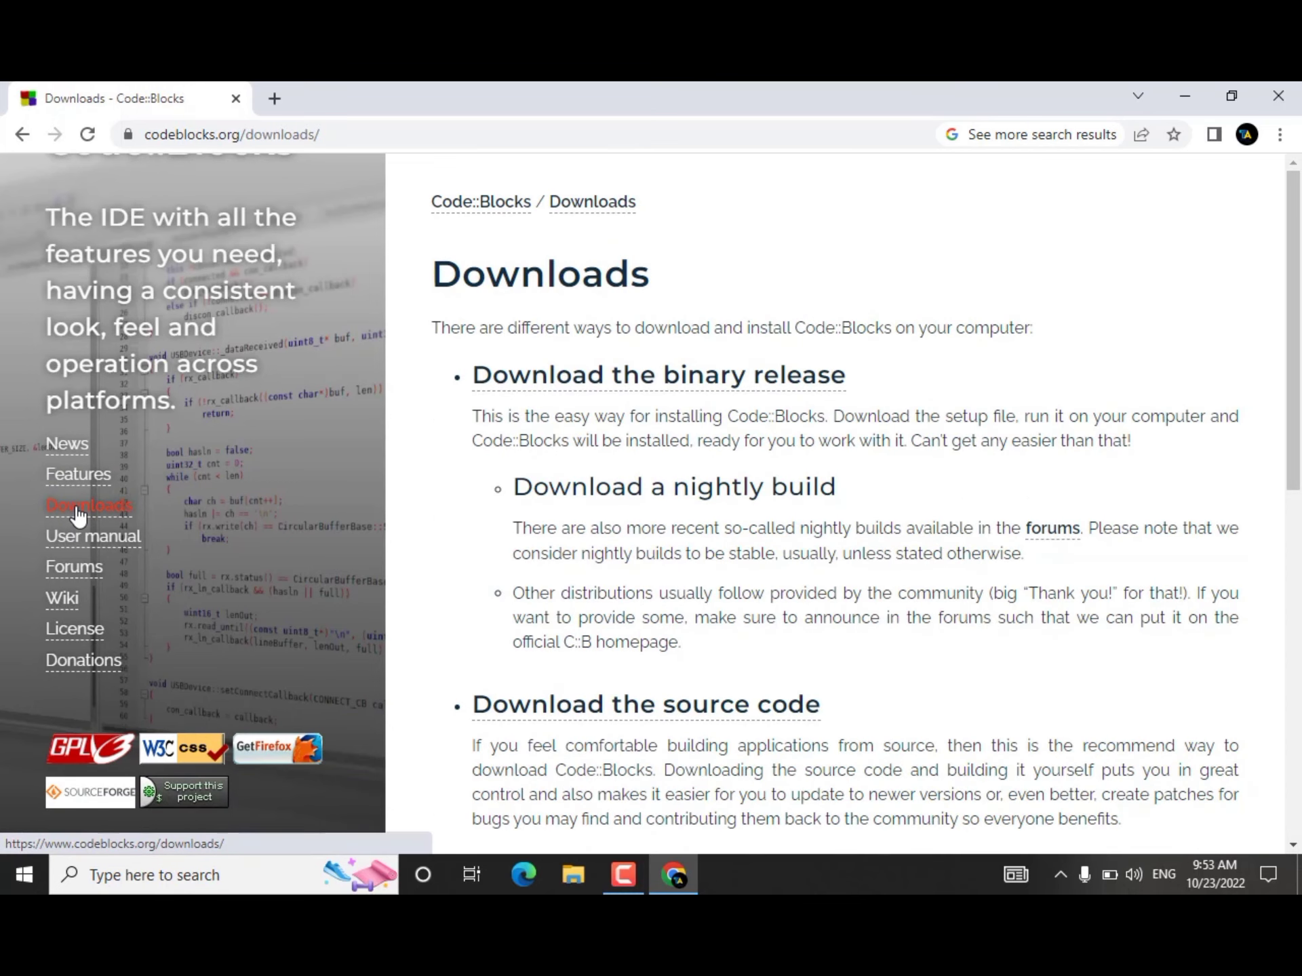
Step: Open the binary release downloads and bring up the list of setup packages by platform
scroll(1296, 453, down, 3)
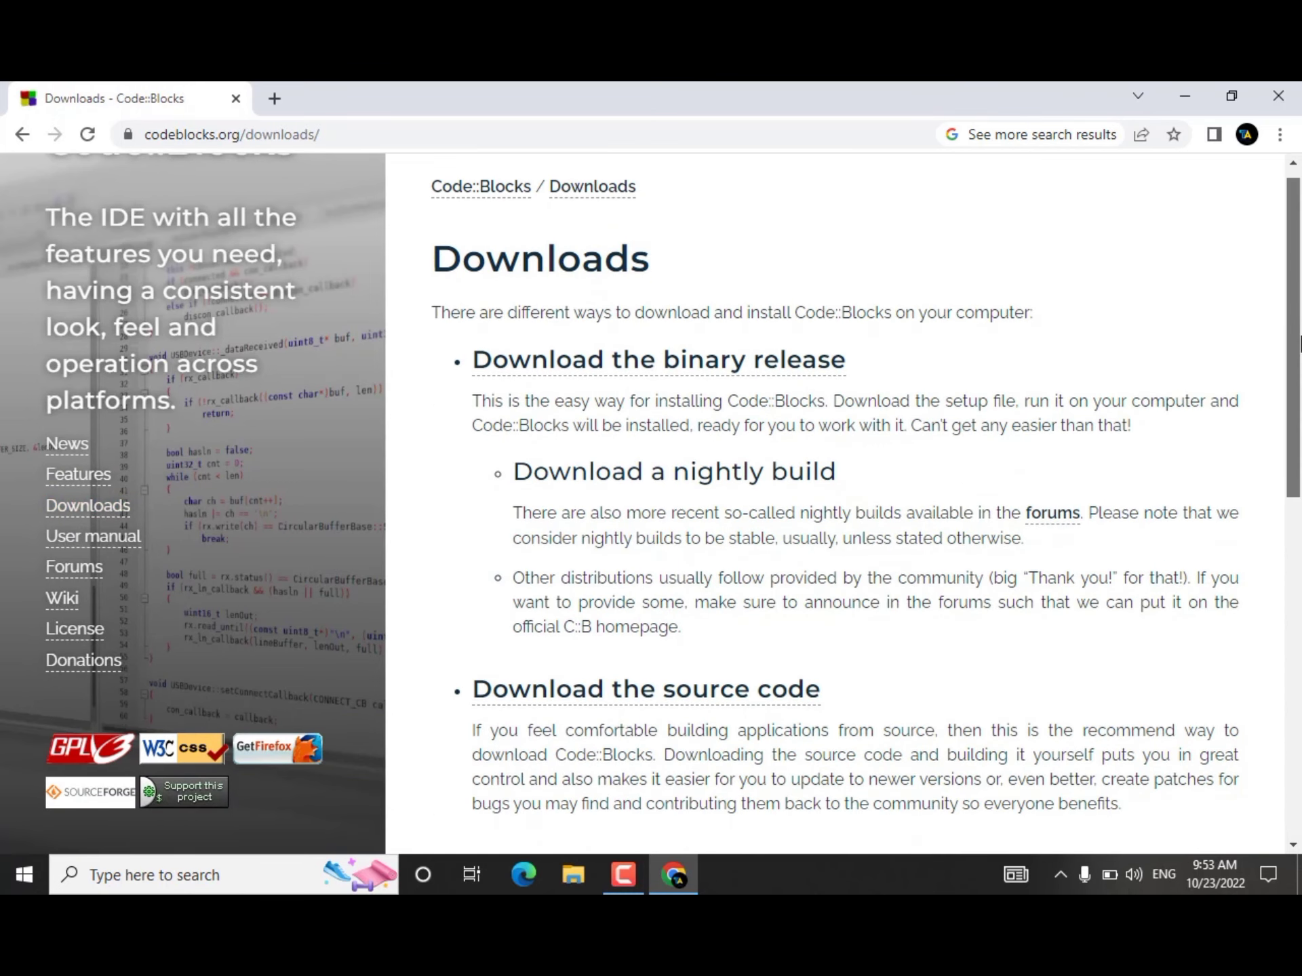
drag(1298, 453, 1300, 344)
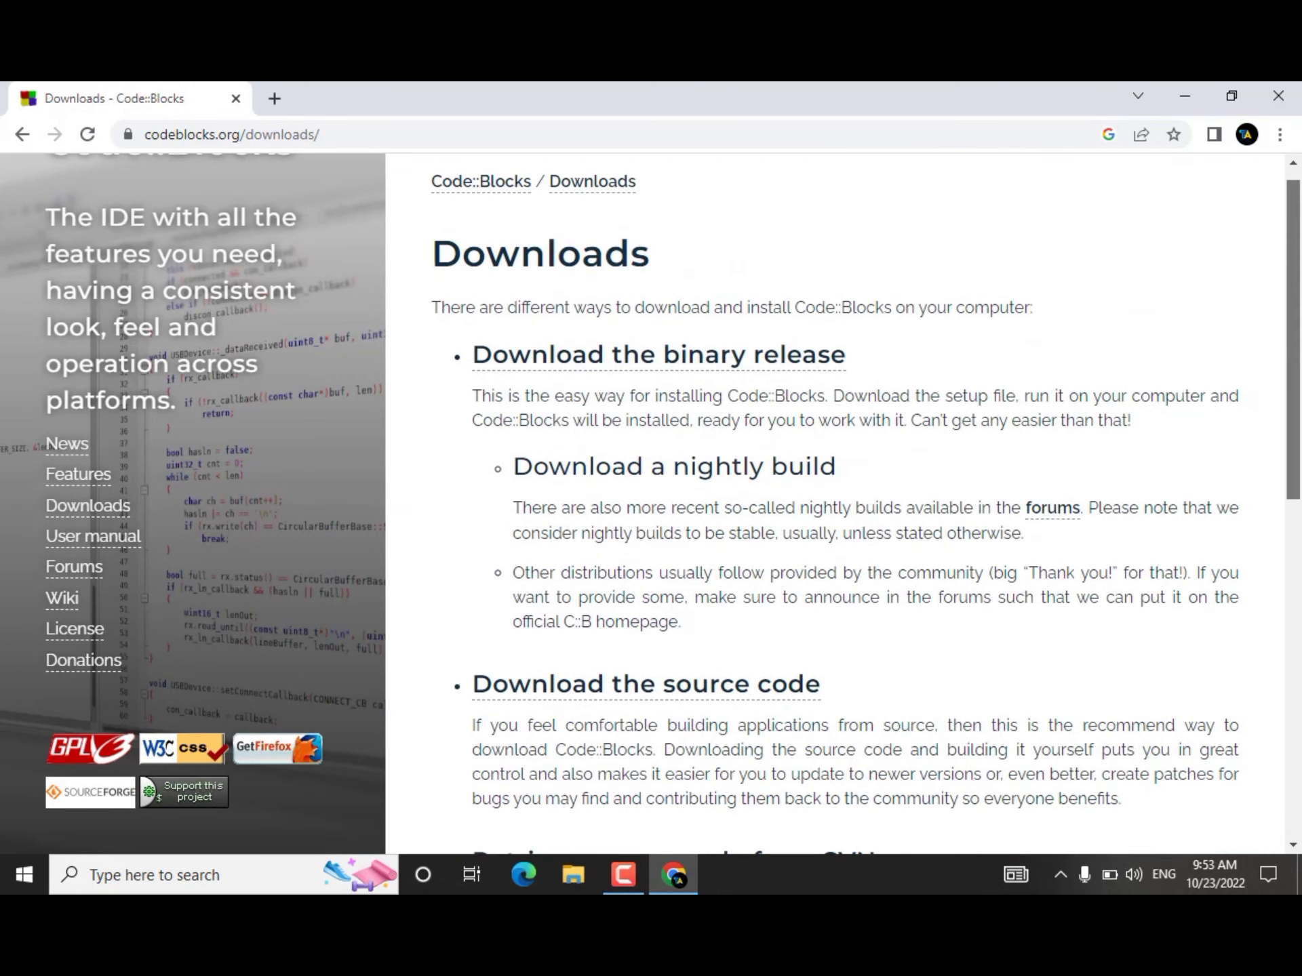
click(624, 360)
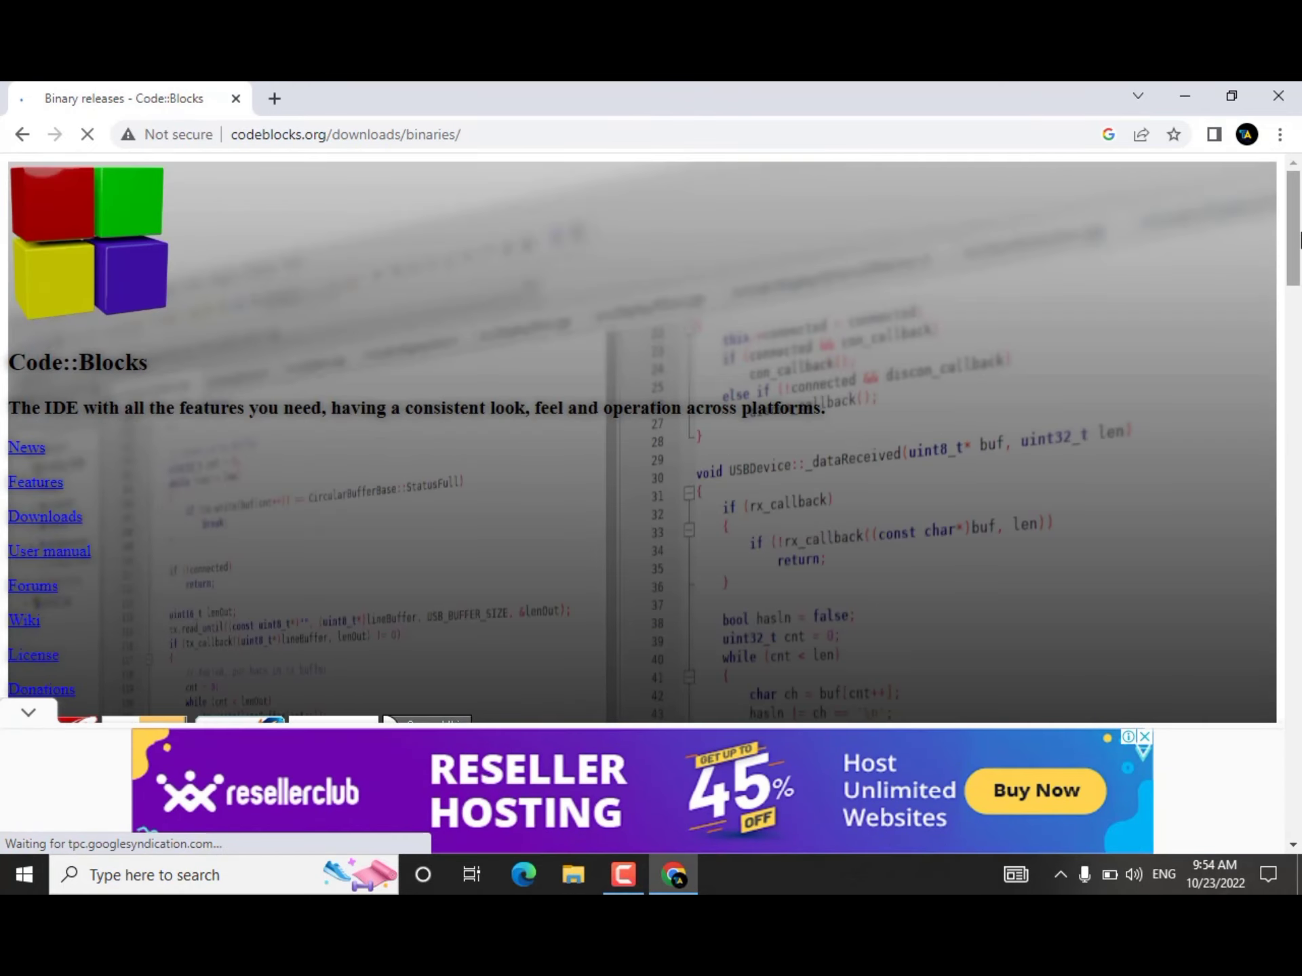
scroll(1298, 273, down, 3)
drag(1297, 273, 1298, 325)
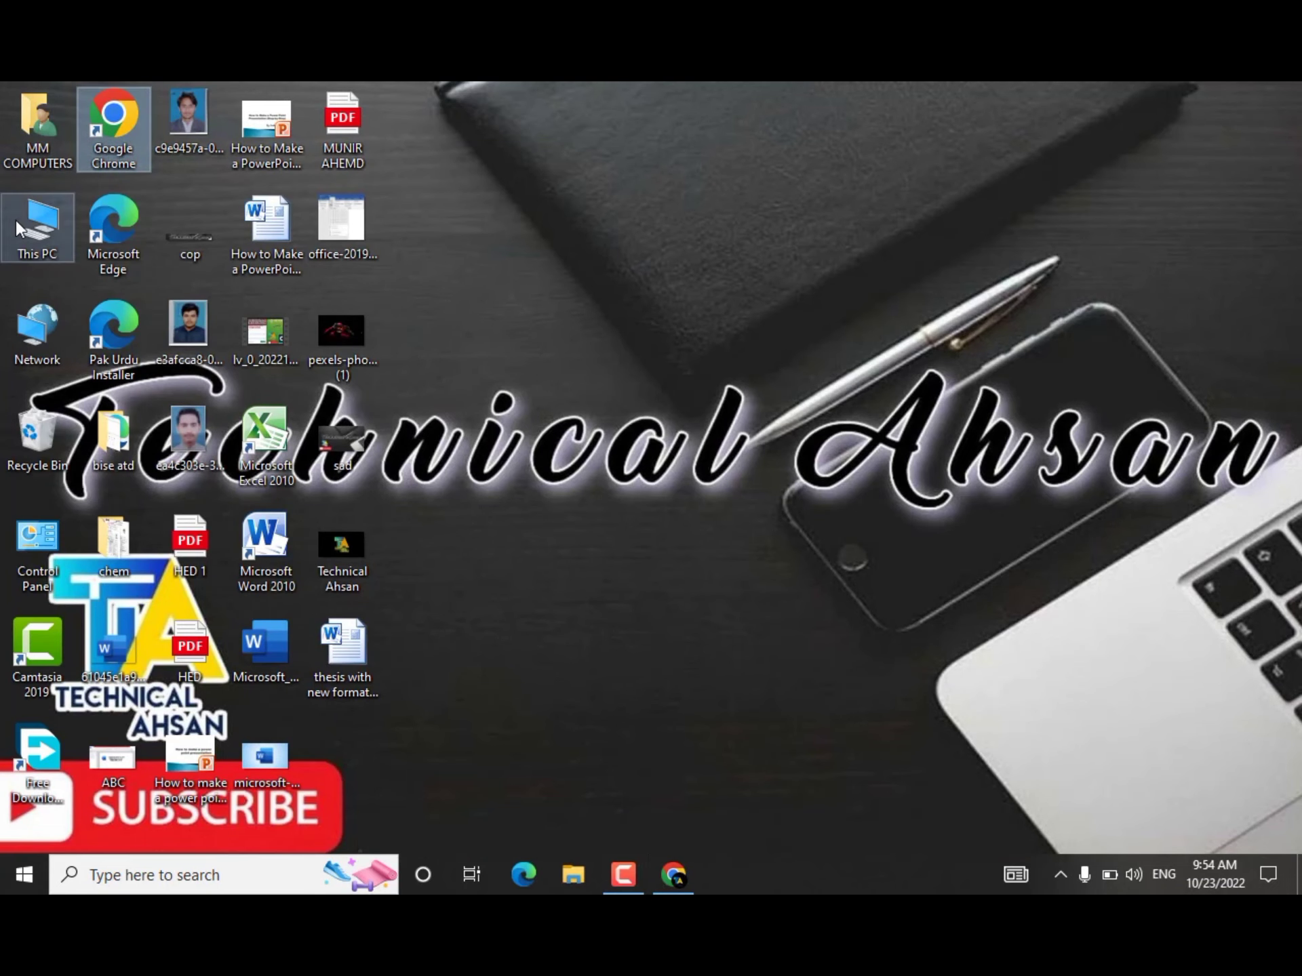
Step: Check the system properties of This PC, and return to the Code::Blocks binary releases page in Chrome
right_click(15, 221)
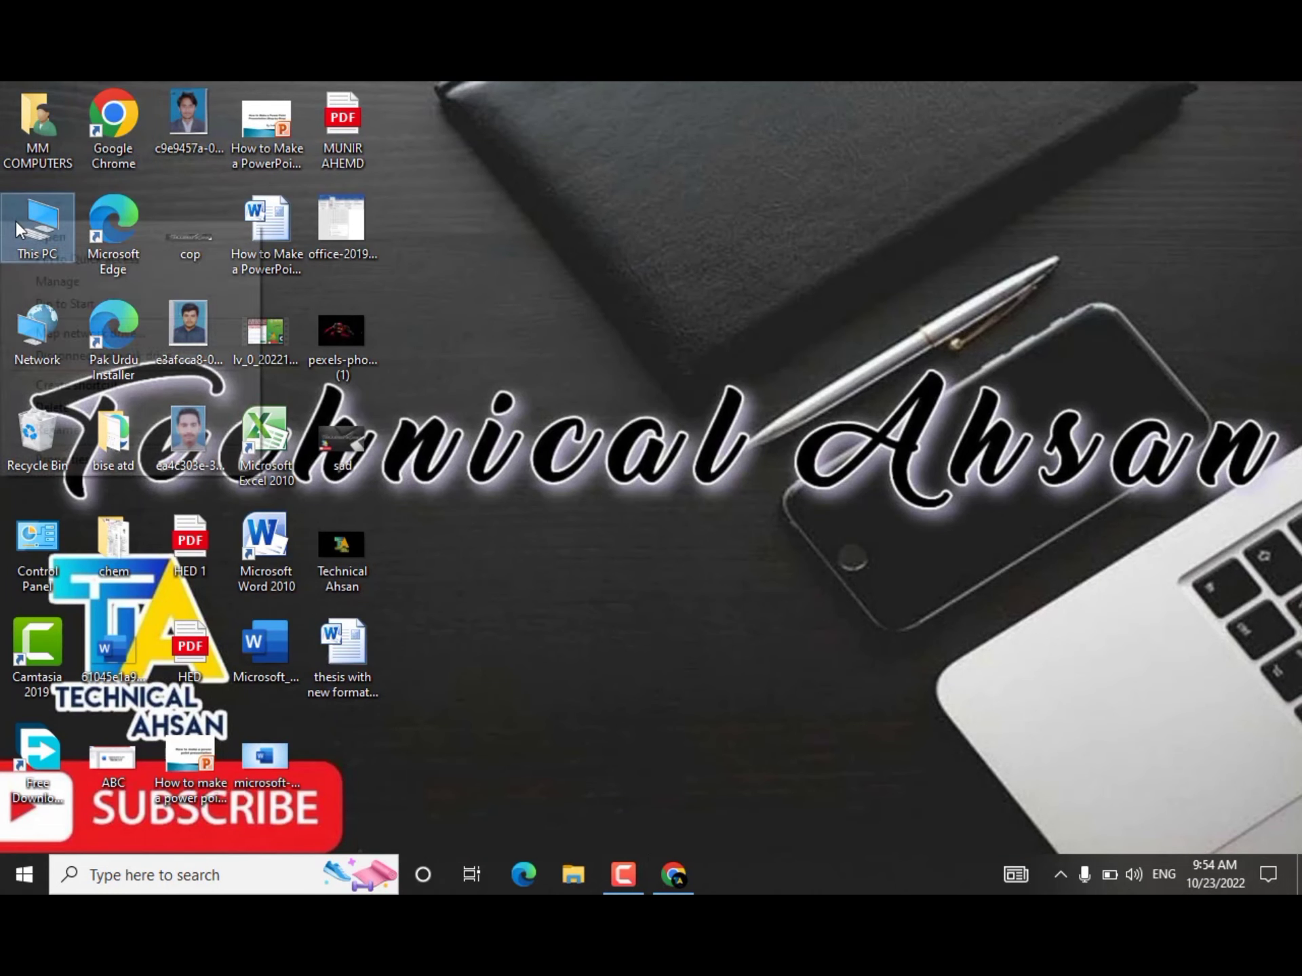
click(62, 460)
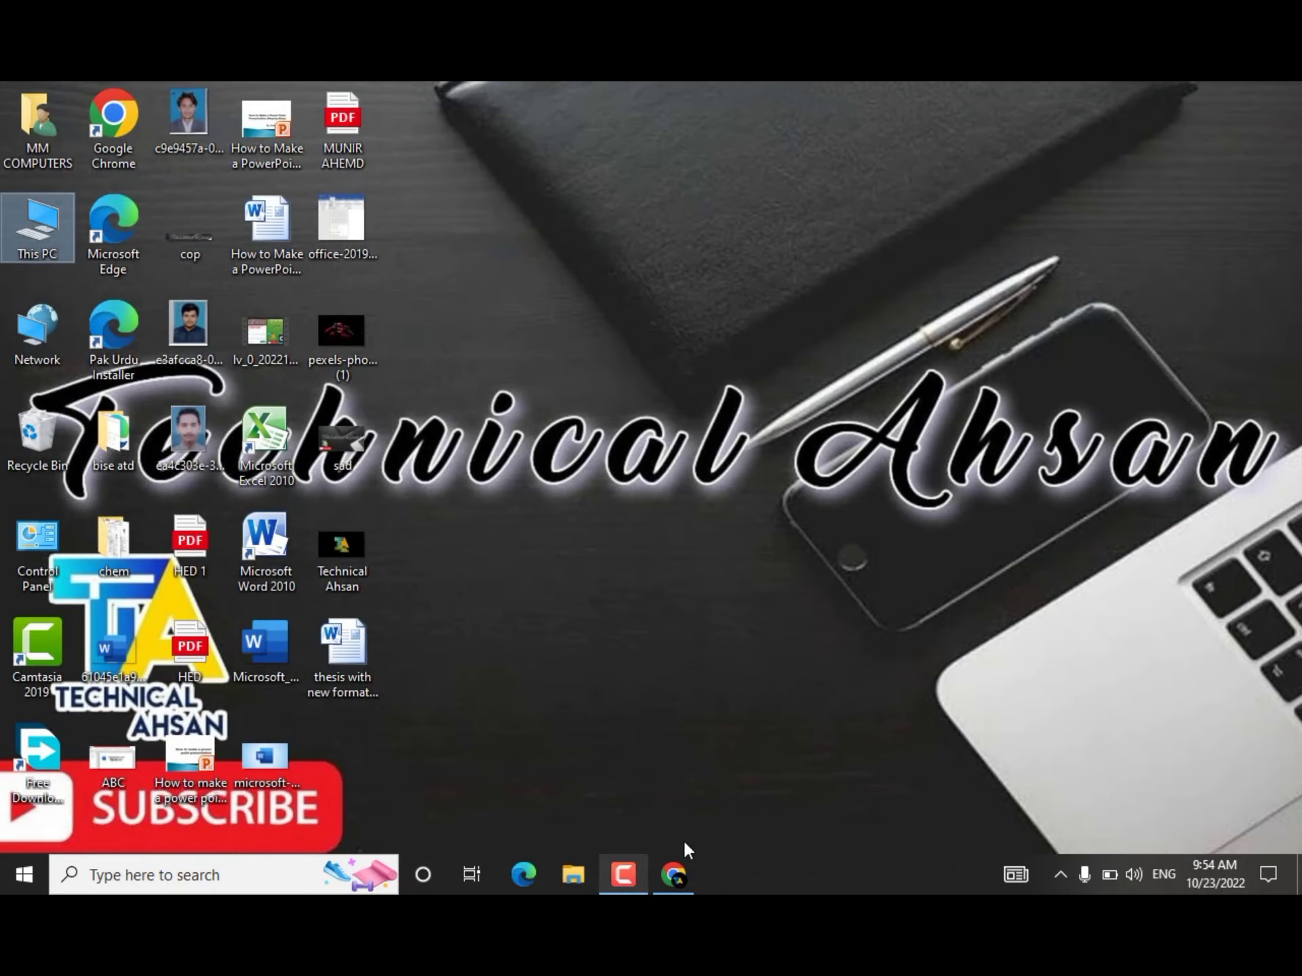
click(672, 869)
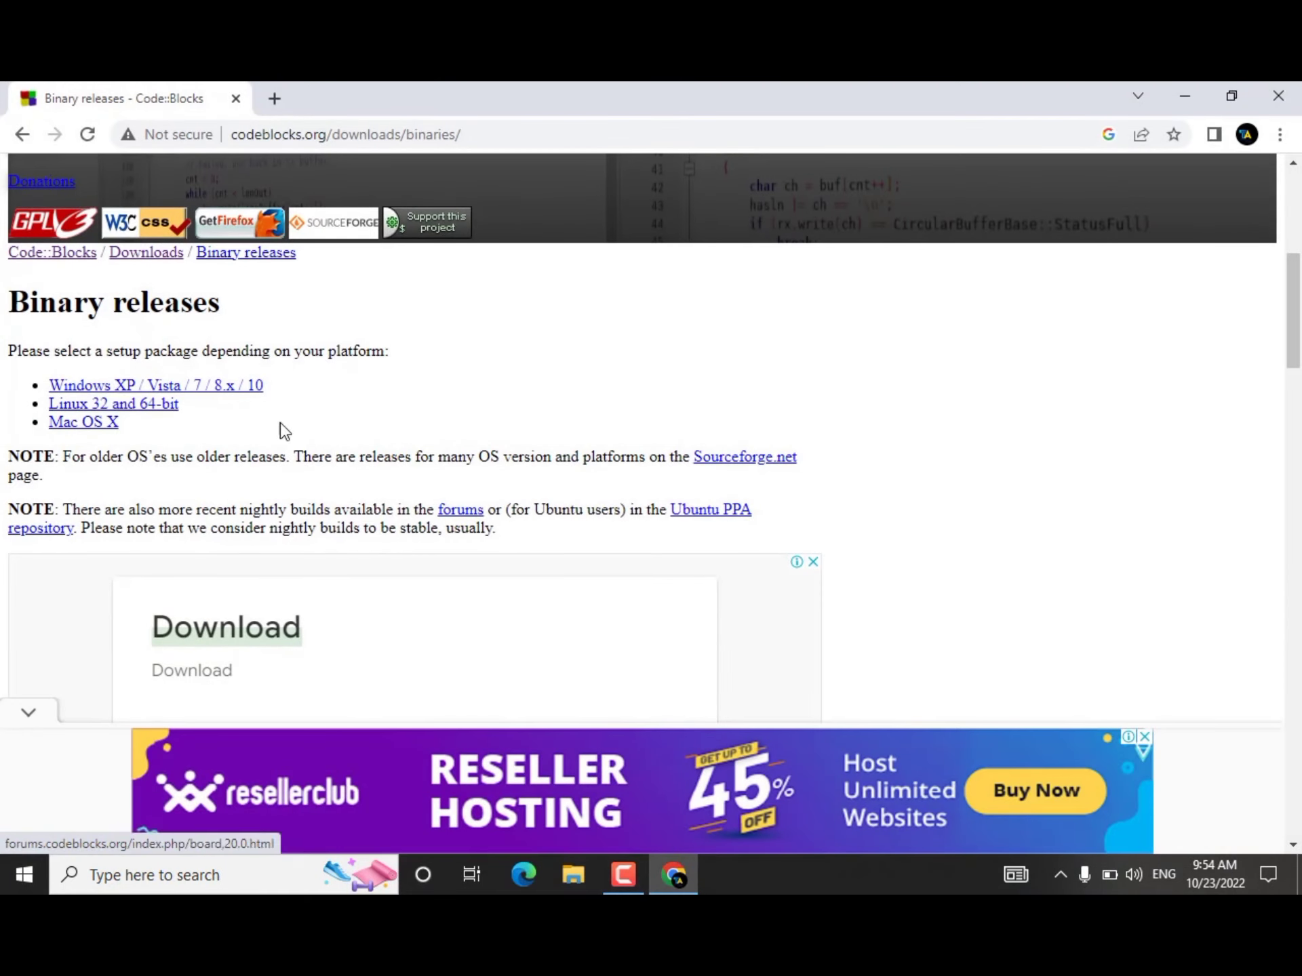
Step: Go to the Microsoft Windows packages and download codeblocks-20.03-setup.exe from Sourceforge.net
click(179, 388)
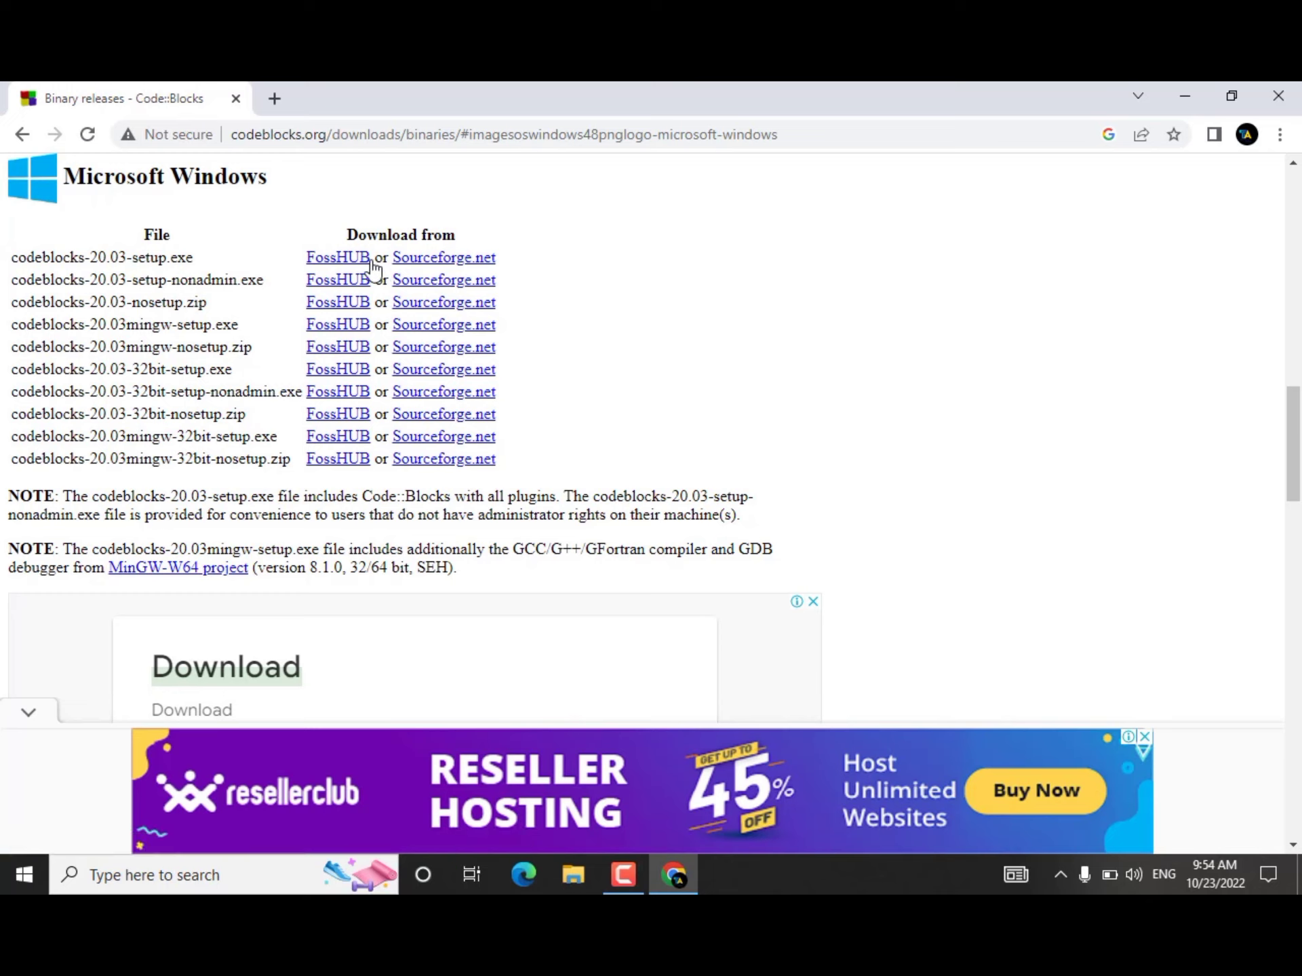
click(431, 261)
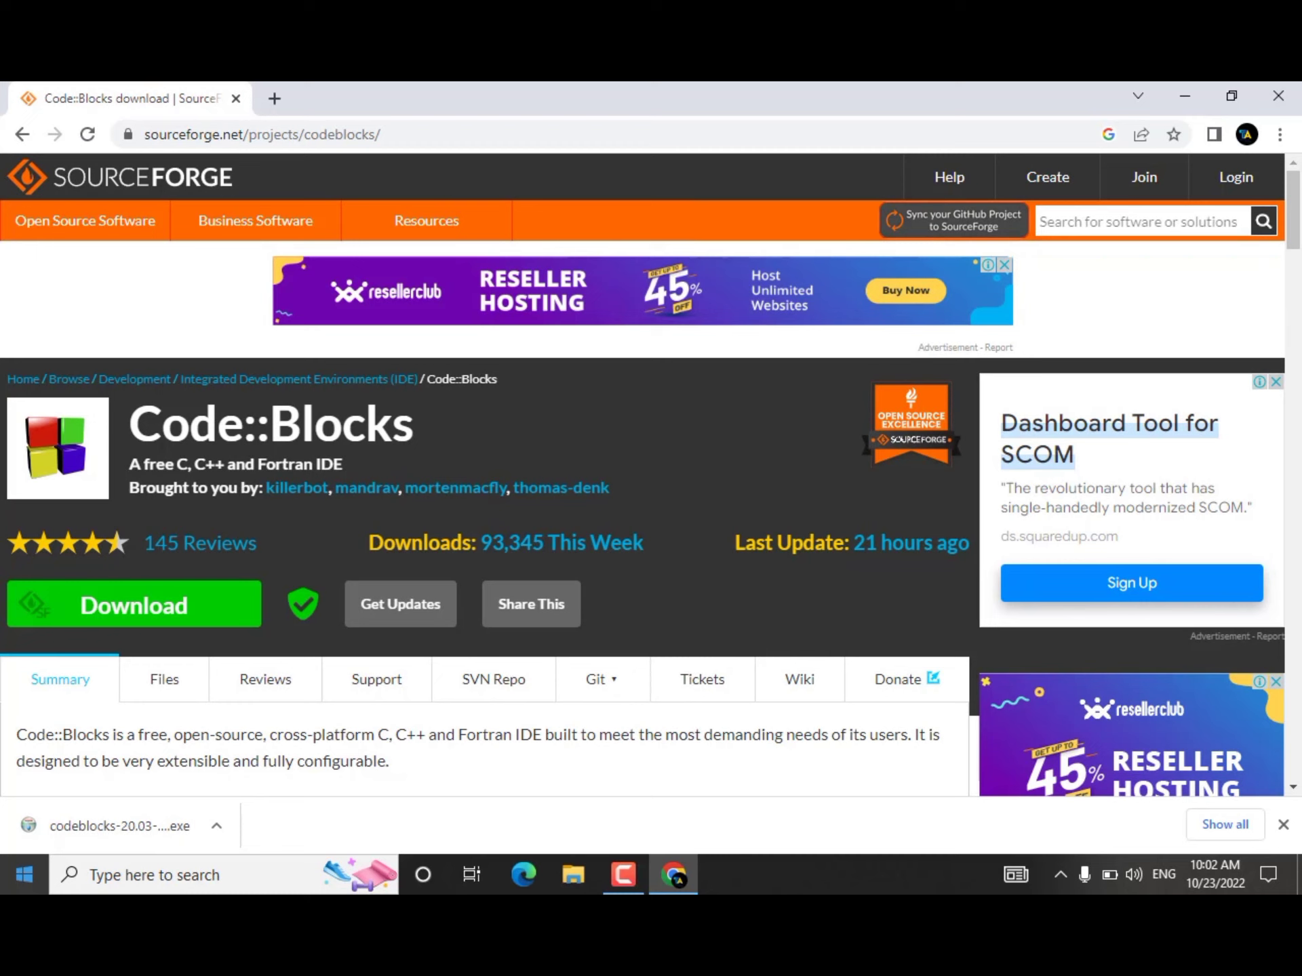
Step: Run the downloaded setup file, accept the license agreement, and install the full Code::Blocks package in C:\Program Files\CodeBlocks
click(1187, 96)
click(673, 875)
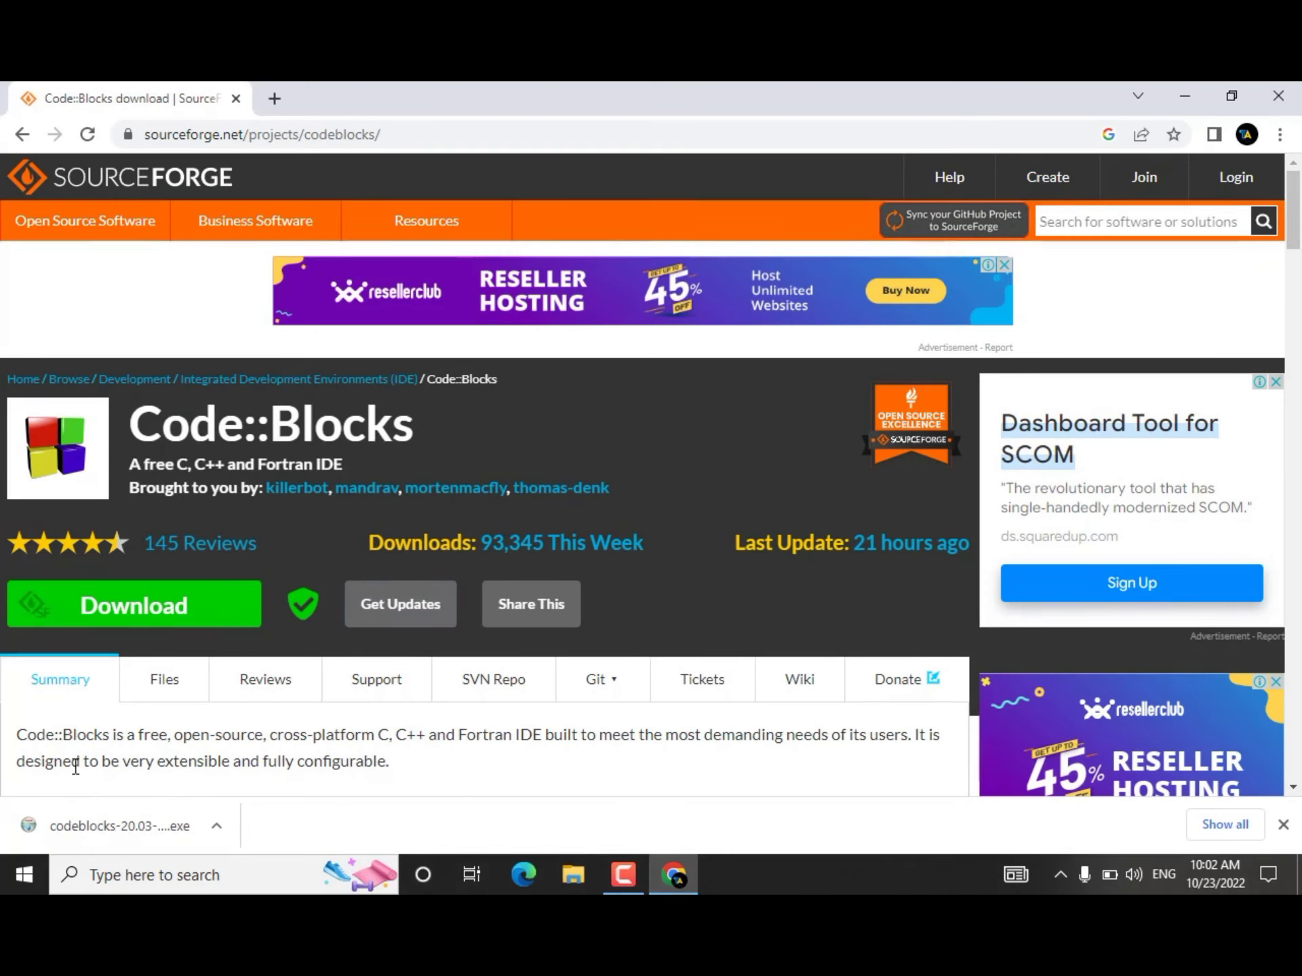
click(95, 827)
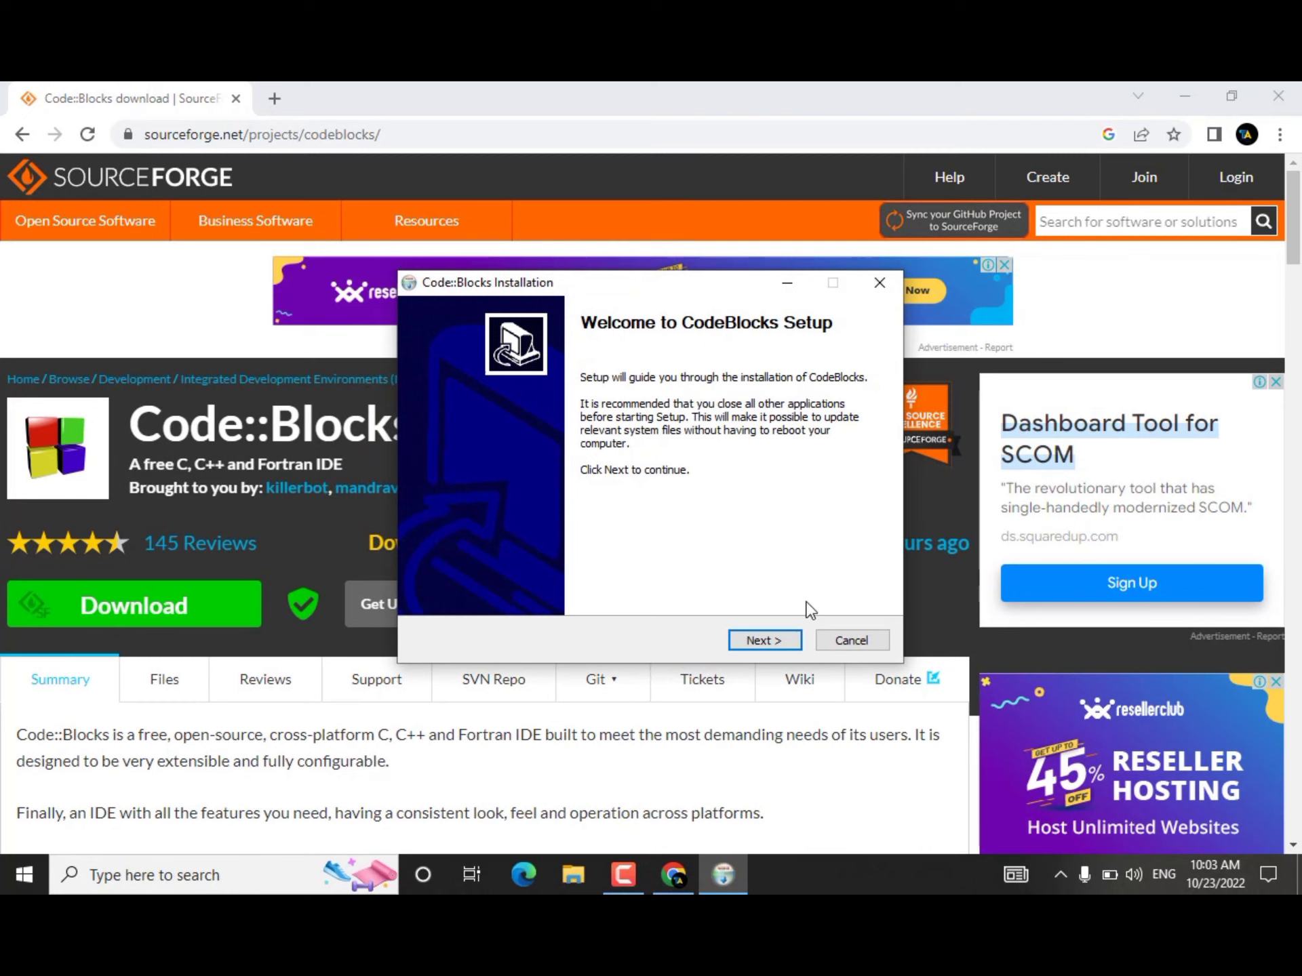
click(761, 649)
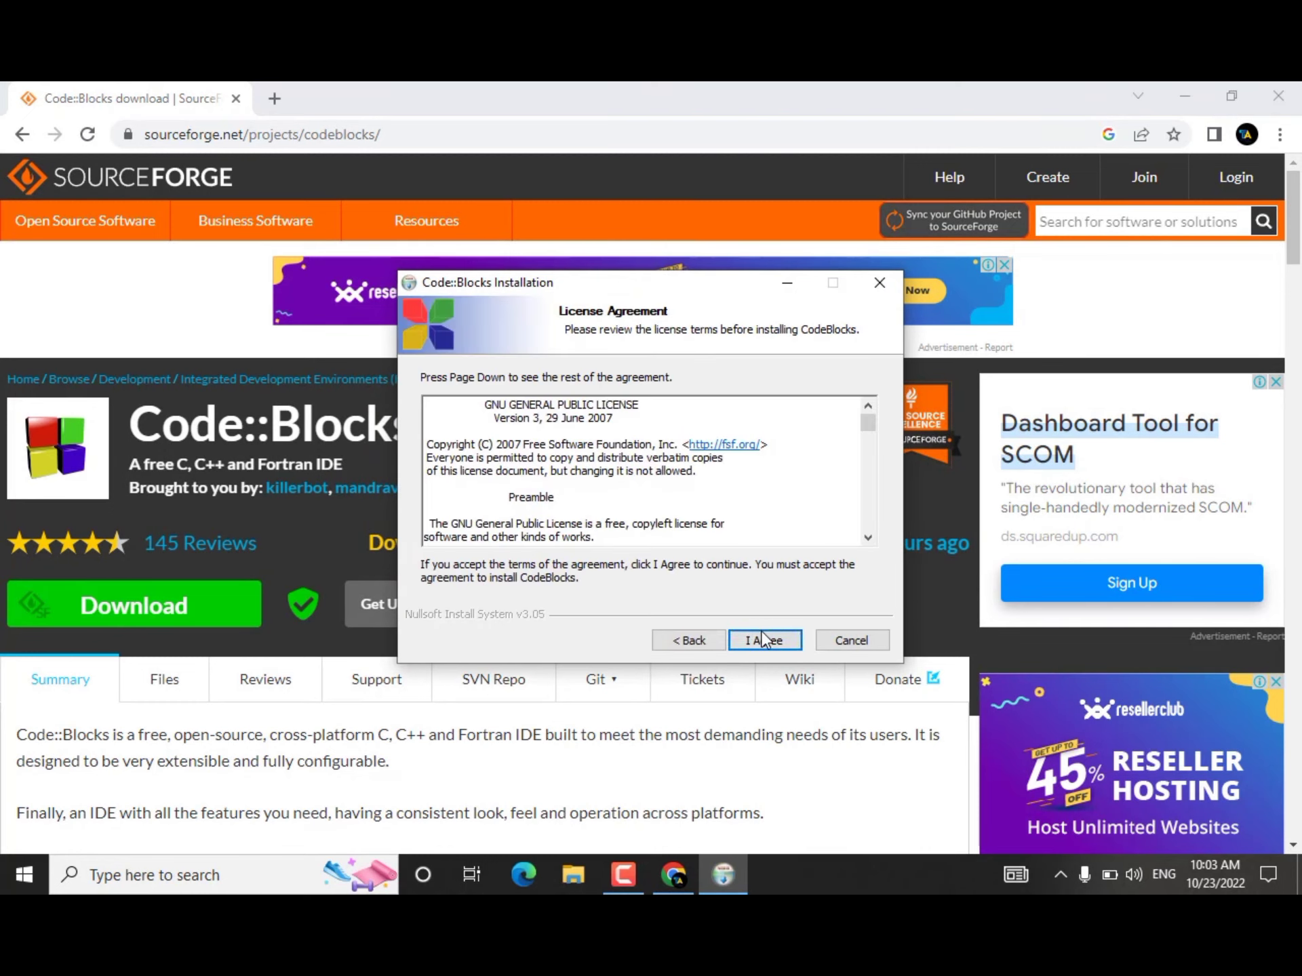
click(763, 641)
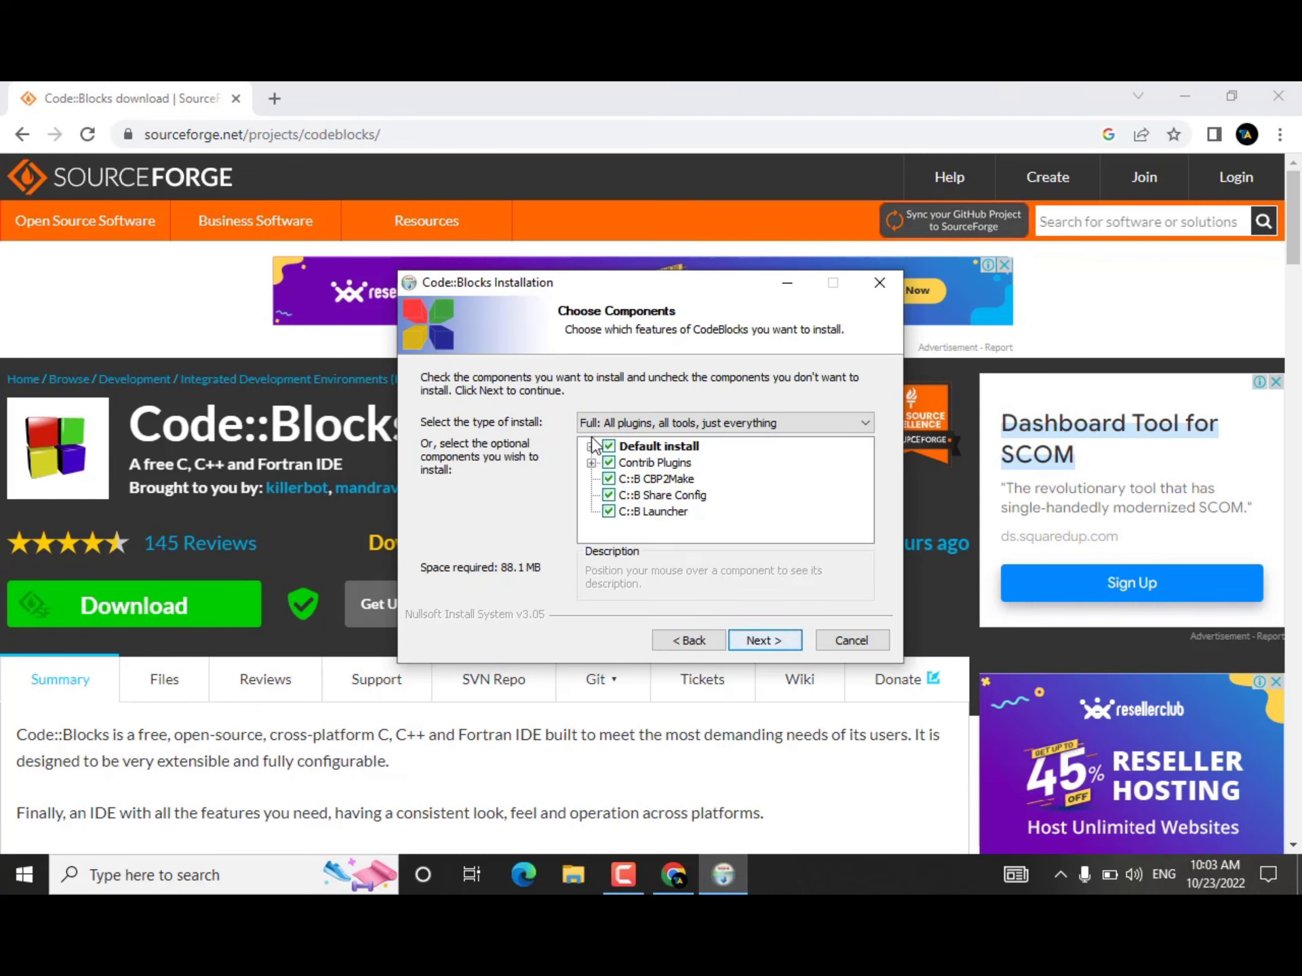
click(756, 641)
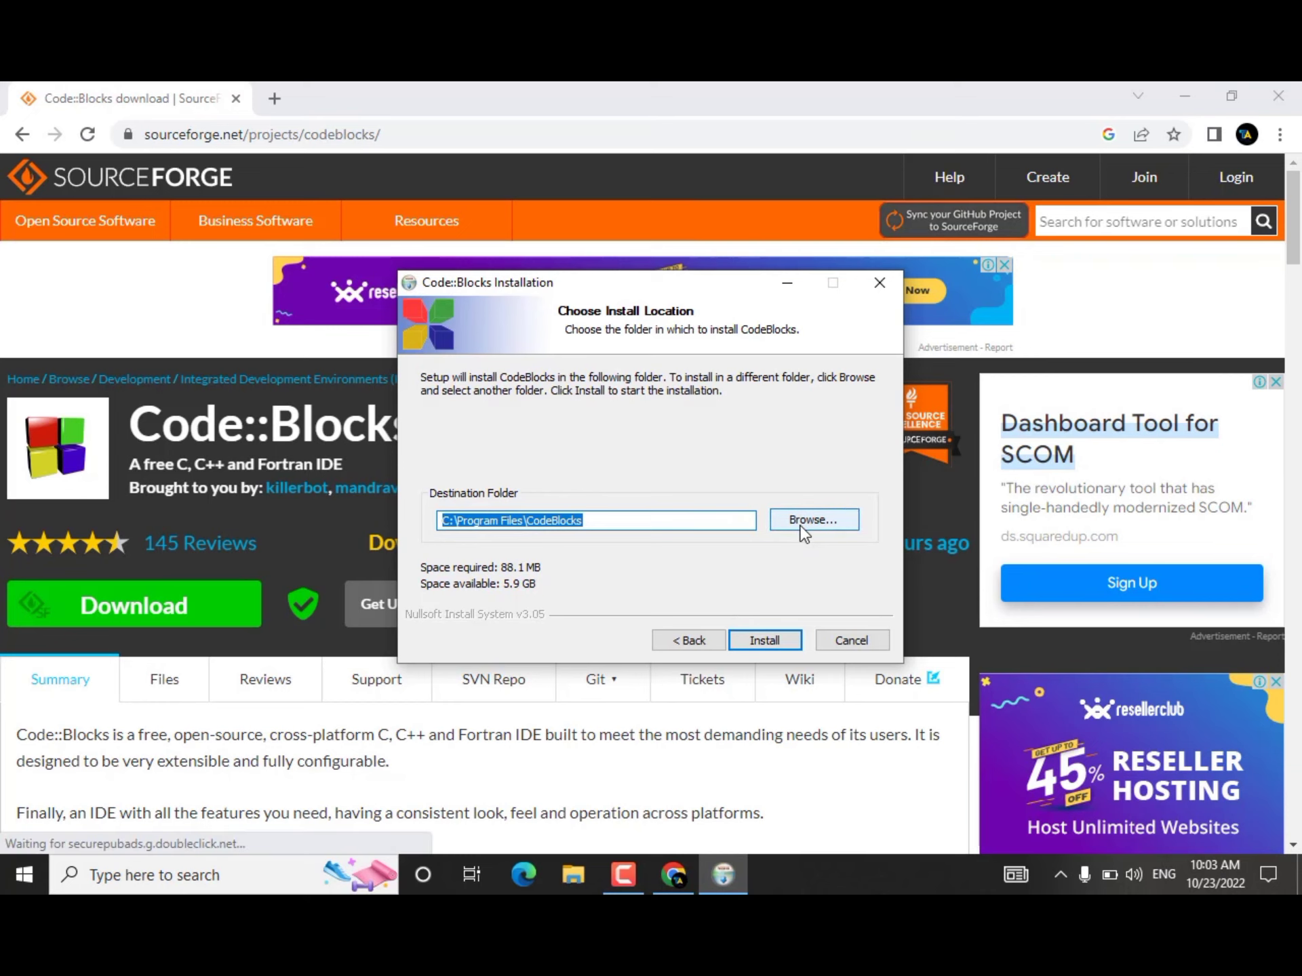
click(765, 642)
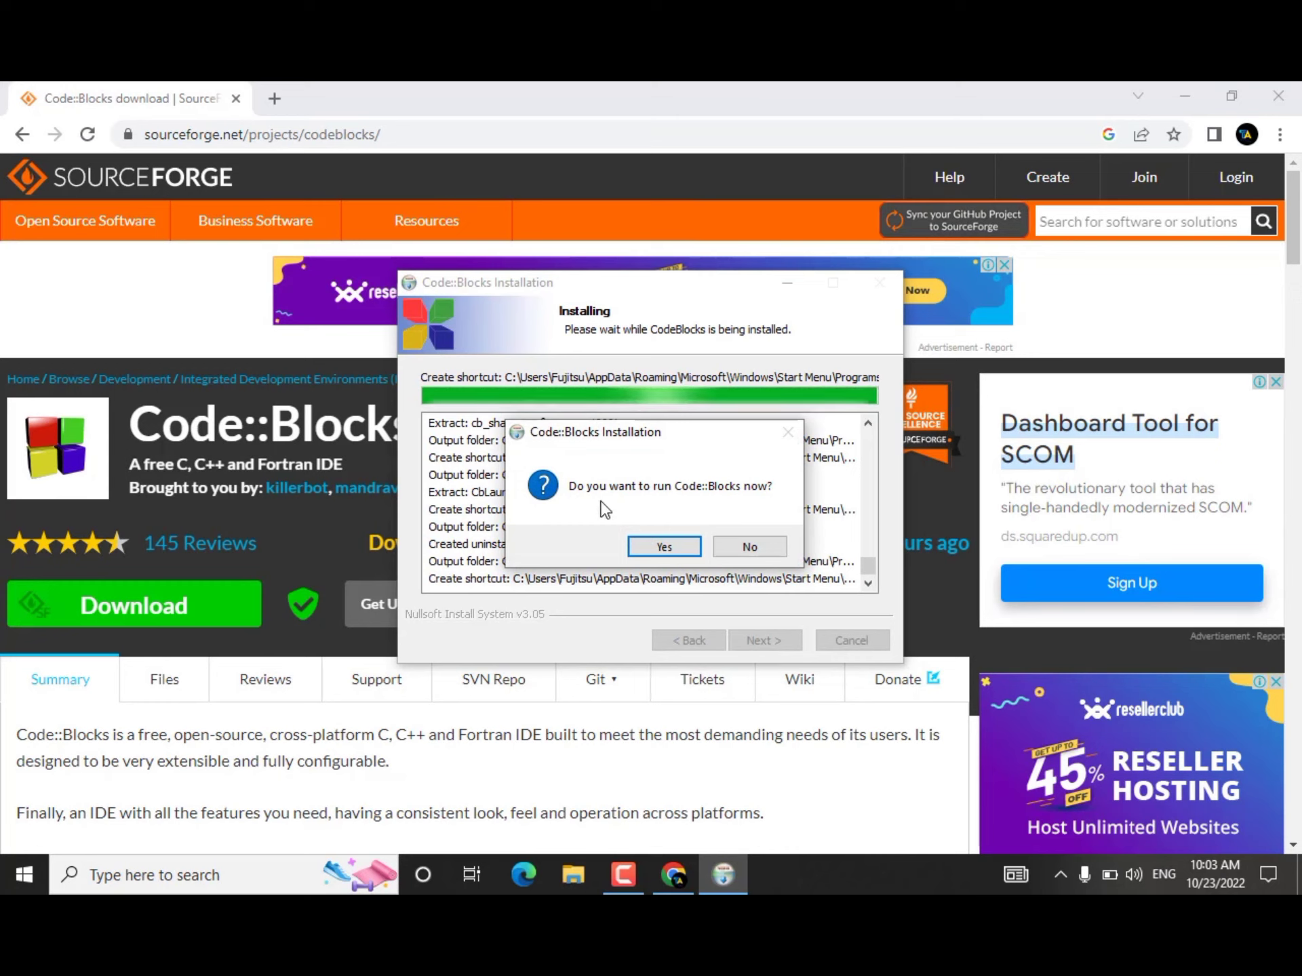
Step: Choose to run Code::Blocks right away and finish the setup wizard
click(672, 552)
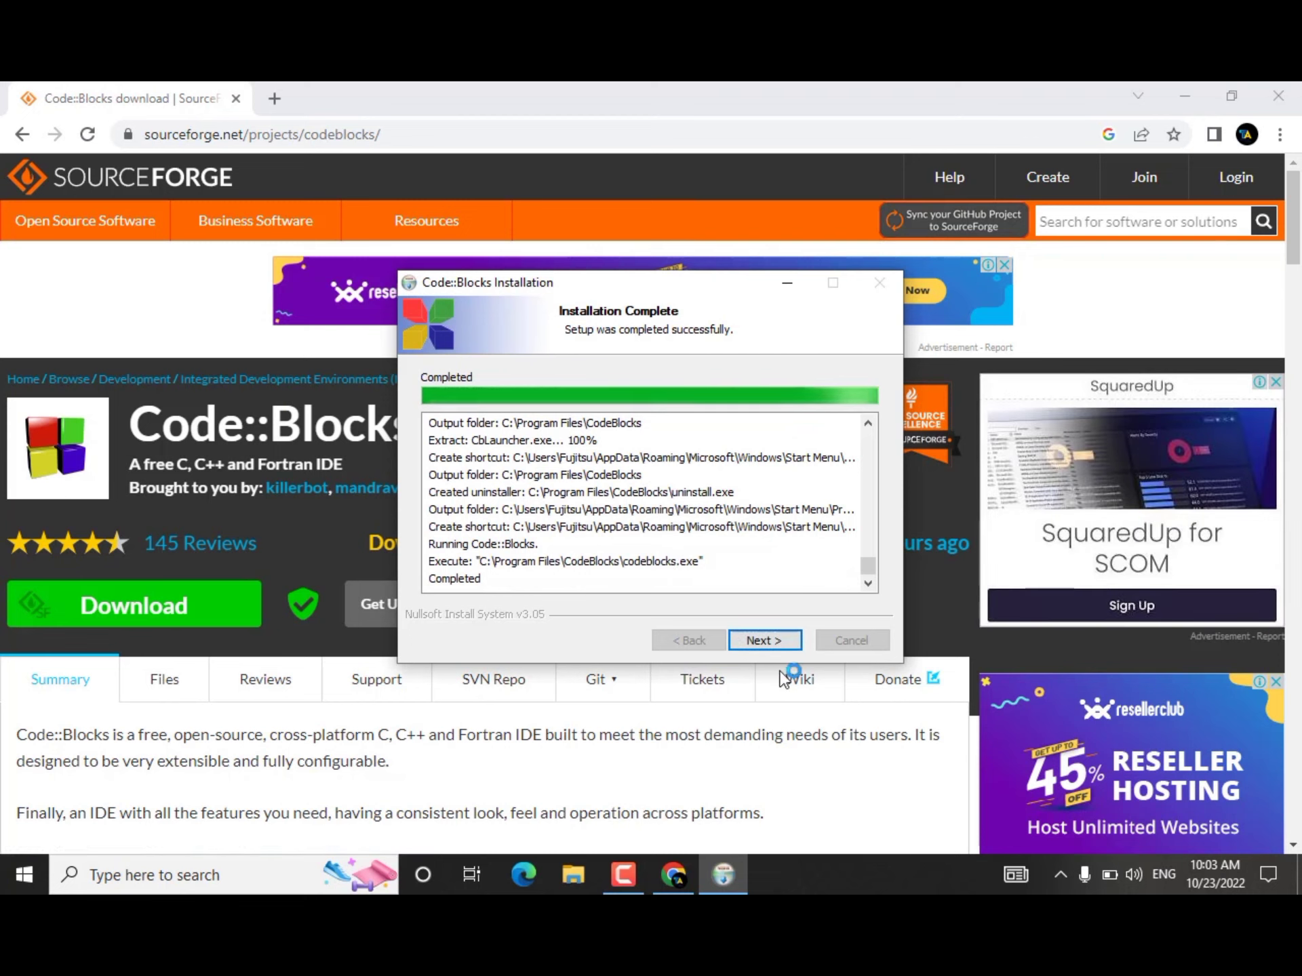
click(779, 643)
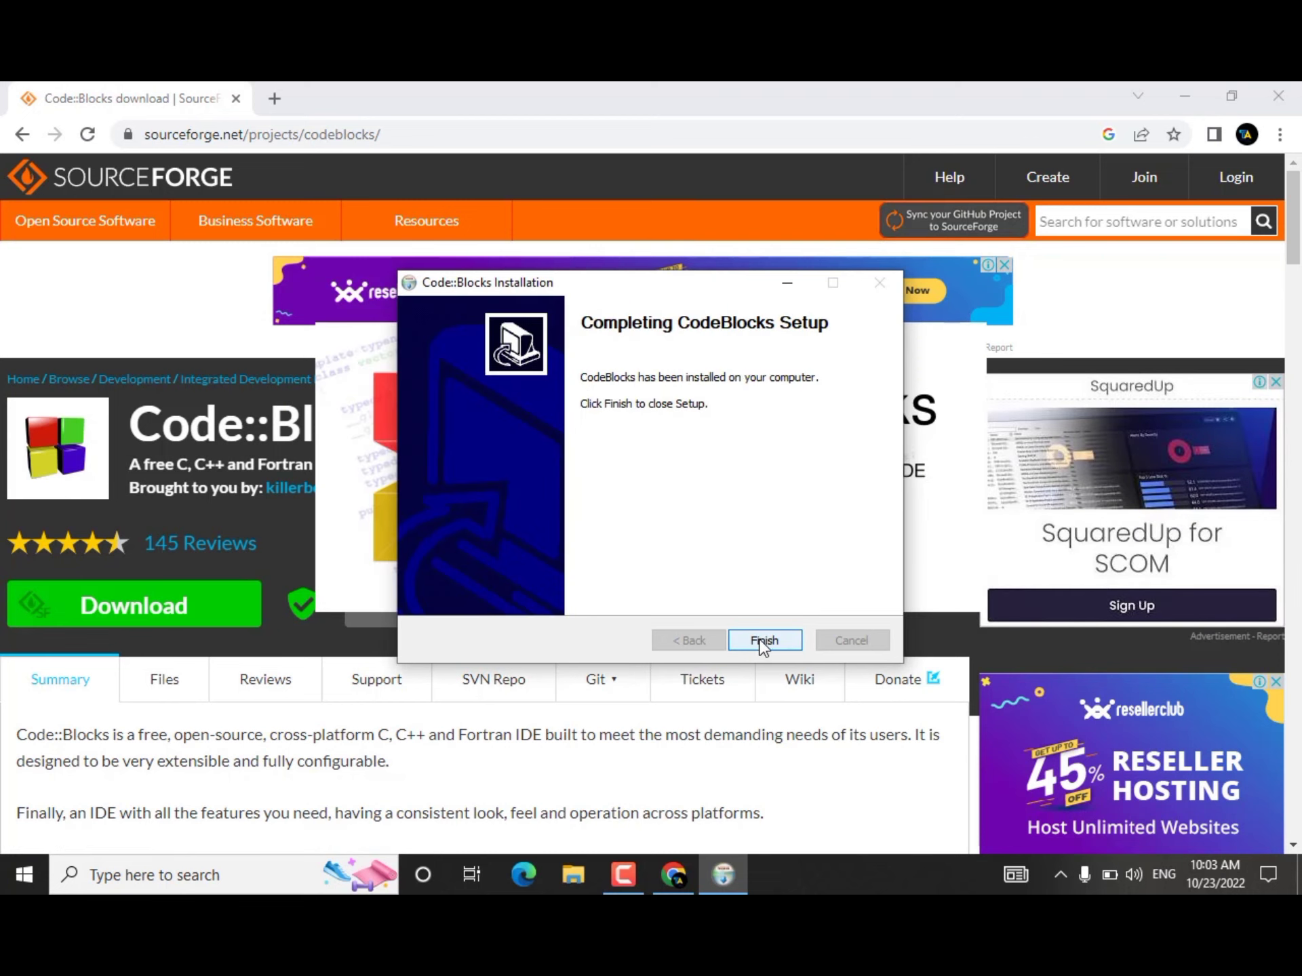
click(761, 643)
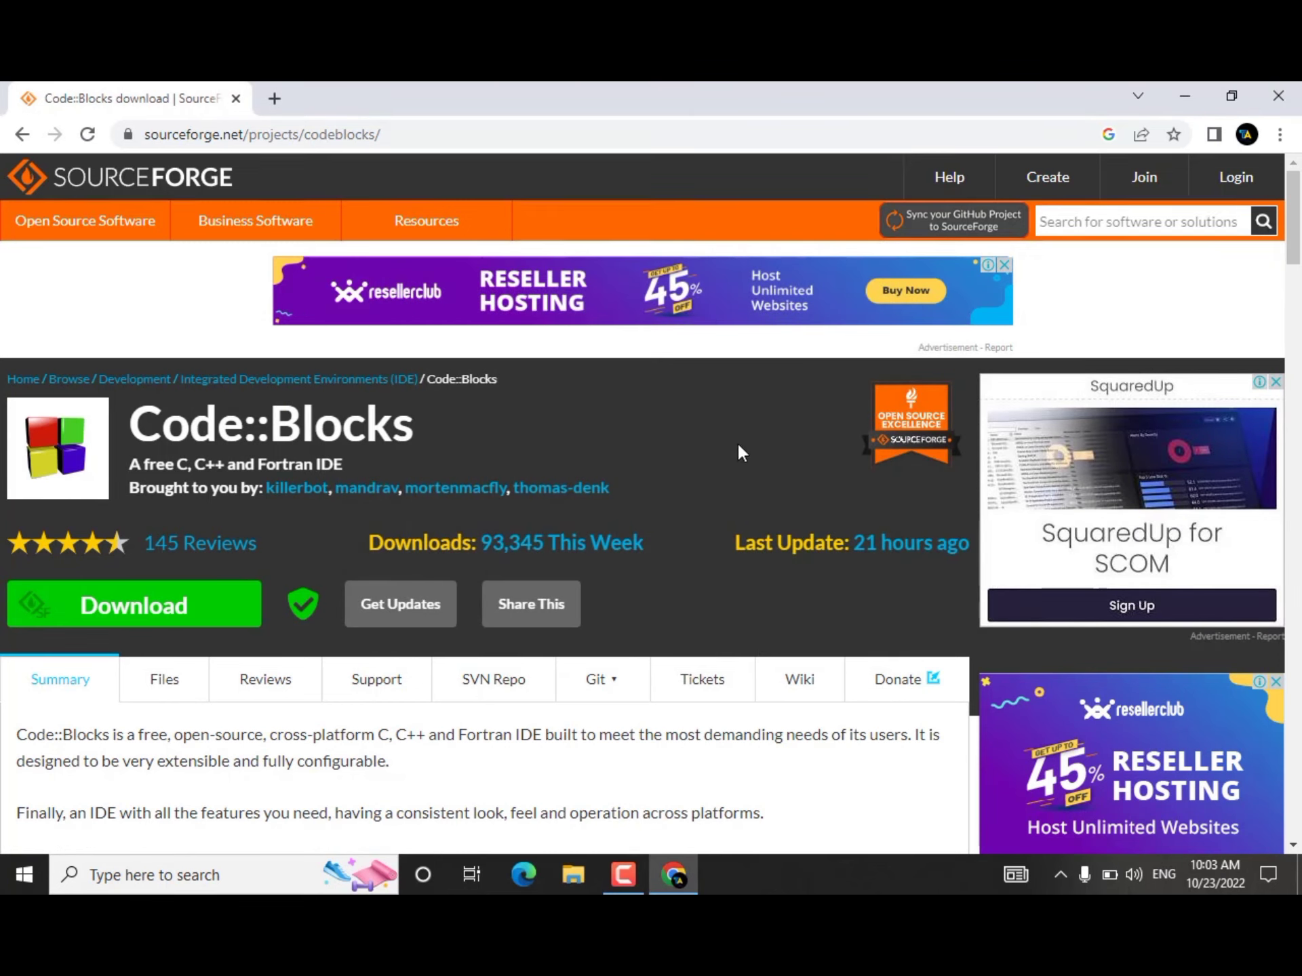
Step: Minimize the browser and select GNU GCC Compiler in the compilers auto-detection list
click(1195, 87)
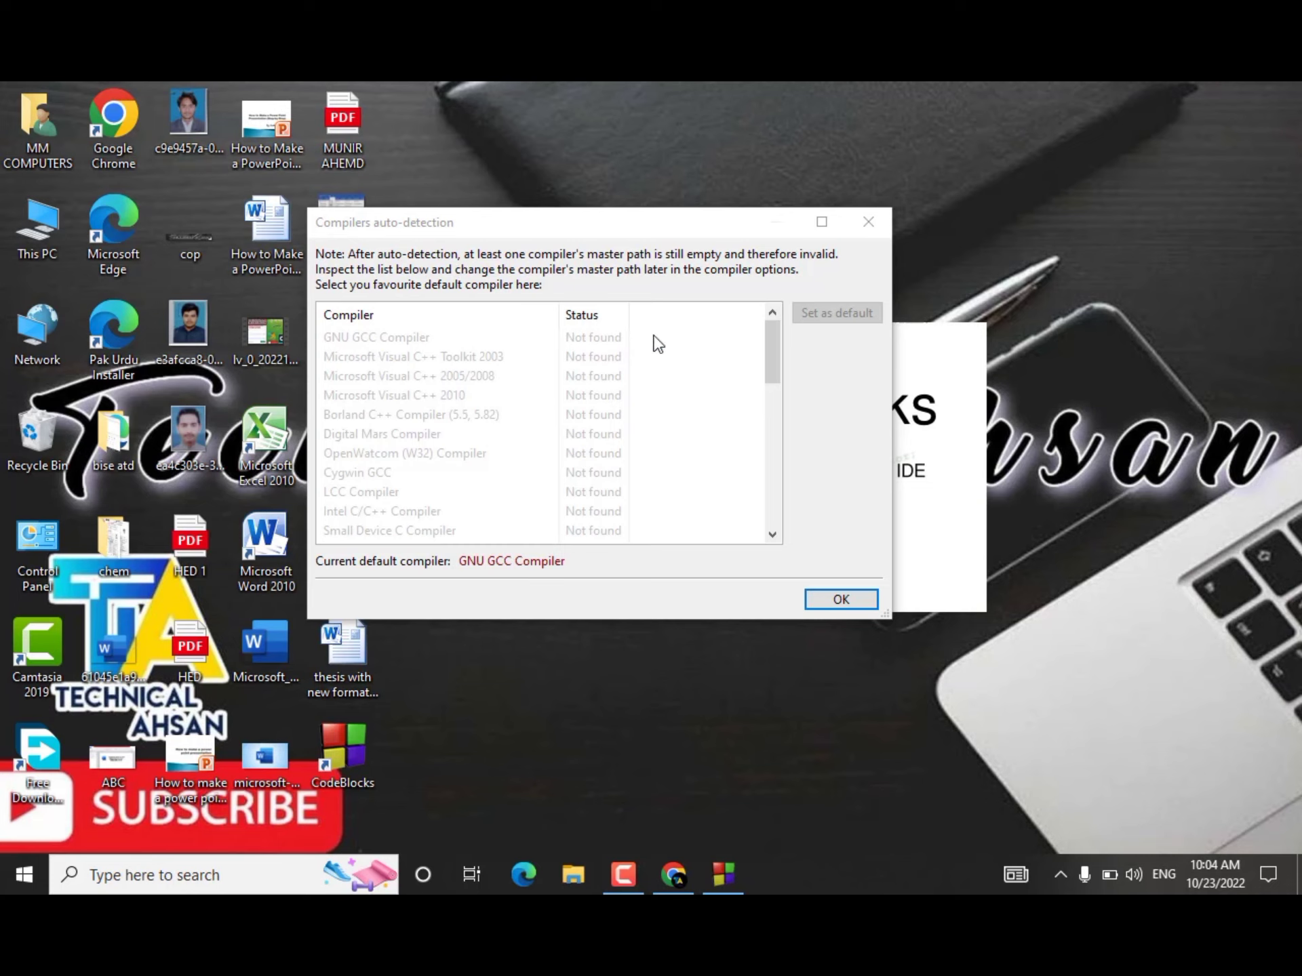
click(350, 337)
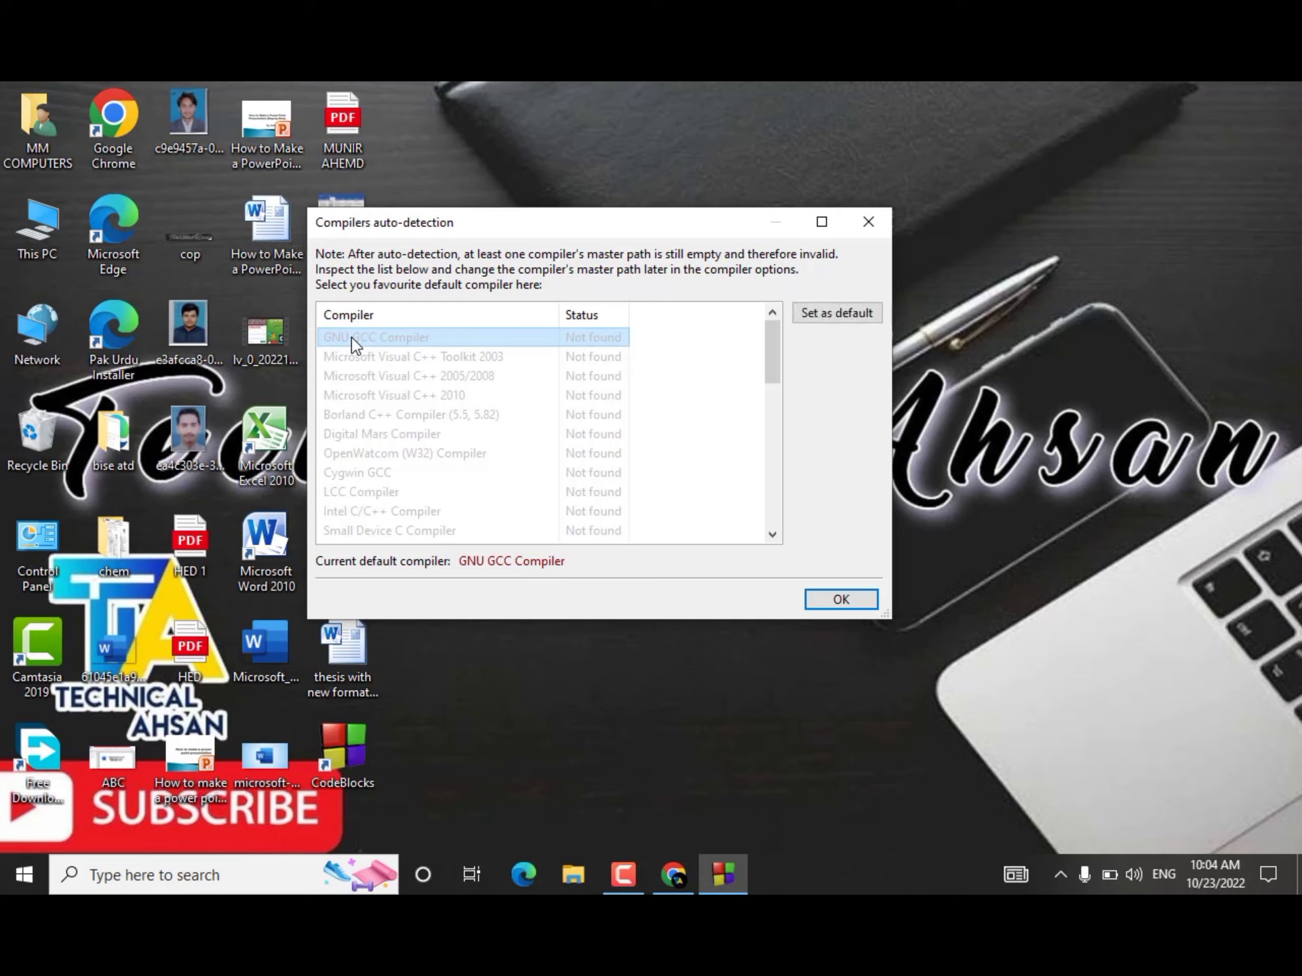
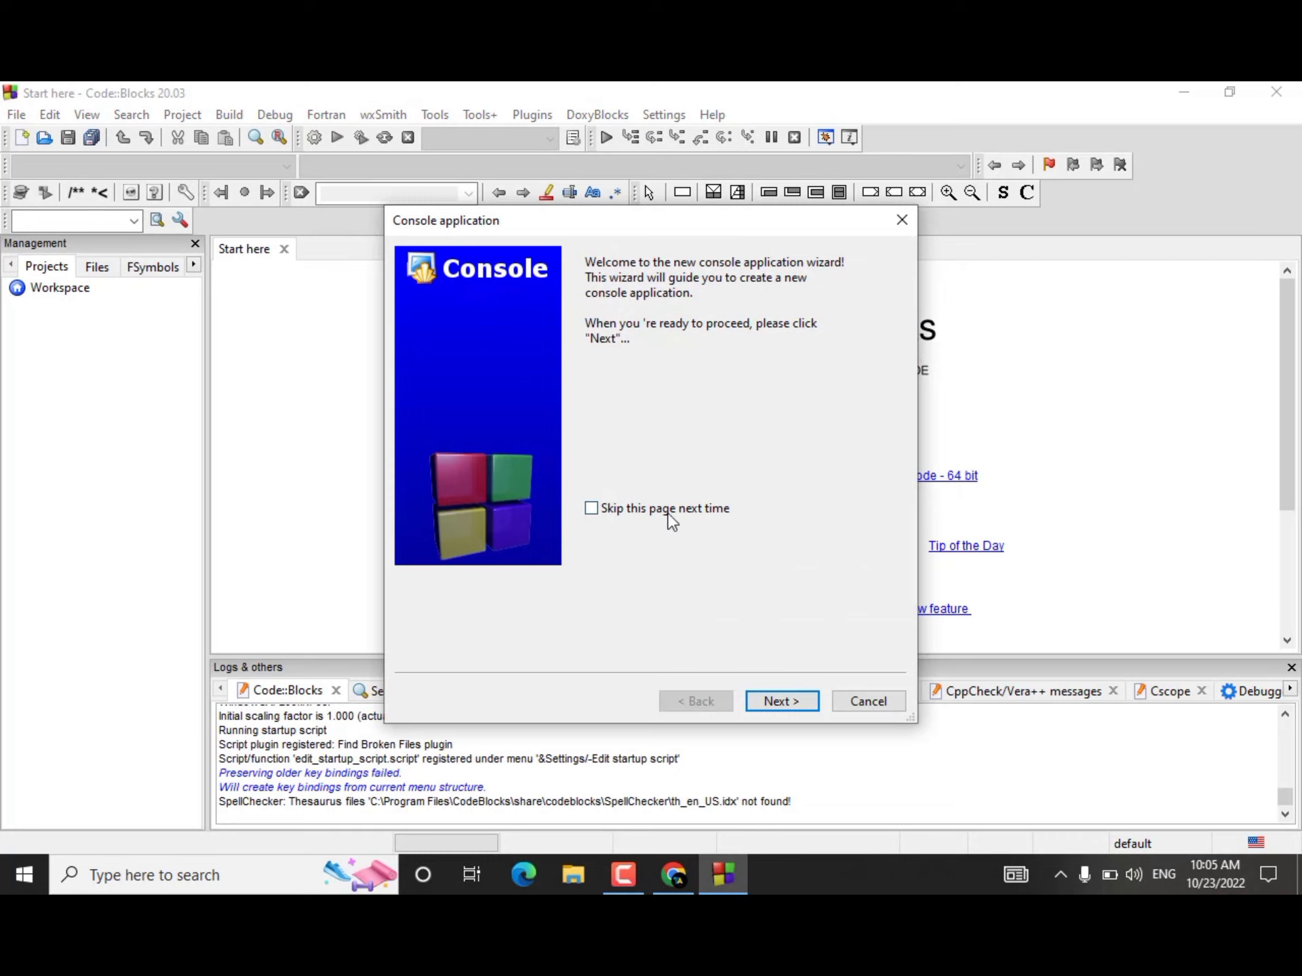
Step: Proceed past the console application welcome page and choose C++ as the project language
click(785, 700)
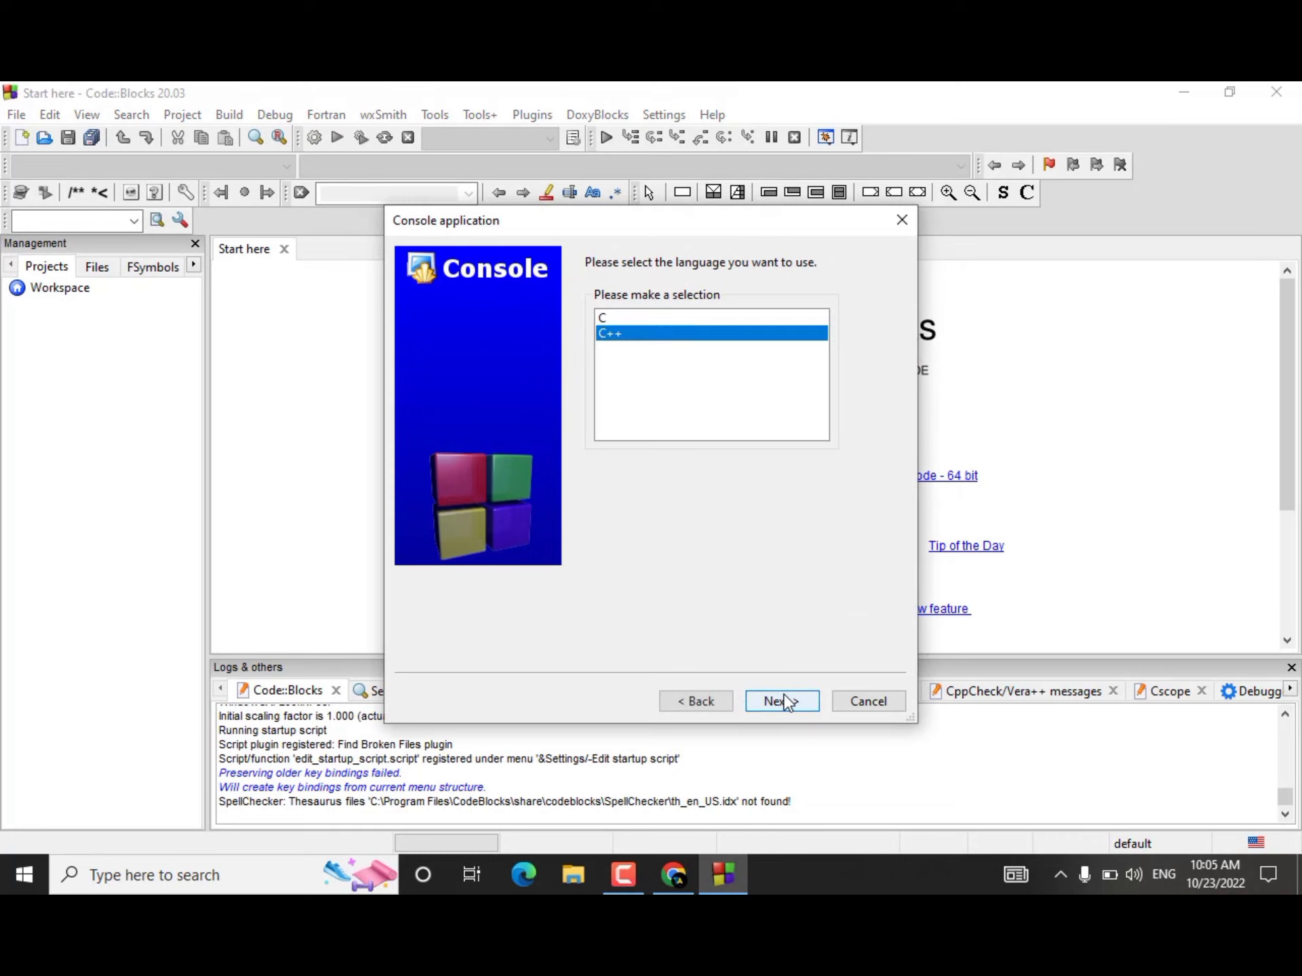
click(624, 321)
click(628, 337)
click(786, 705)
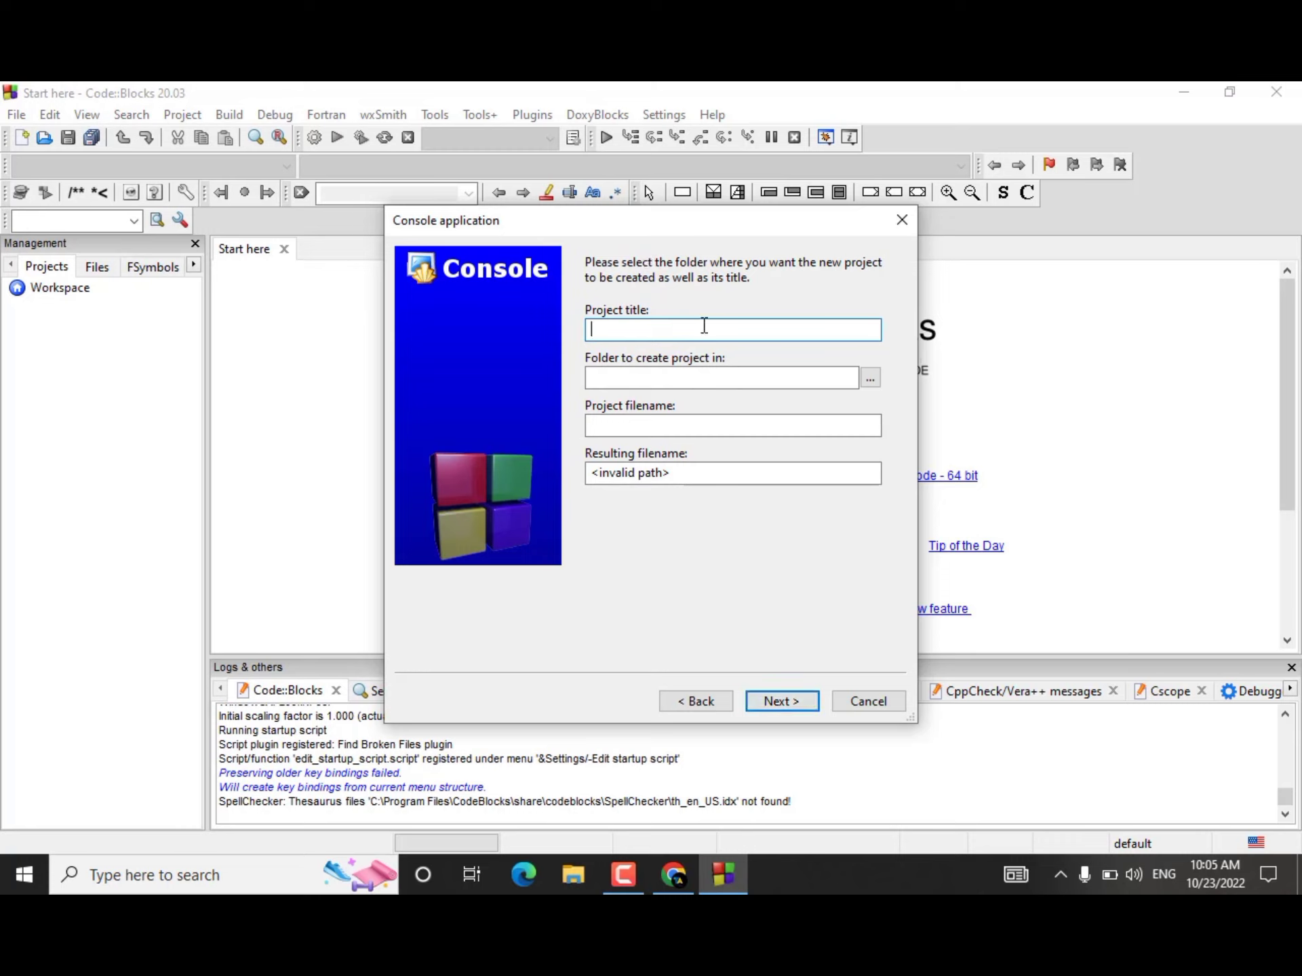
Step: Title the new project "first program"
text(first program)
Step: Create a folder named "code block programs" on DRIVE S (F:) and set it as the project's location
click(684, 372)
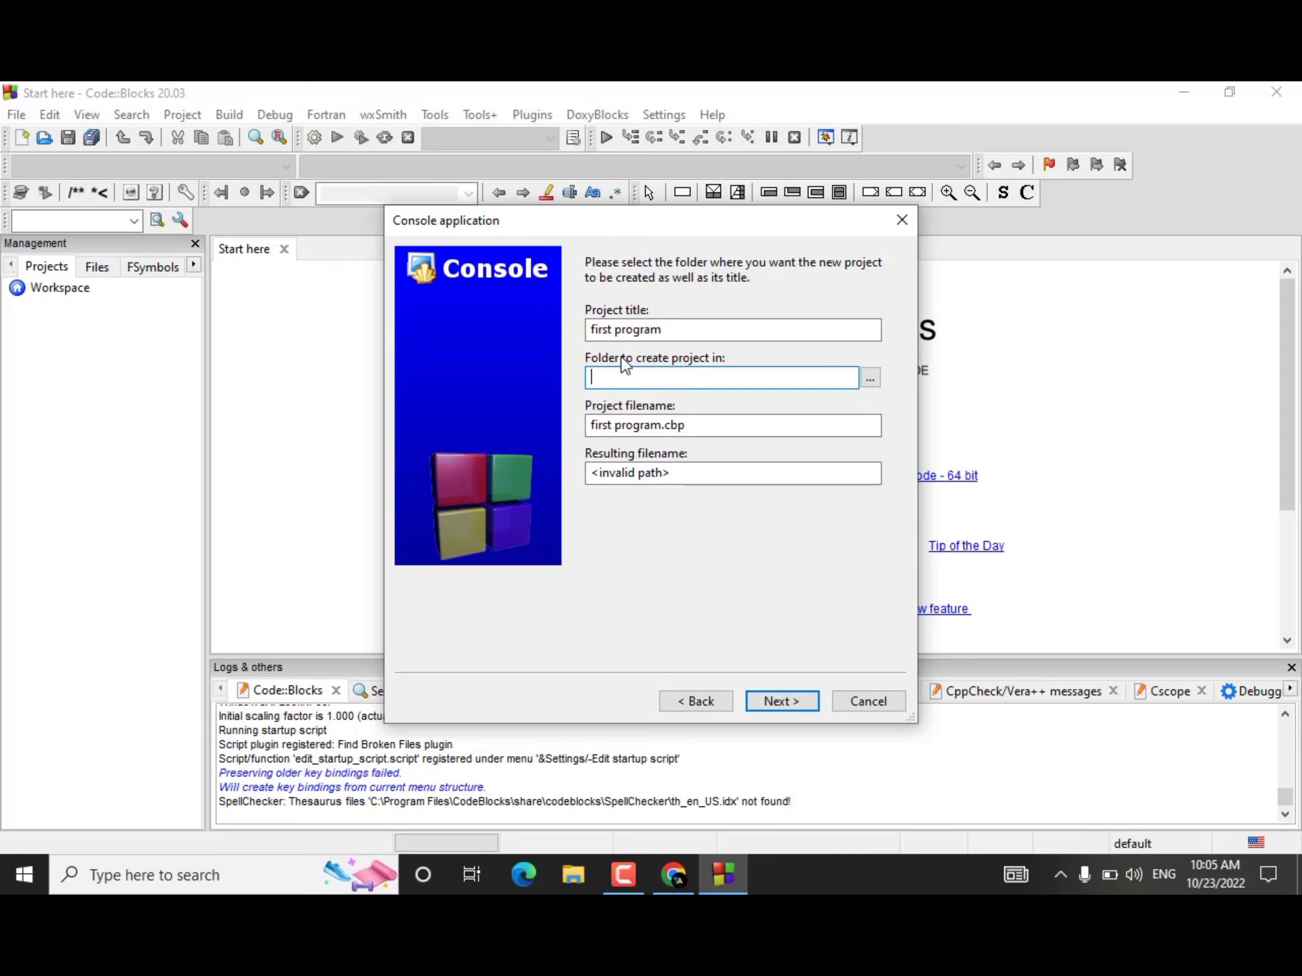
click(869, 378)
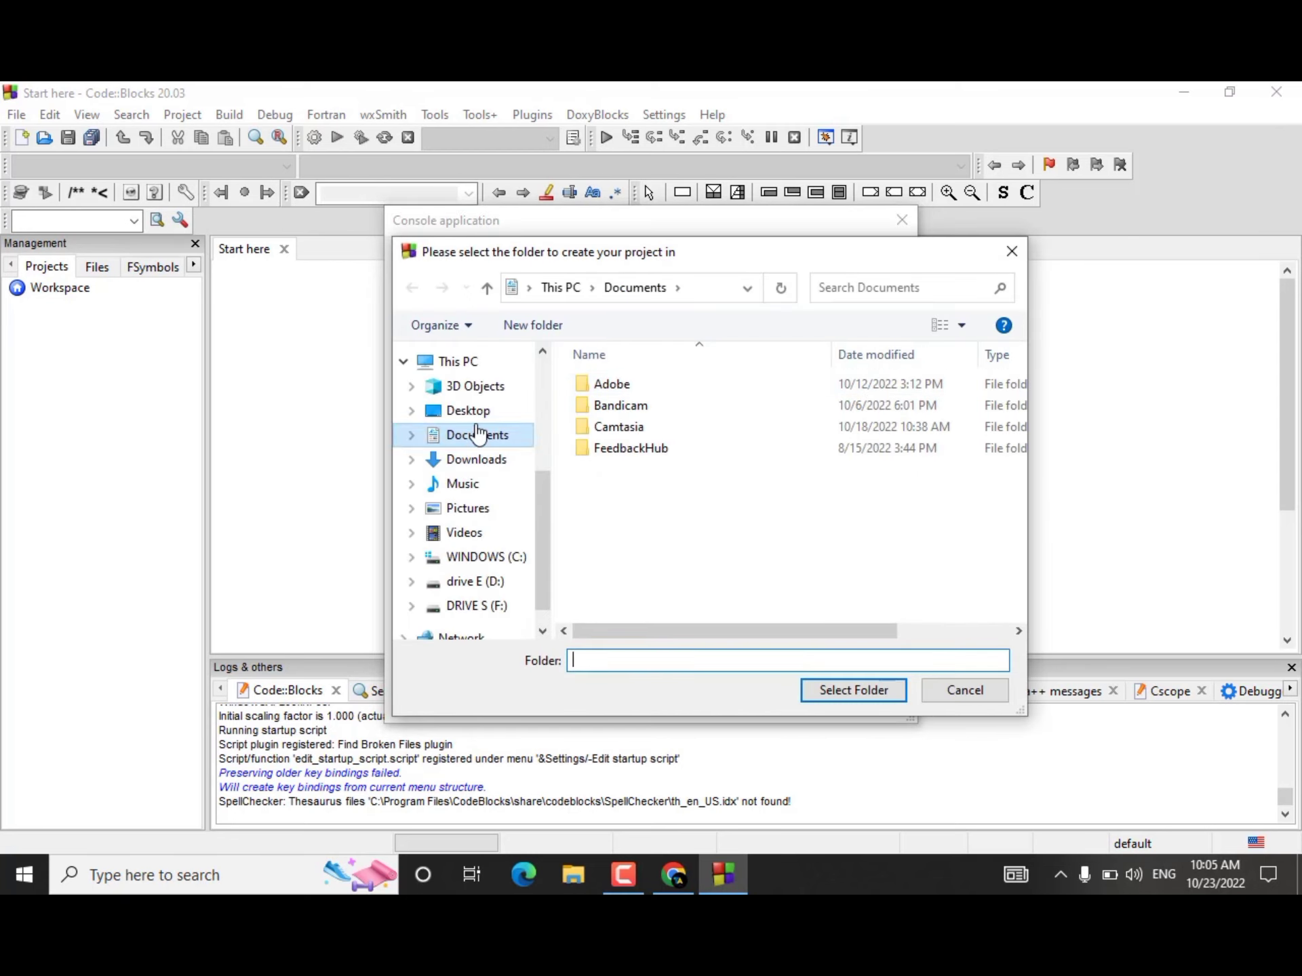
click(473, 415)
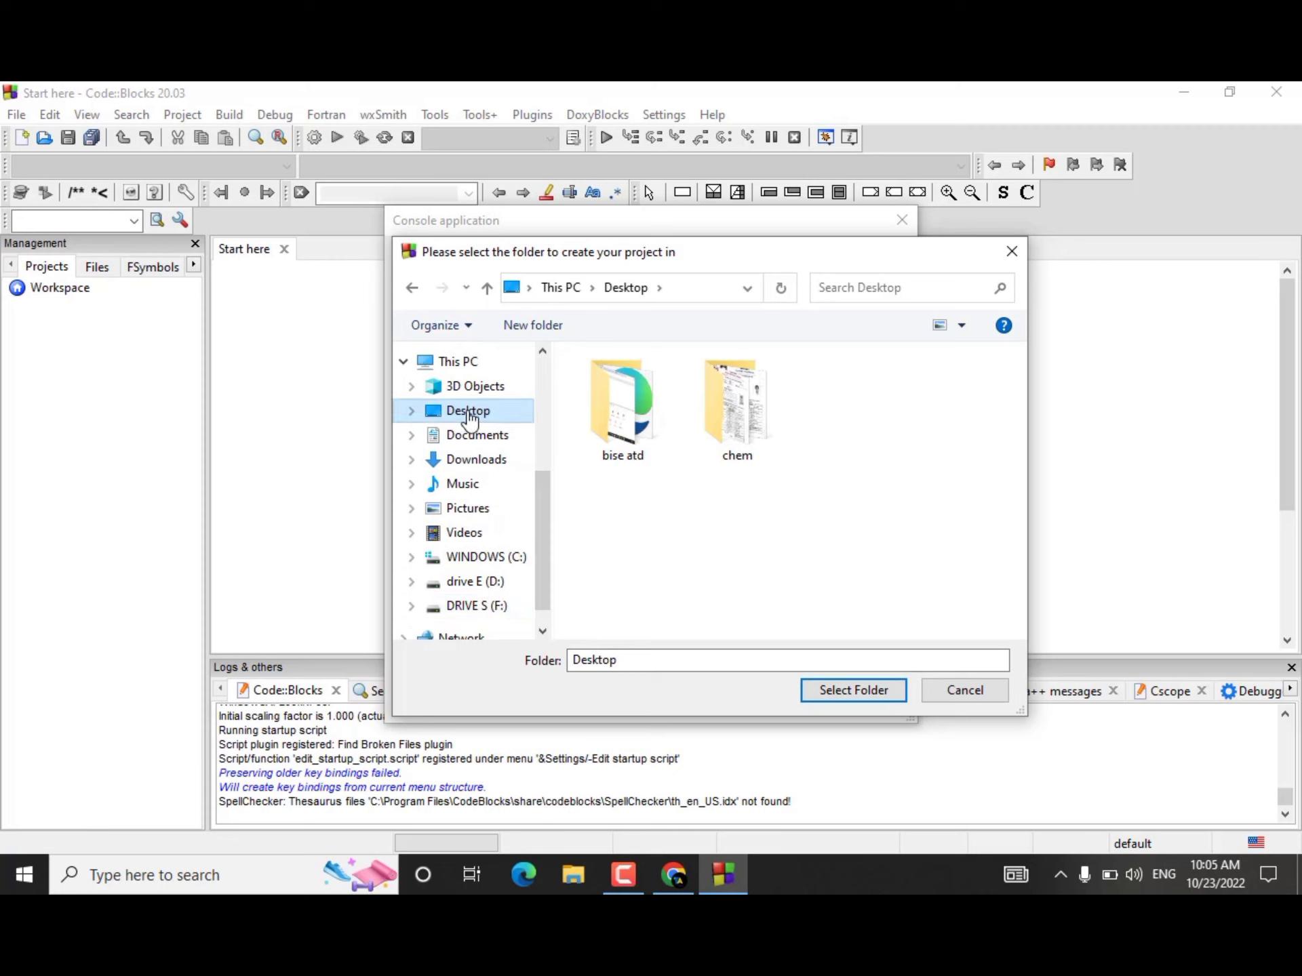
click(480, 606)
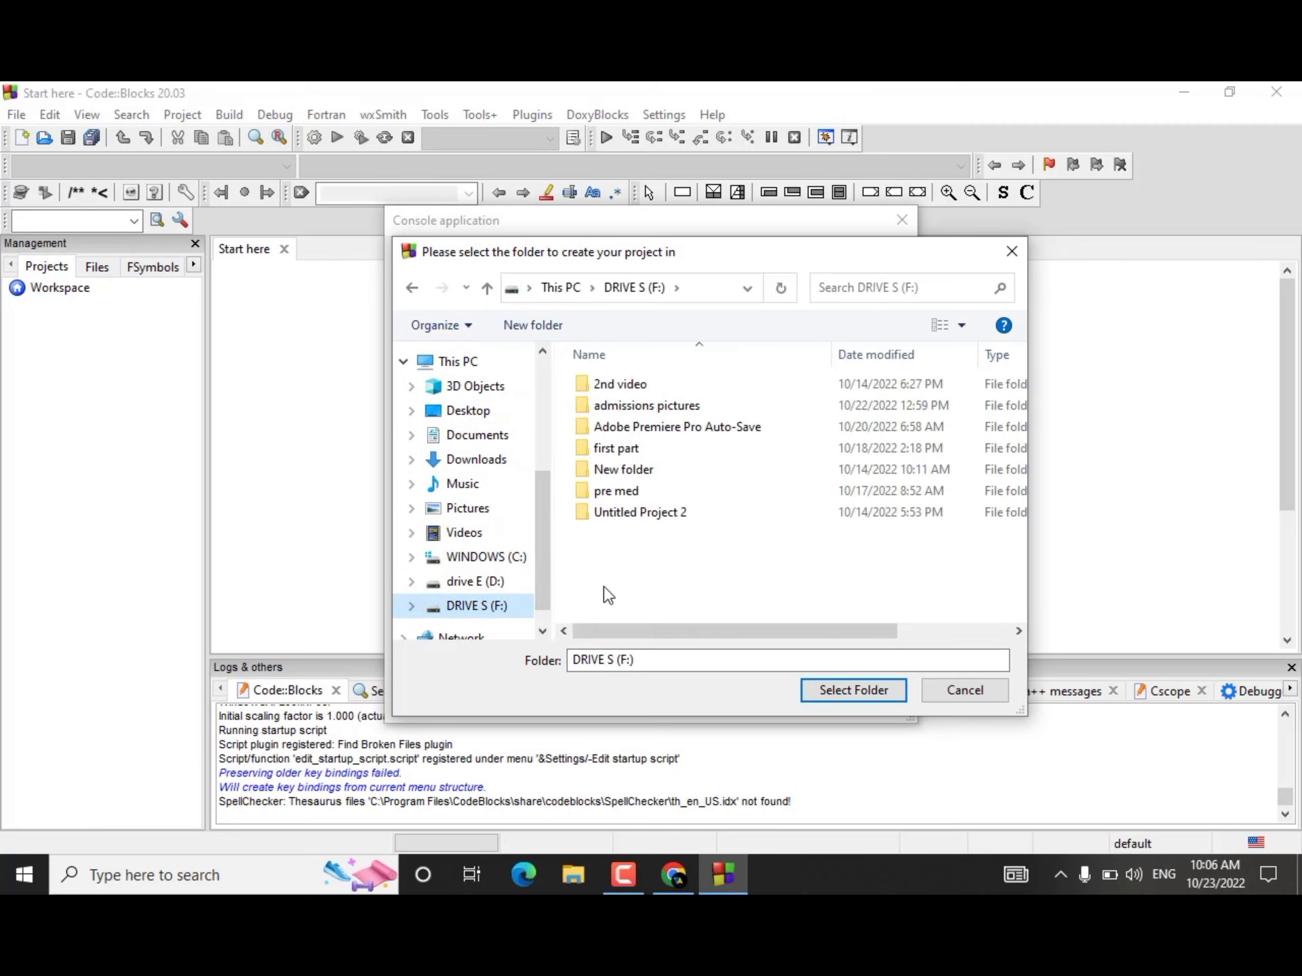
right_click(641, 596)
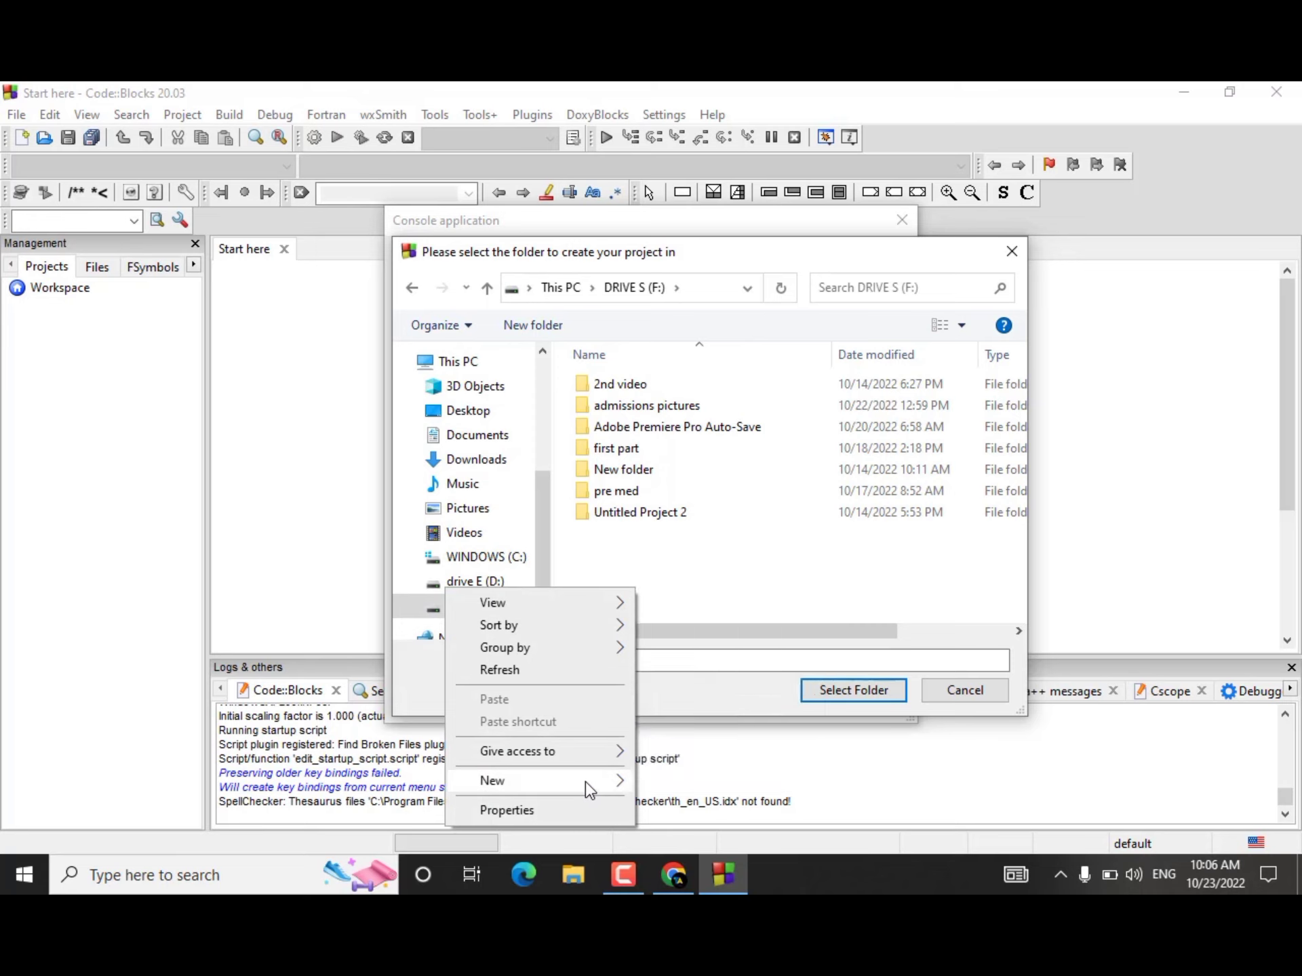
mouse_move(597, 783)
click(682, 570)
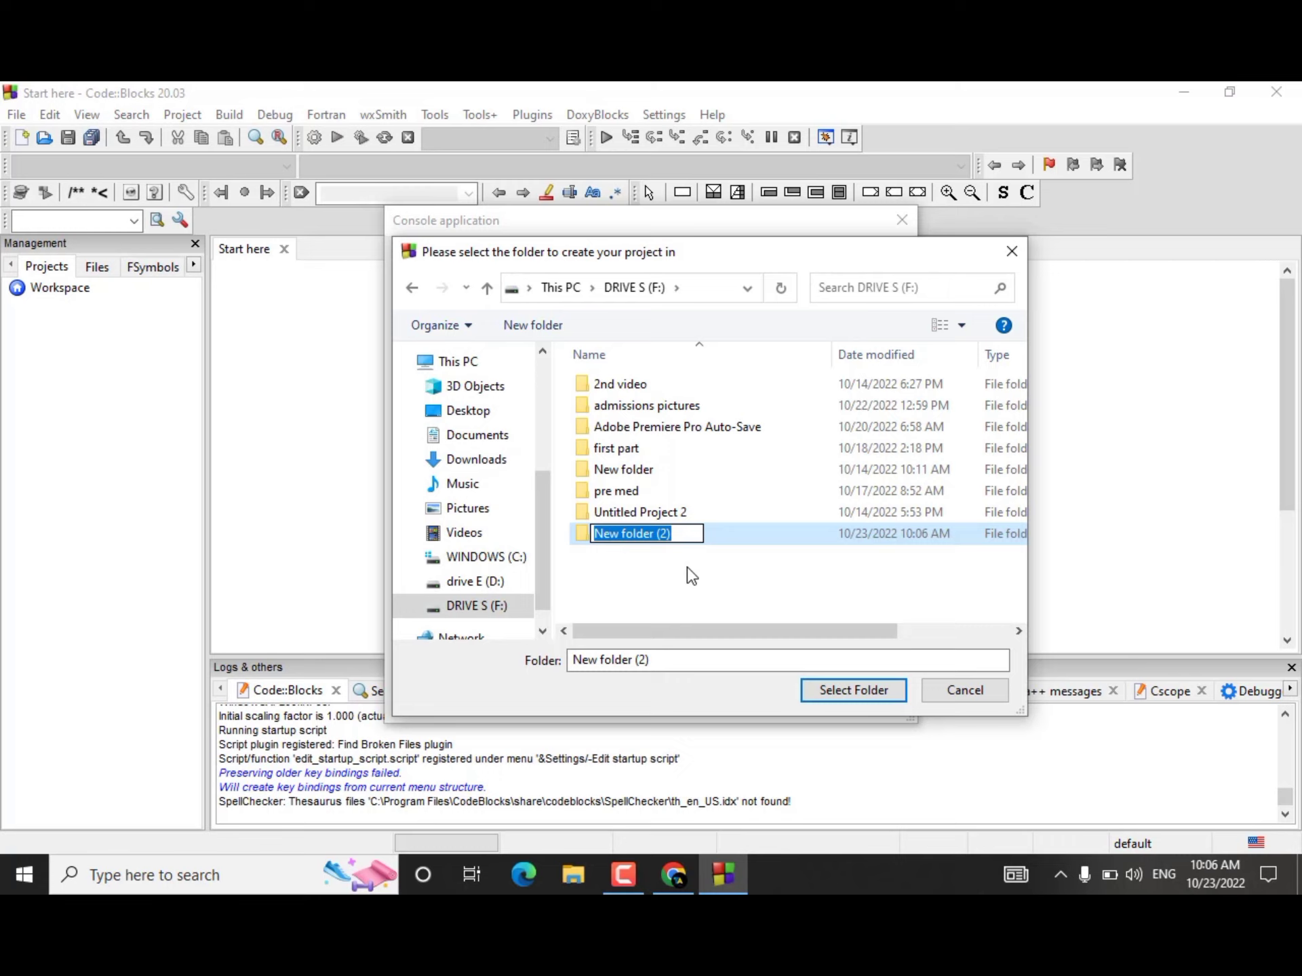
text(code bloc)
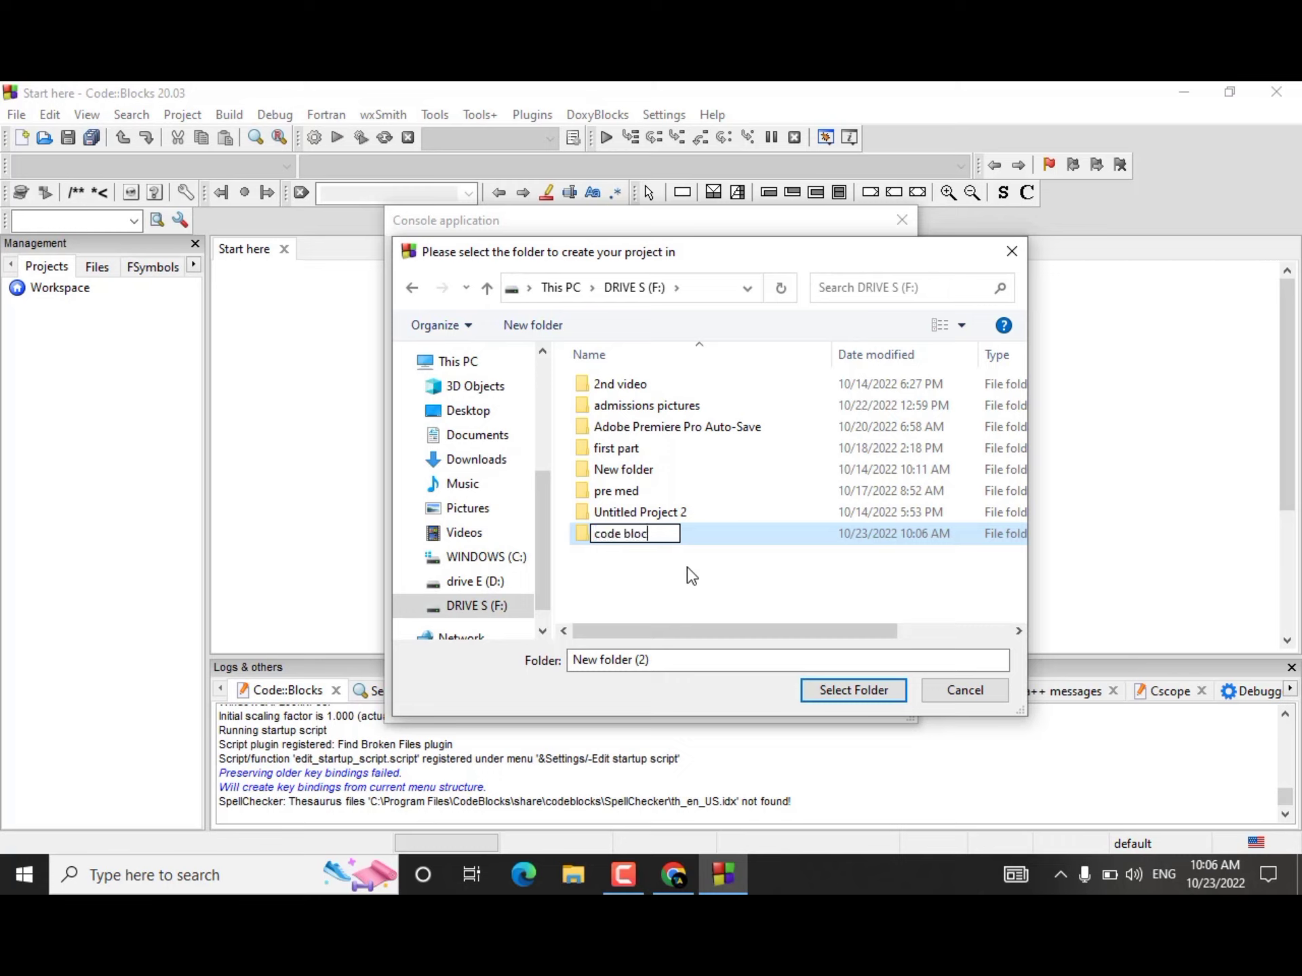
text(k )
text(b)
key(BackSpace)
text(pro)
text(grma)
key(BackSpace)
key(BackSpace)
text(am)
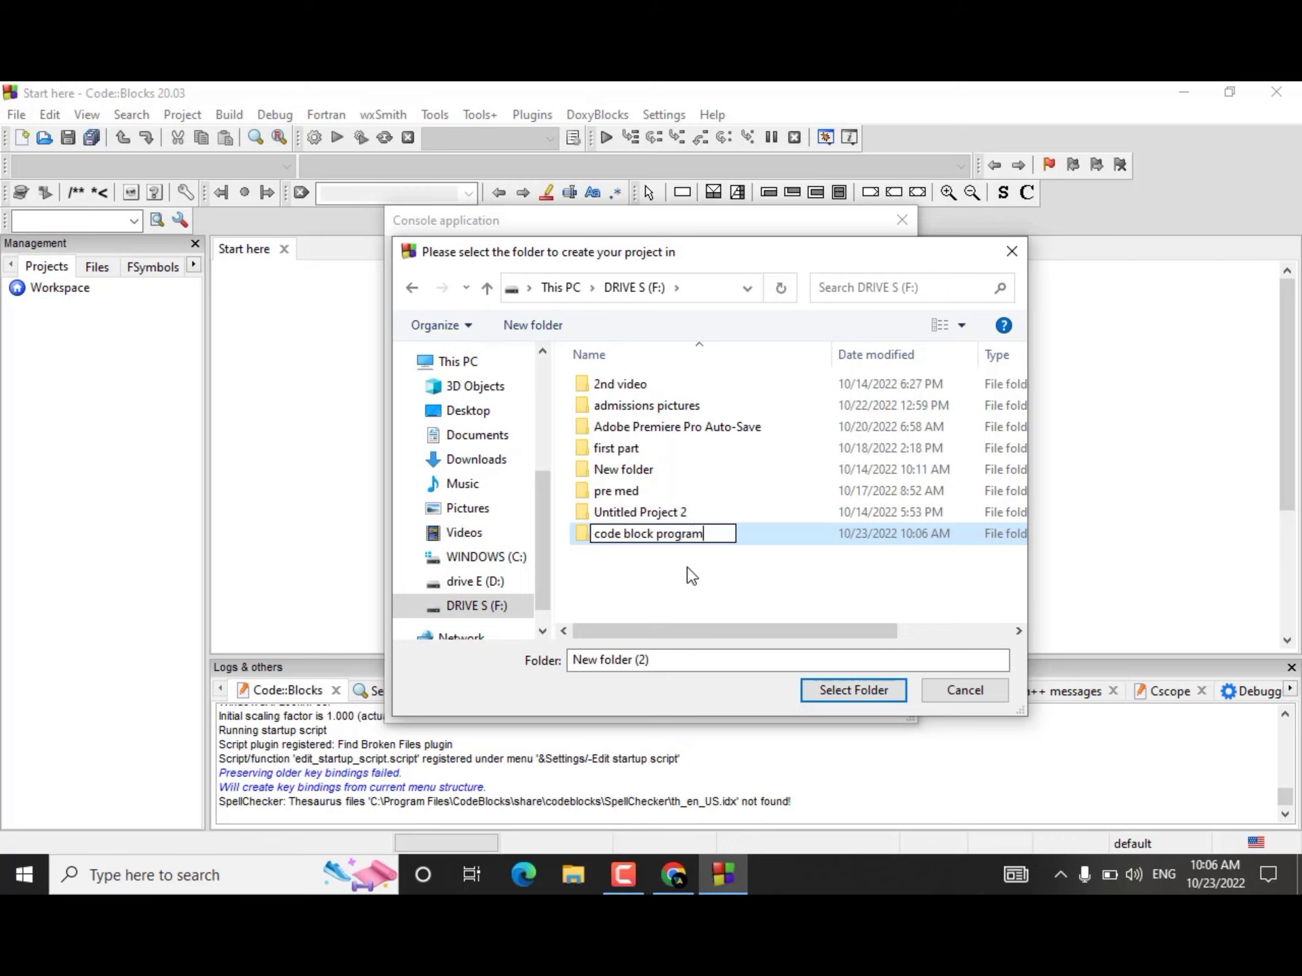
text(s)
key(Return)
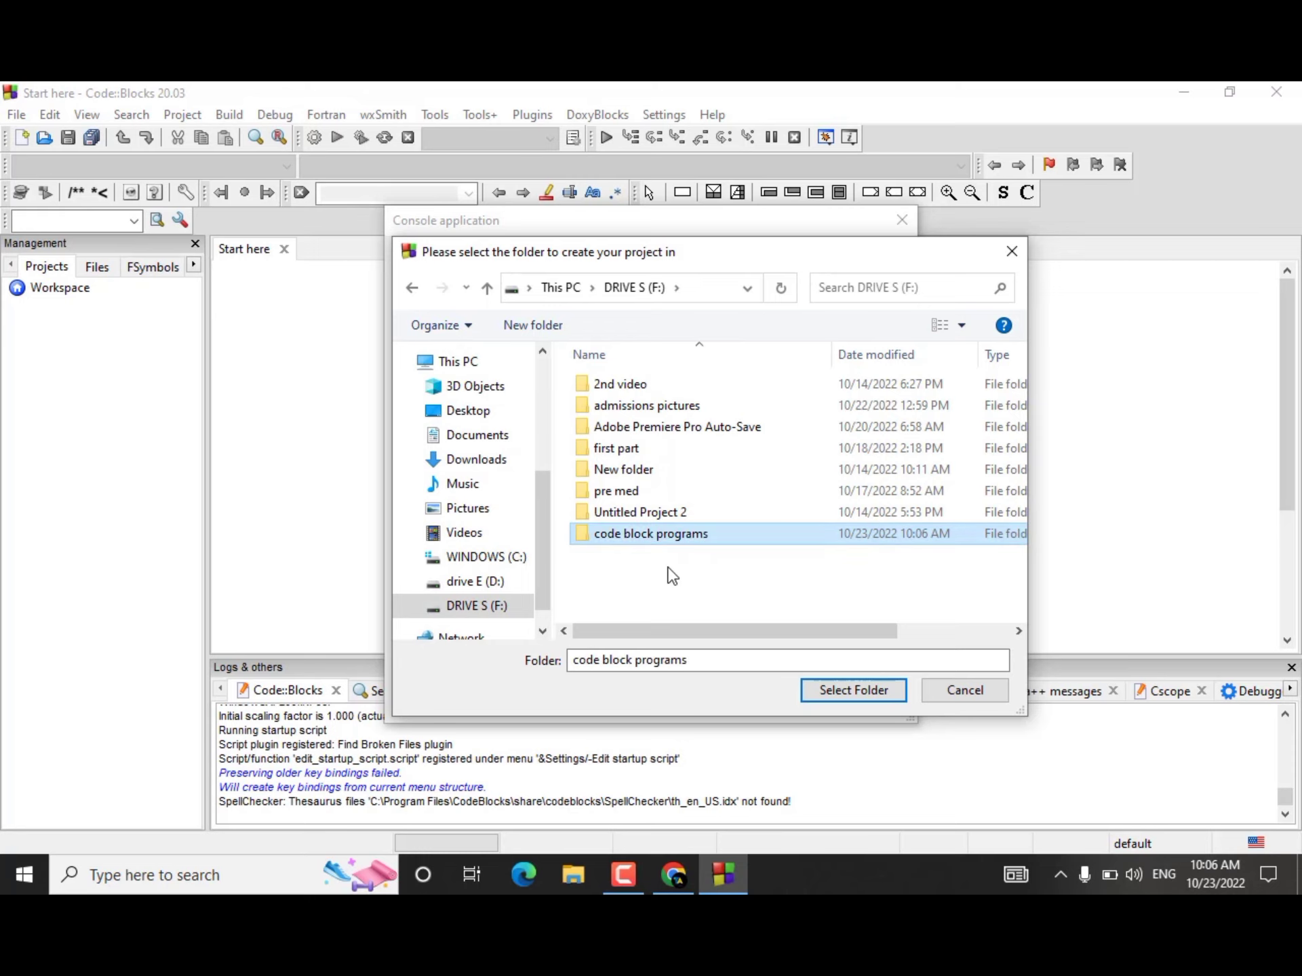
click(862, 689)
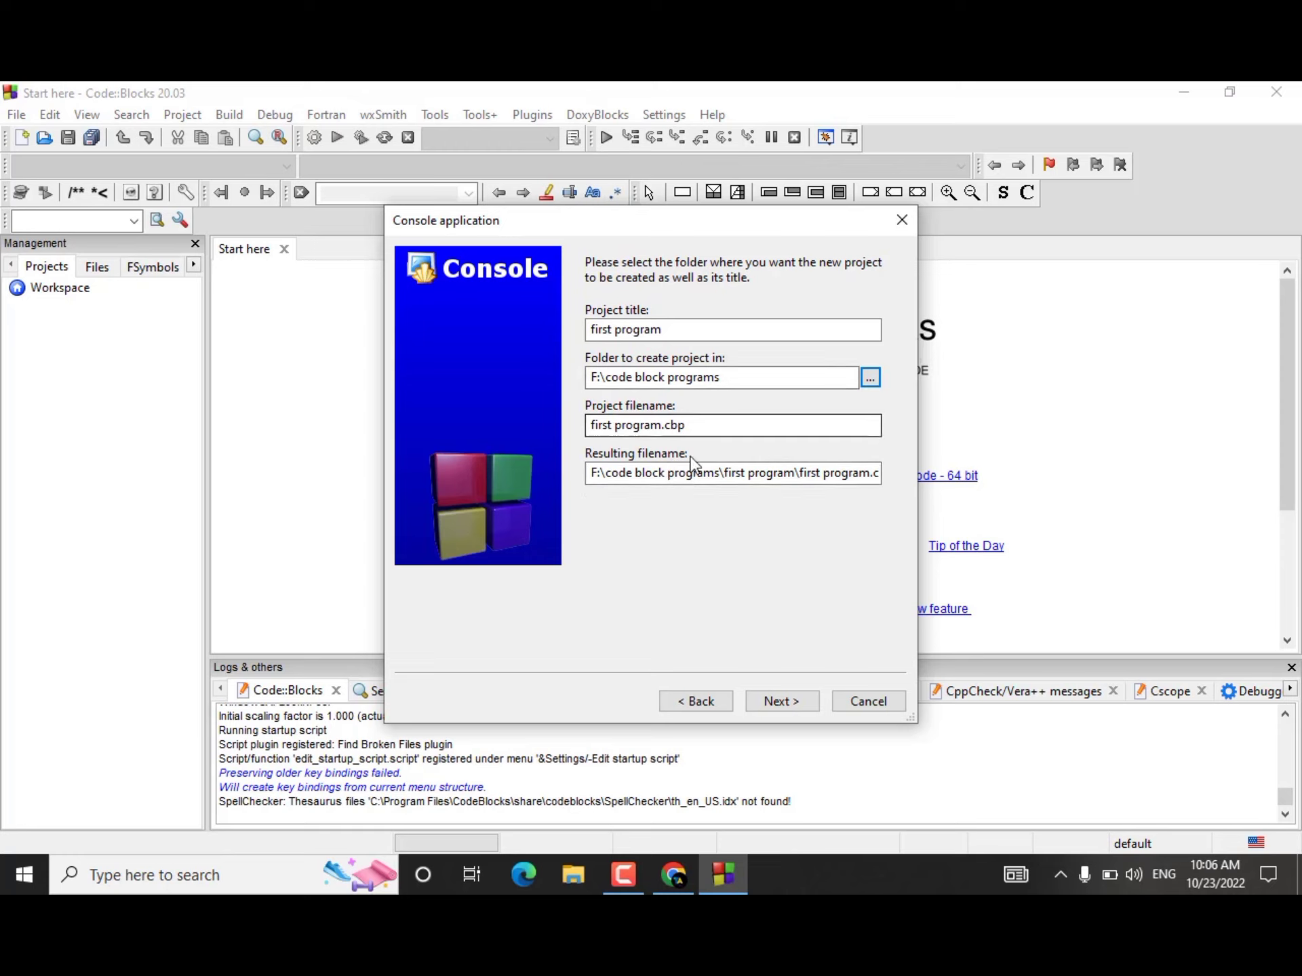
Step: Keep GNU GCC Compiler with both the Debug and Release configurations and finish creating the project
click(784, 702)
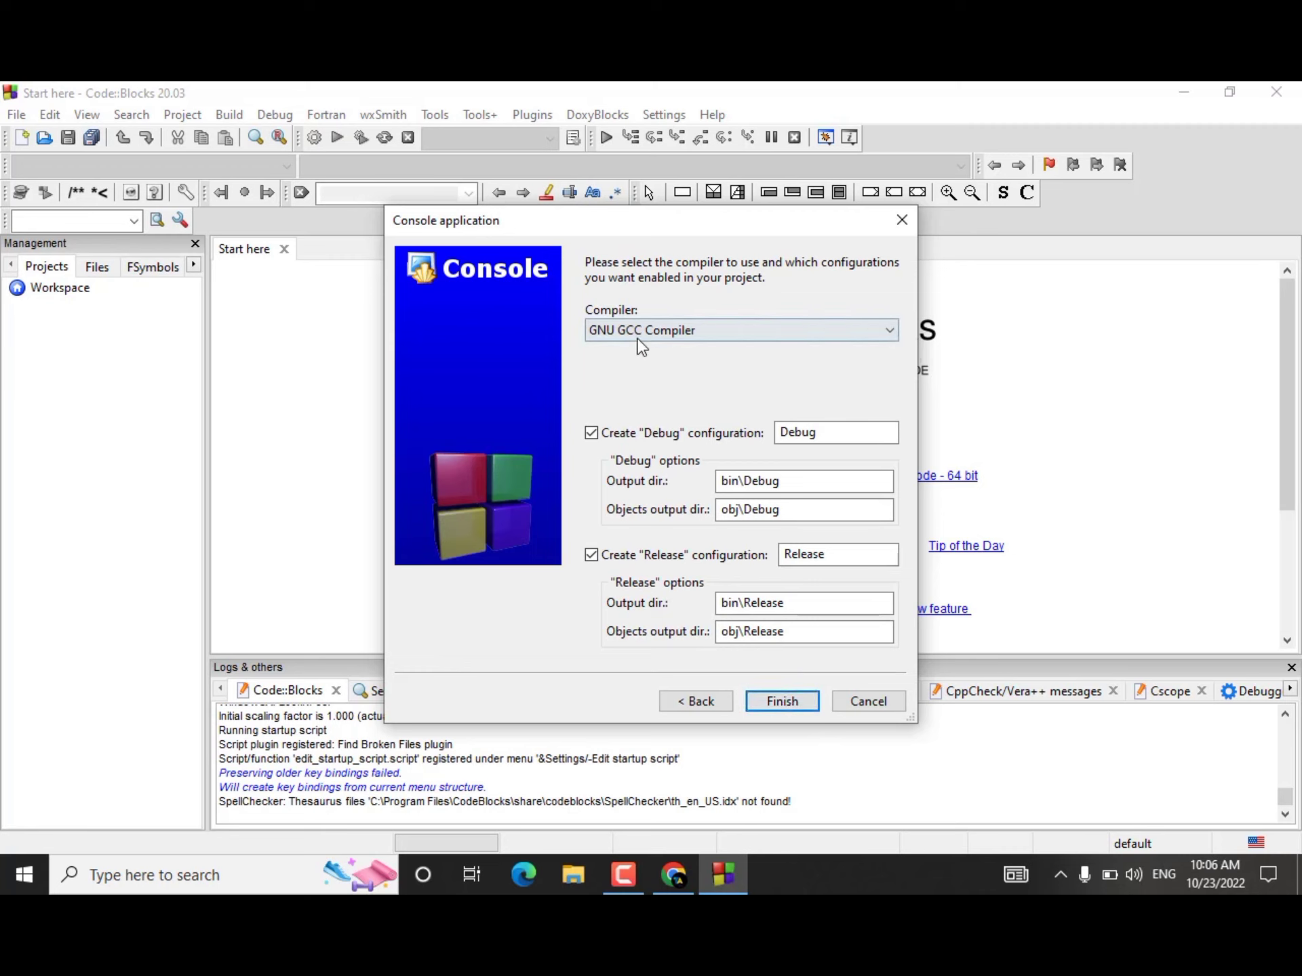
click(657, 335)
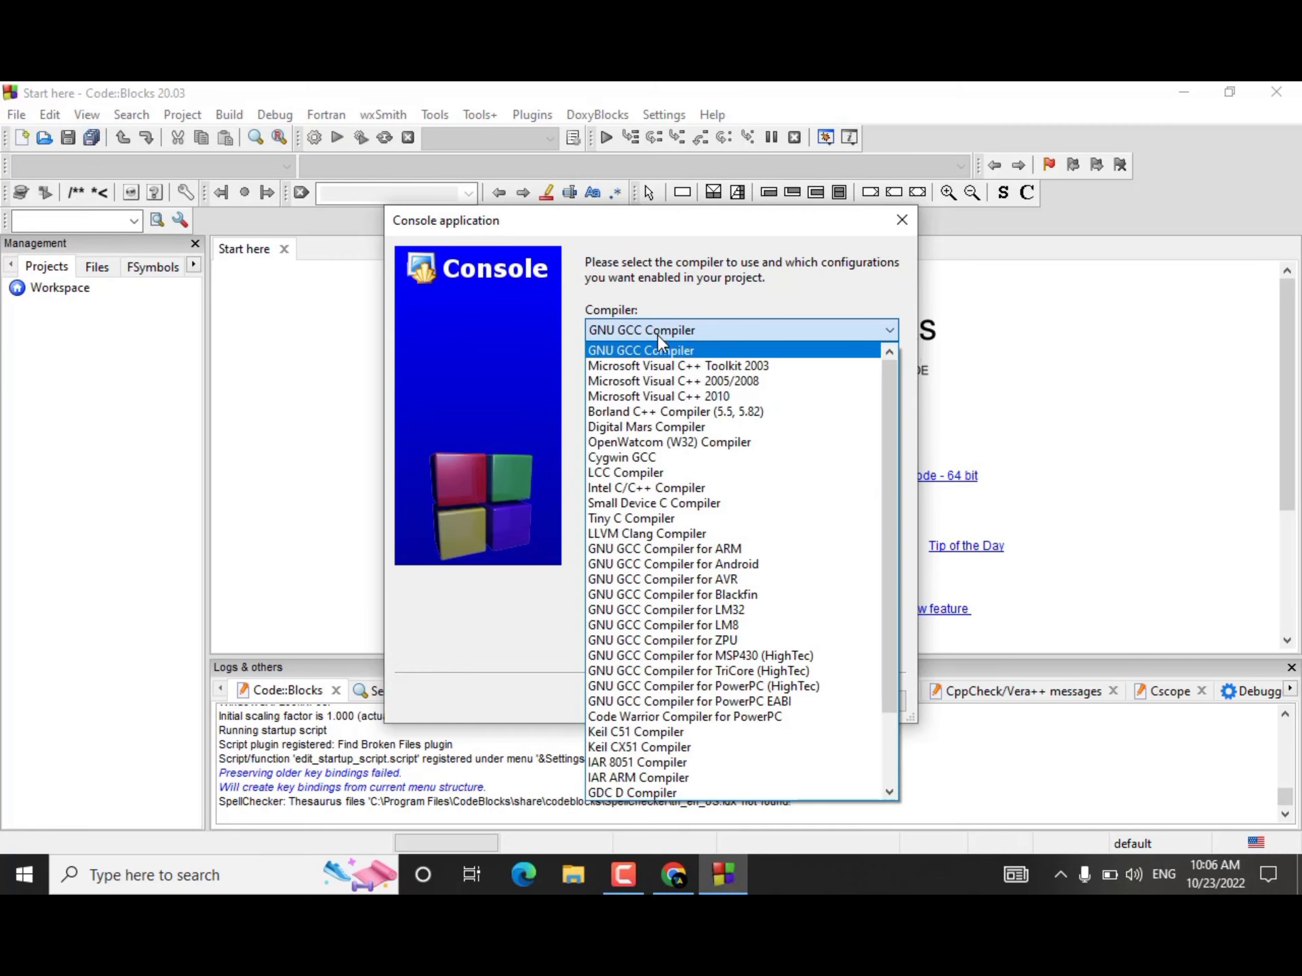
click(657, 335)
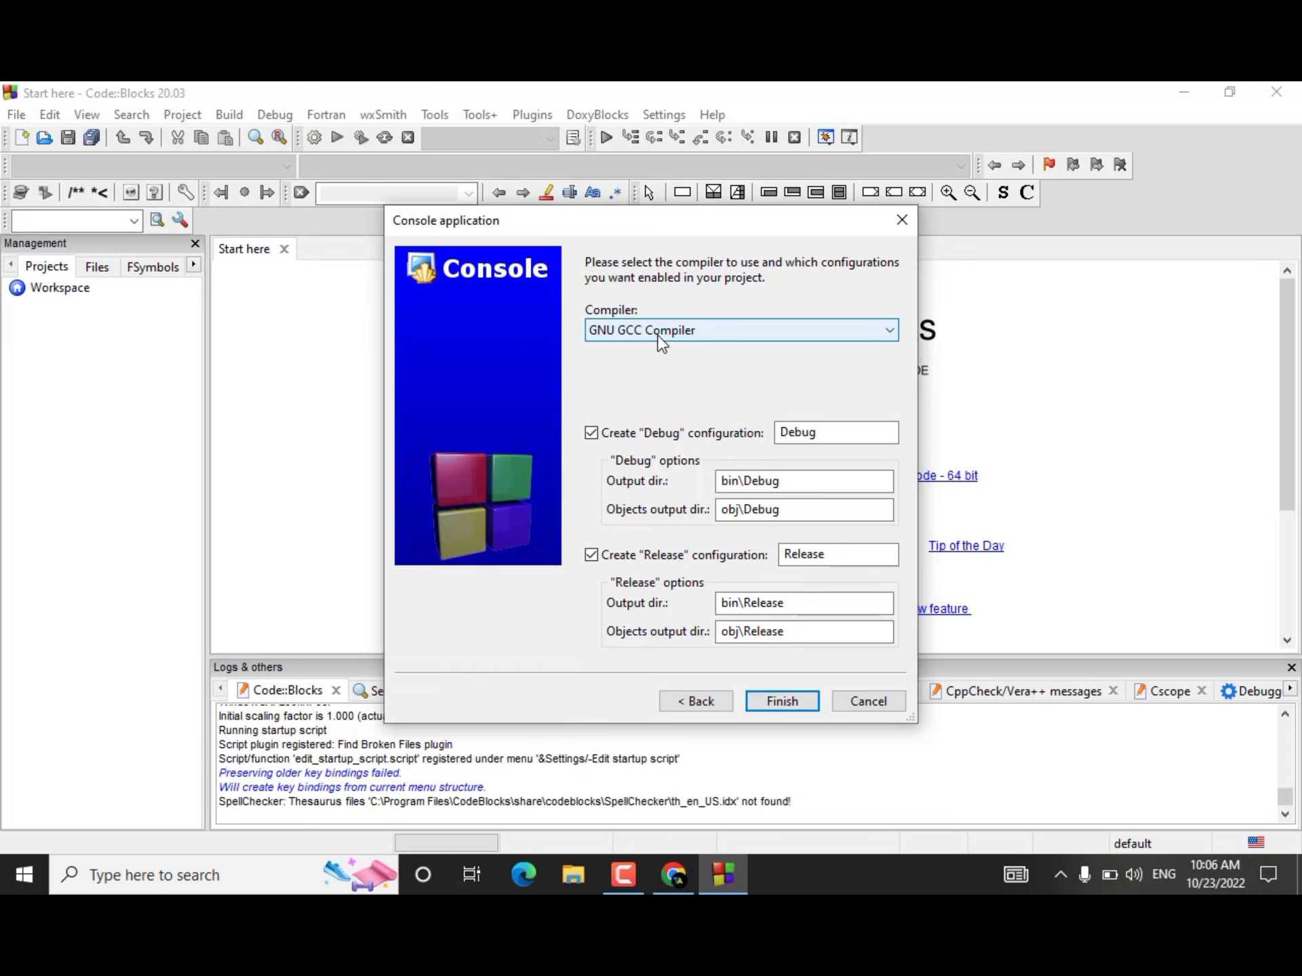
click(780, 702)
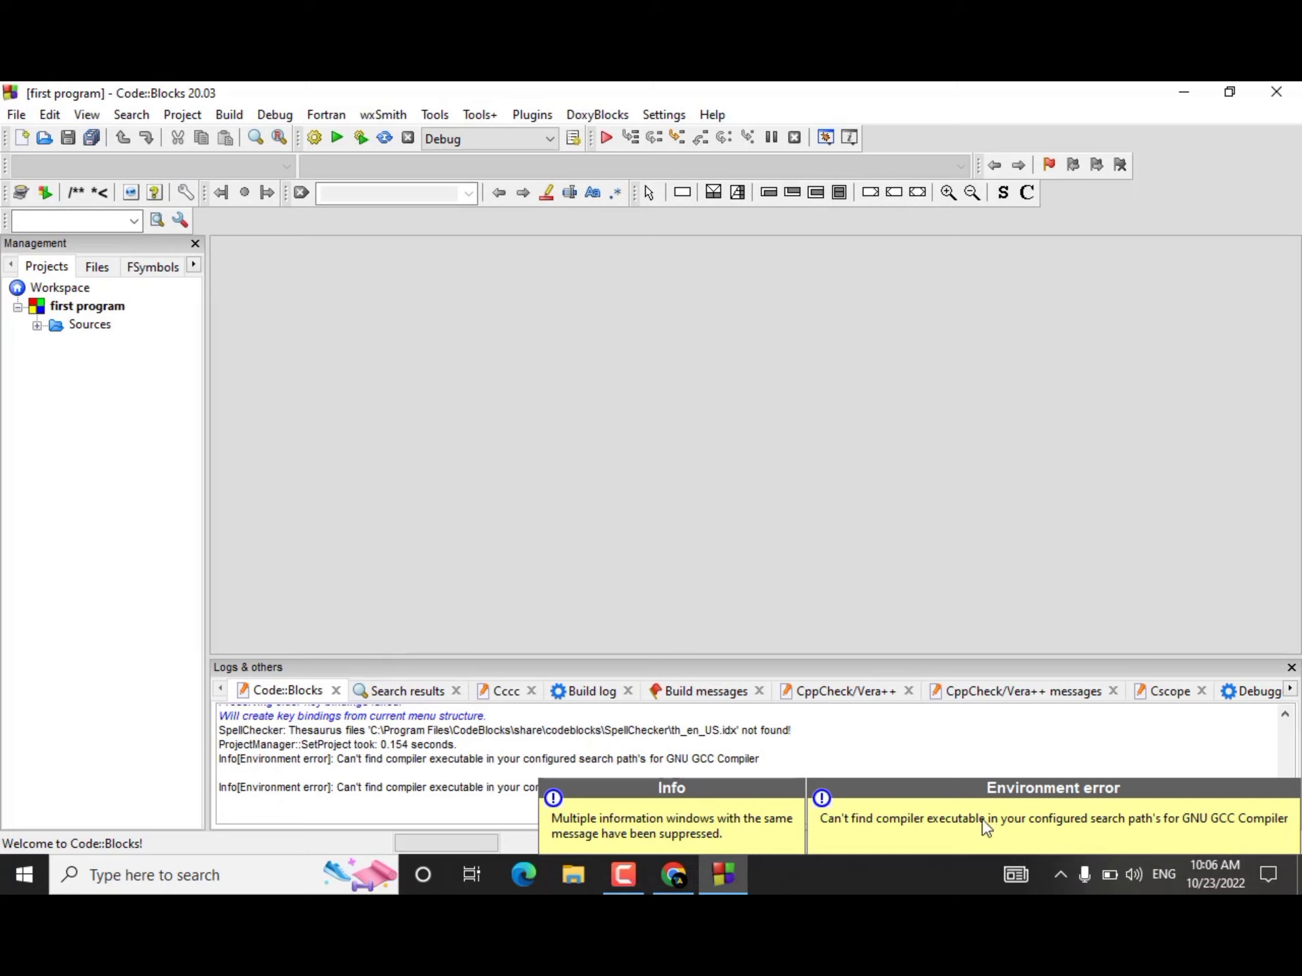
Step: Dismiss the environment error notice and open main.cpp from the project's Sources folder
click(1213, 837)
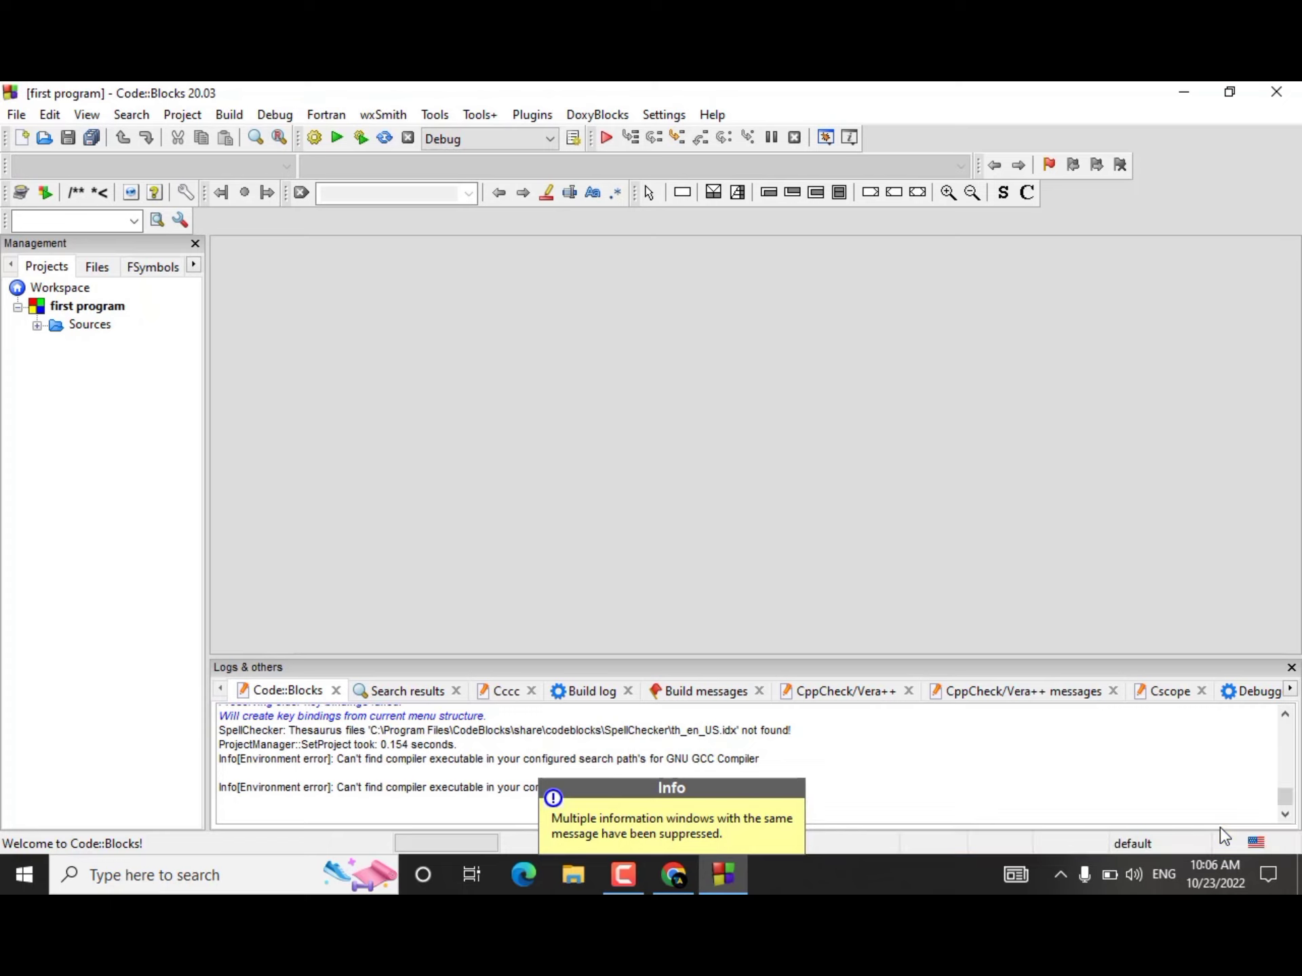
click(37, 326)
click(134, 344)
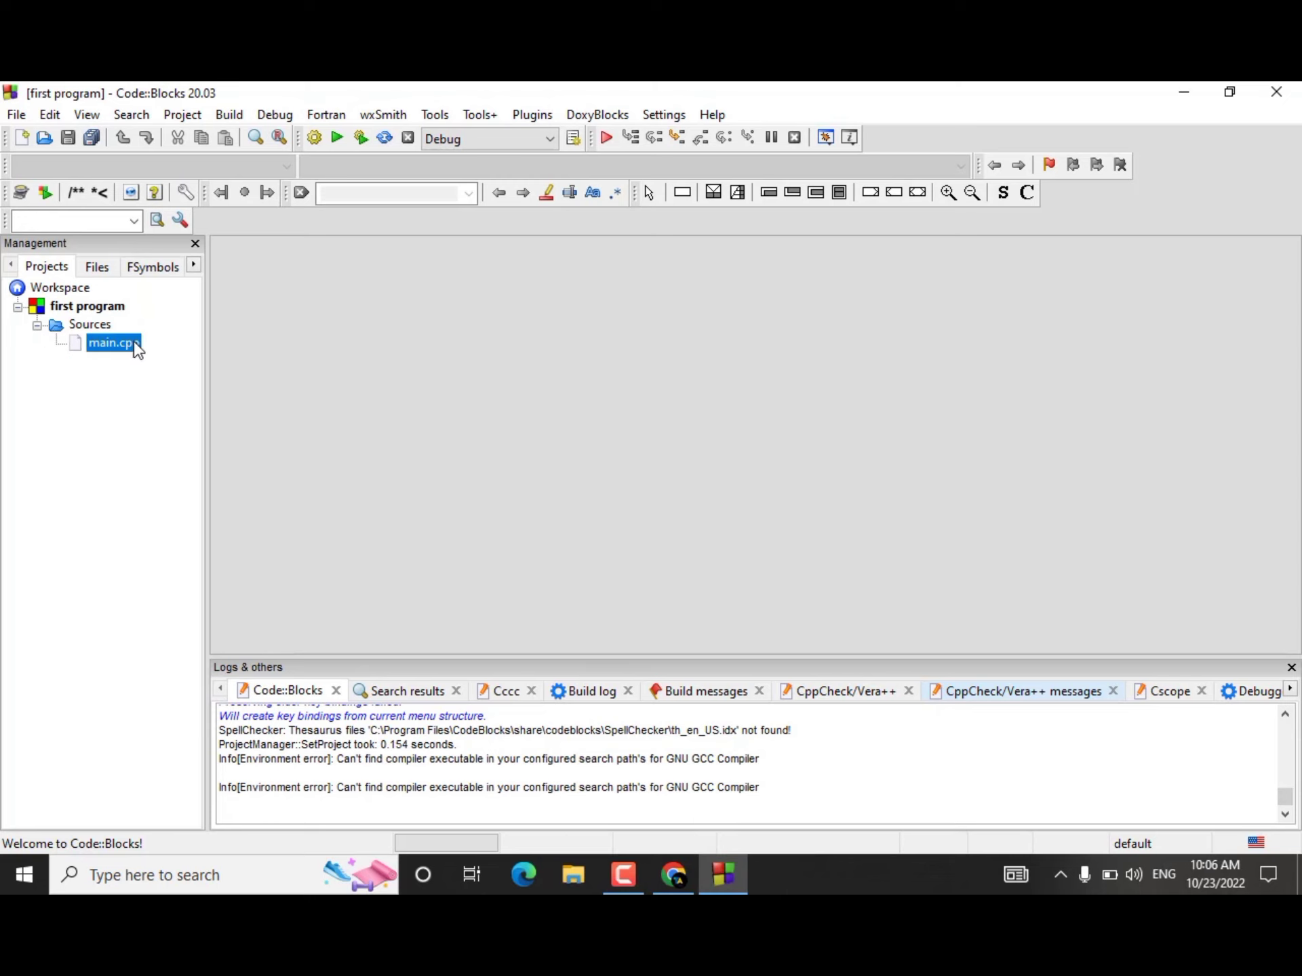
double_click(135, 343)
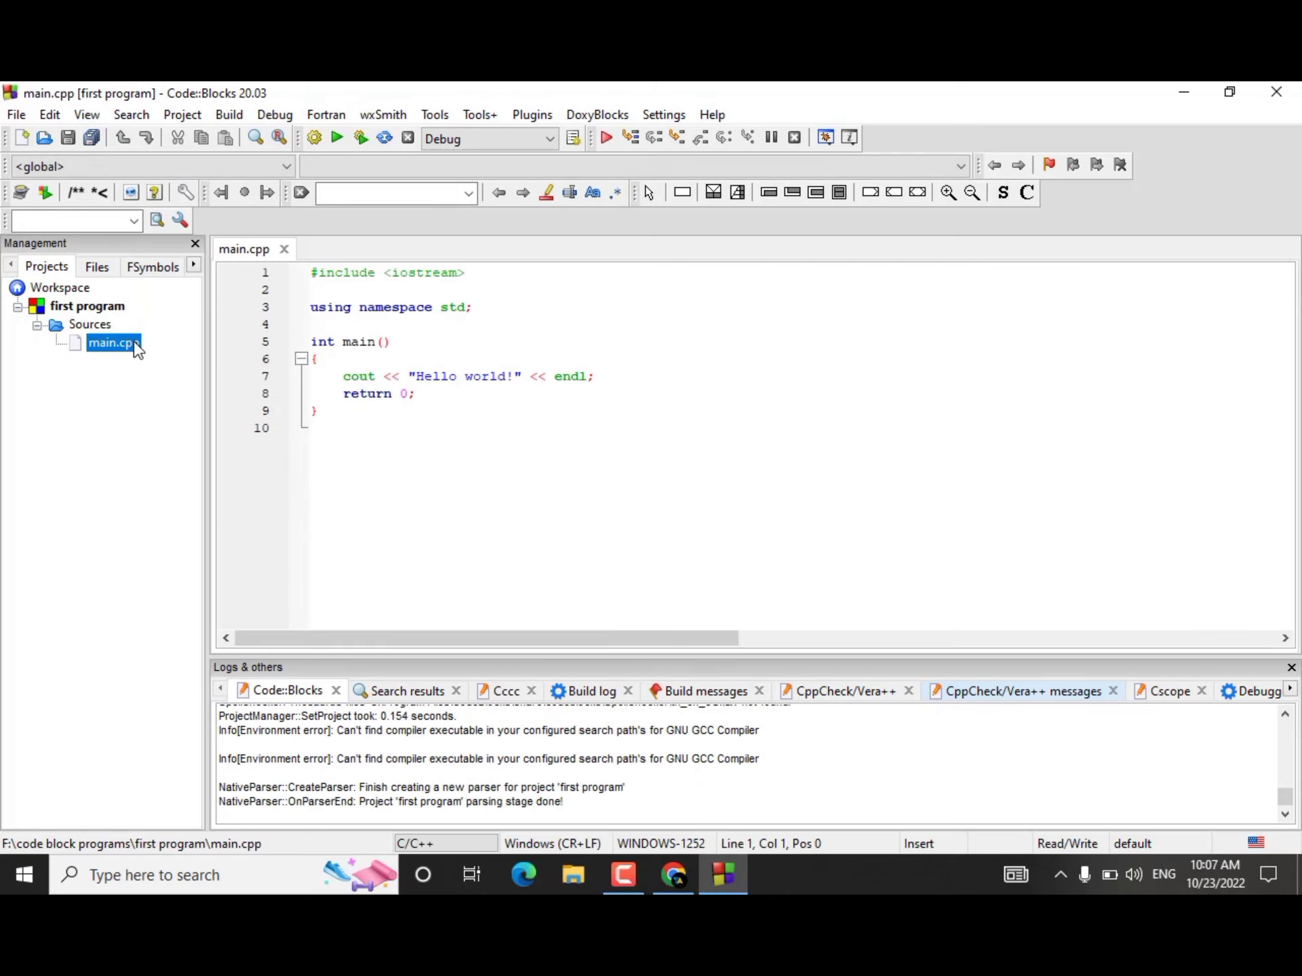
Step: Examine the namespace, main function, cout and return lines in main.cpp
click(416, 337)
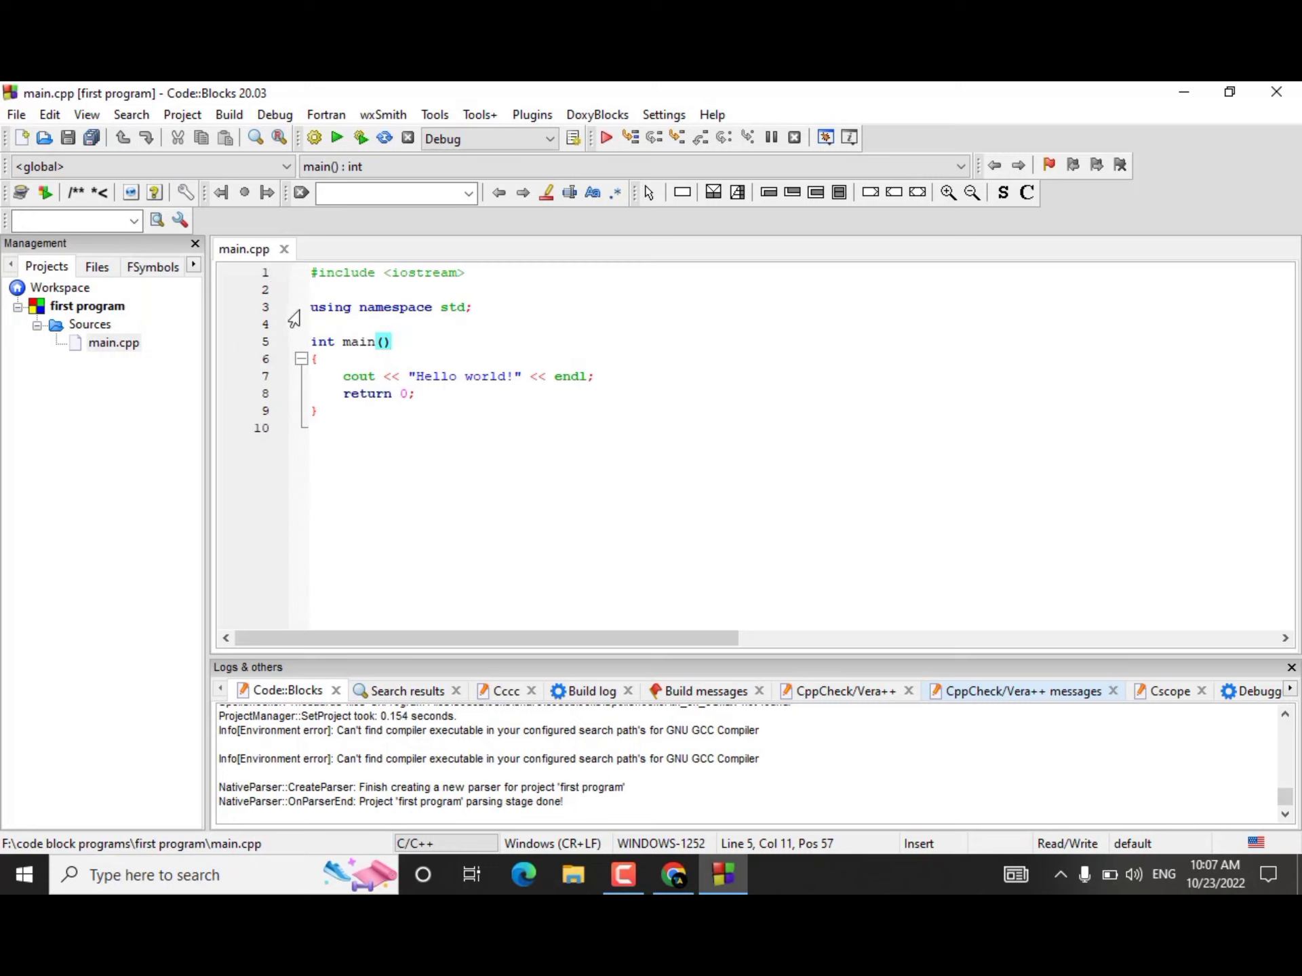
drag(319, 308, 603, 306)
double_click(353, 343)
double_click(386, 383)
click(389, 400)
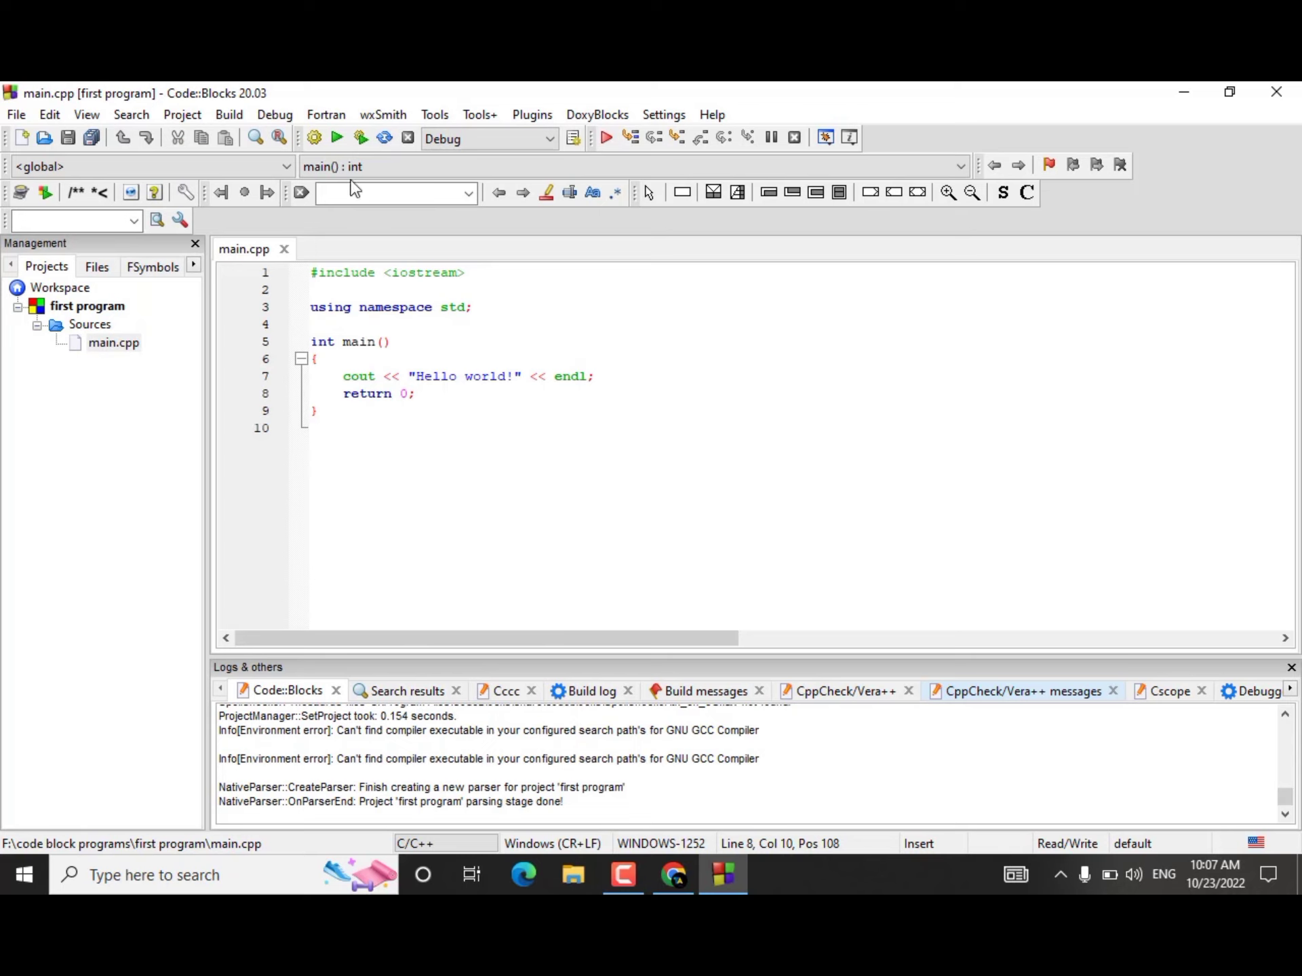
Step: Build the active project and read through the build log
click(313, 138)
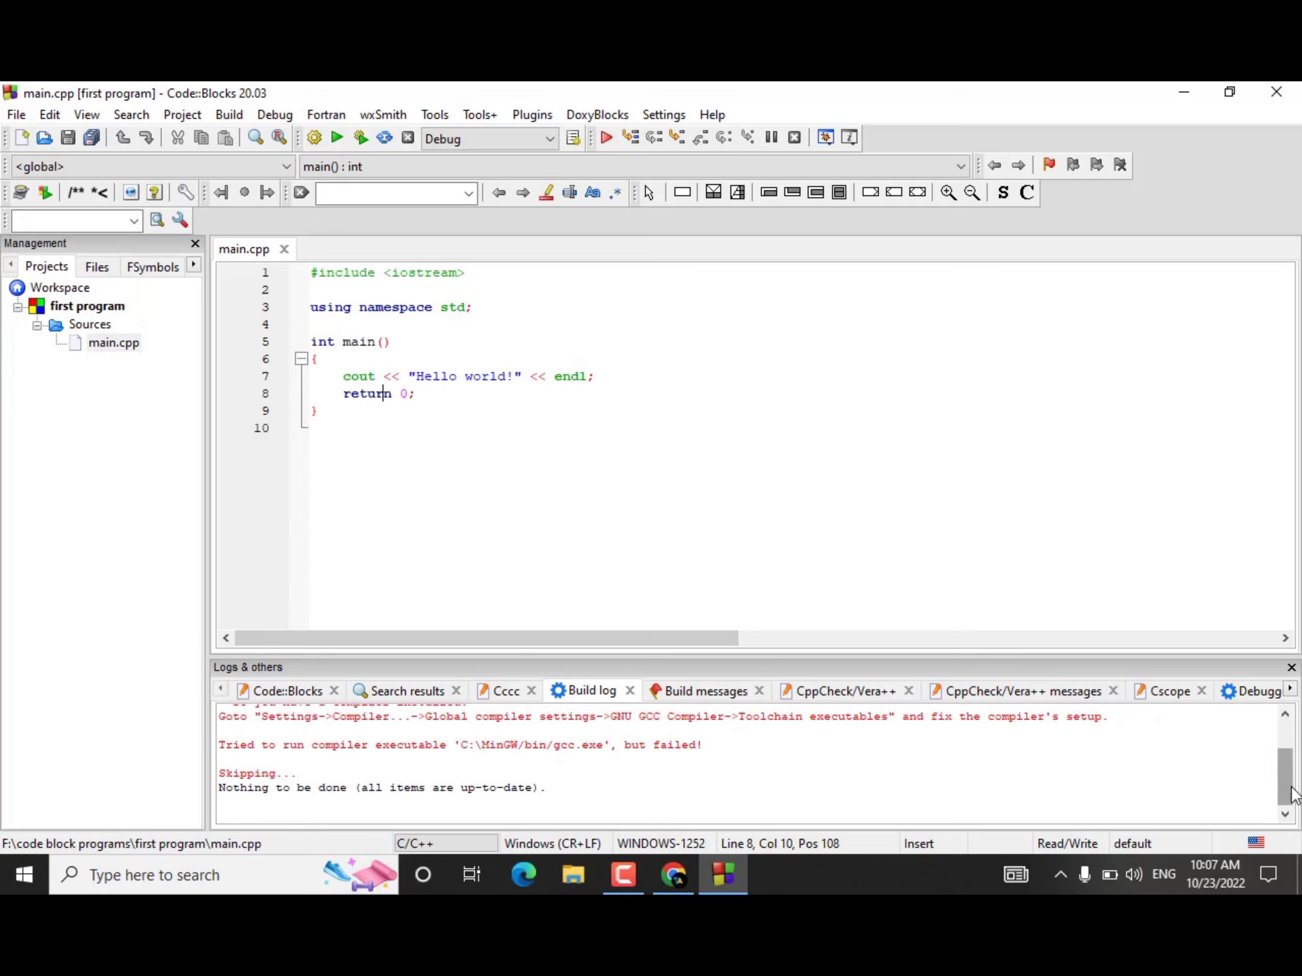
scroll(1293, 794, up, 1)
Step: Auto-detect the GNU GCC Compiler's installation directory under the global toolchain executables settings and accept the compiler's default directory
click(663, 116)
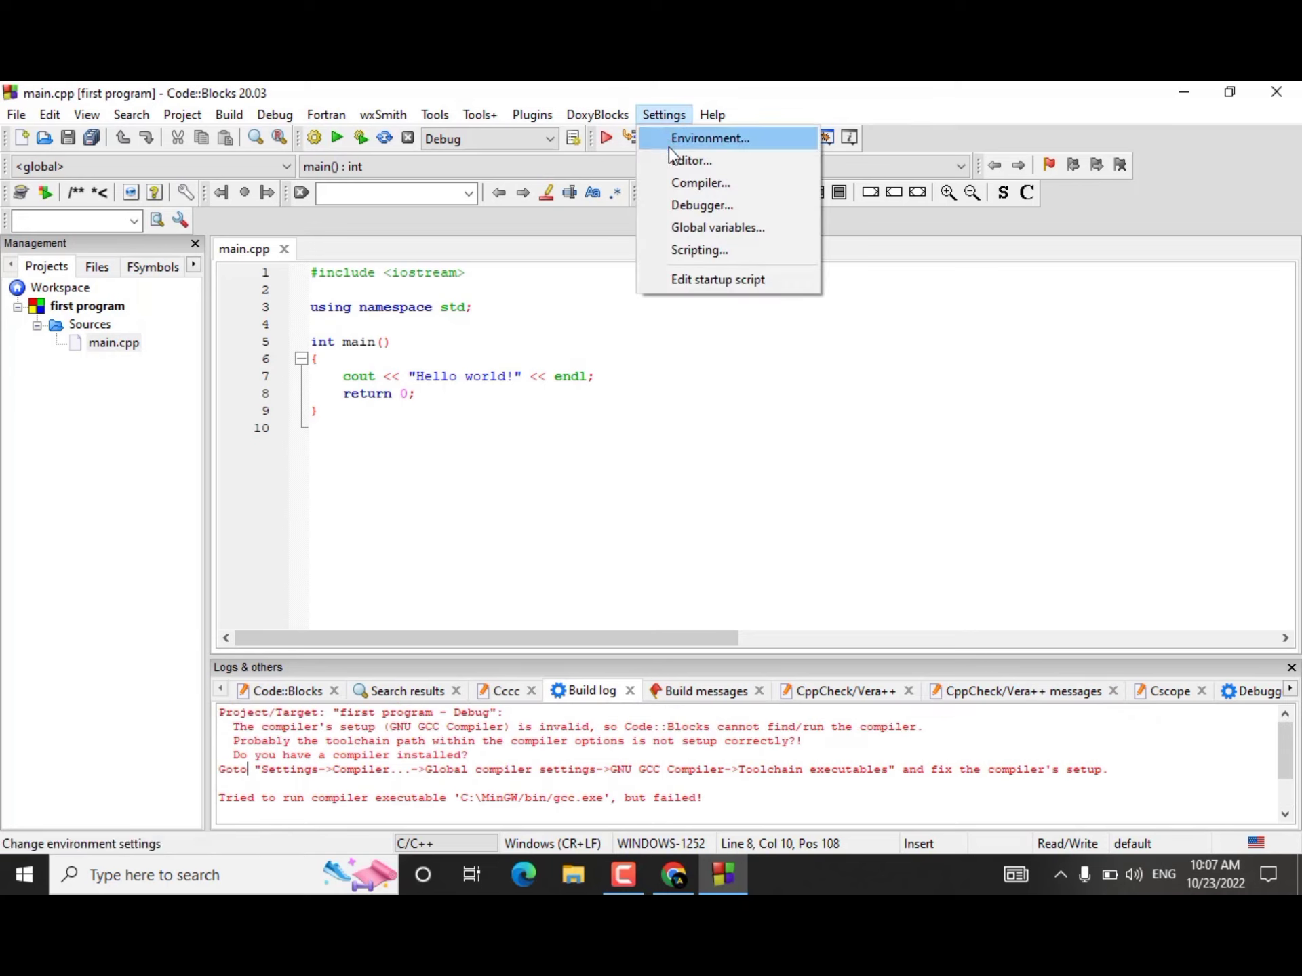
click(692, 189)
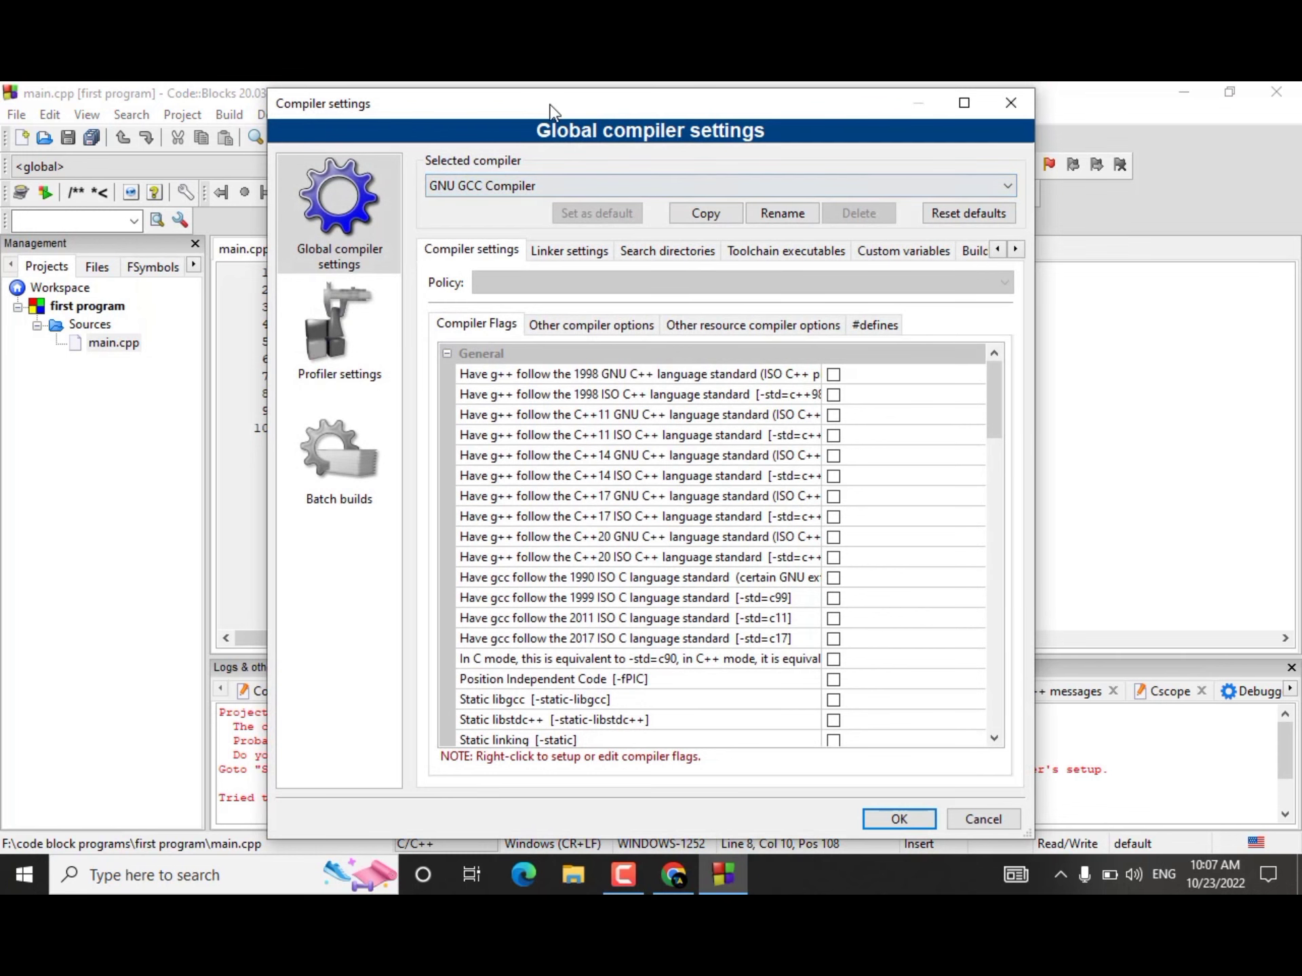
drag(551, 108, 989, 91)
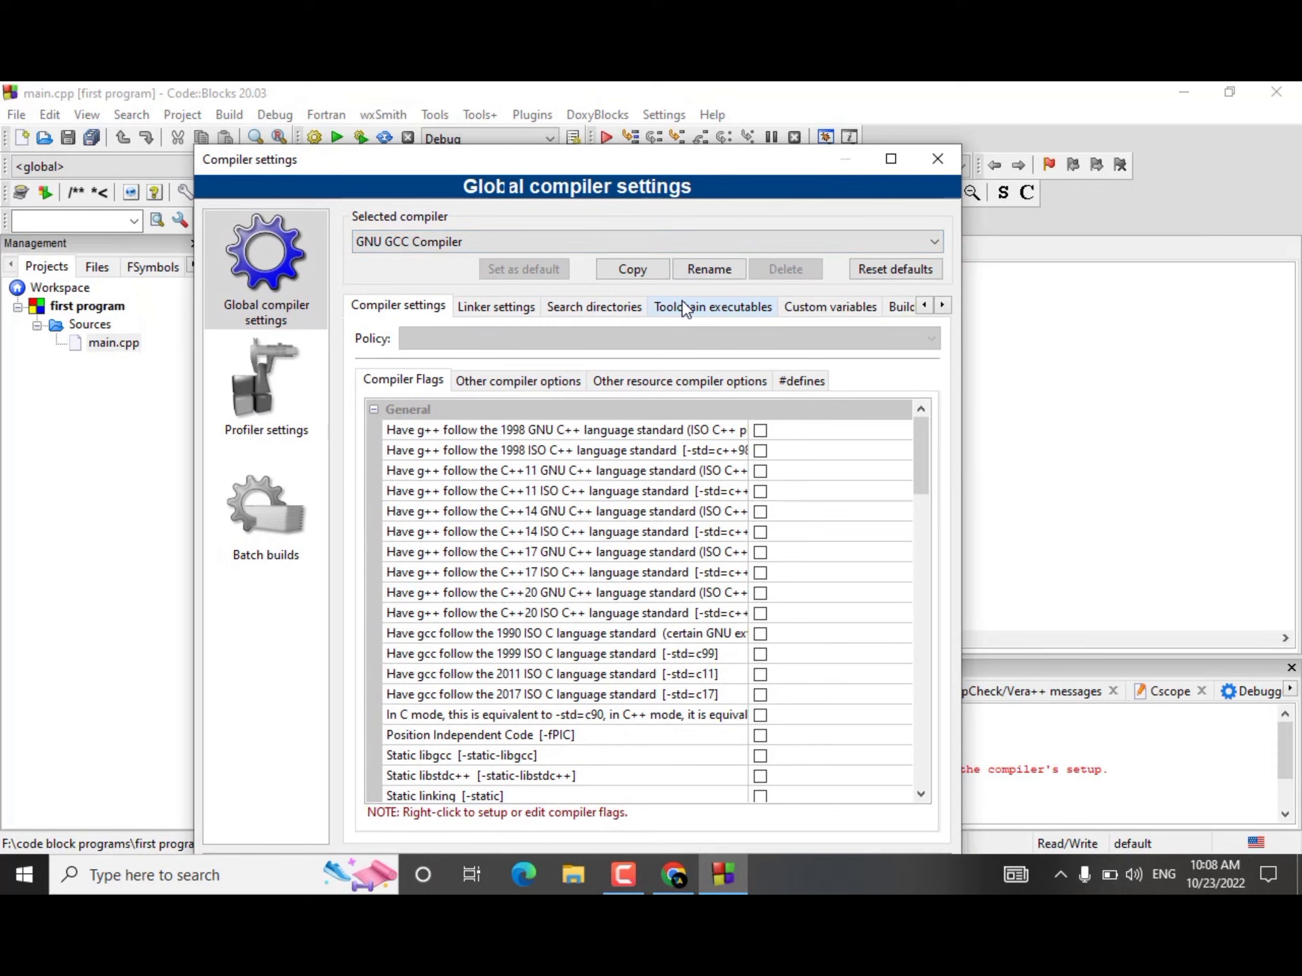
click(686, 308)
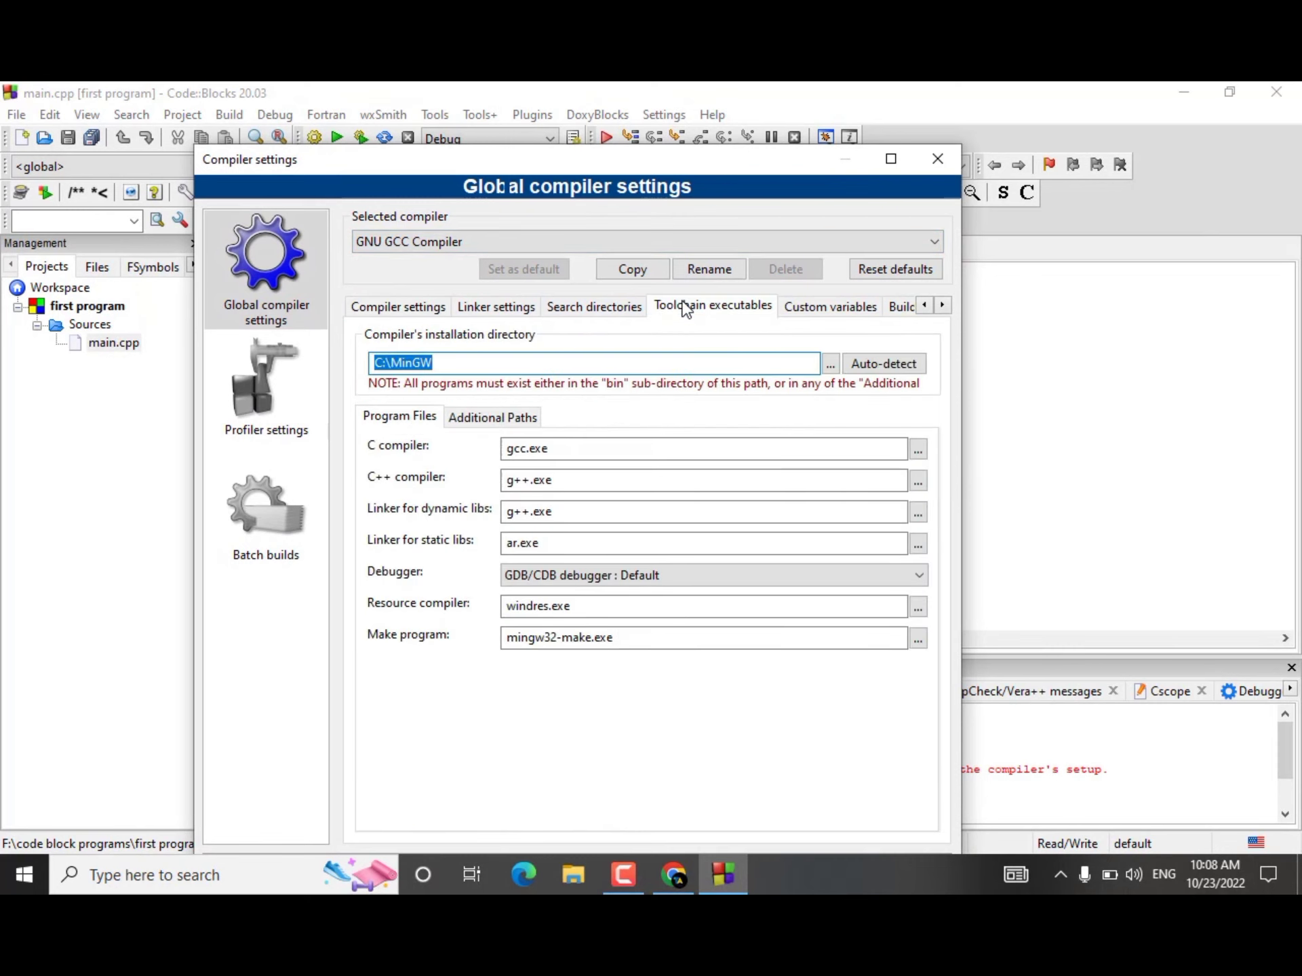
click(883, 366)
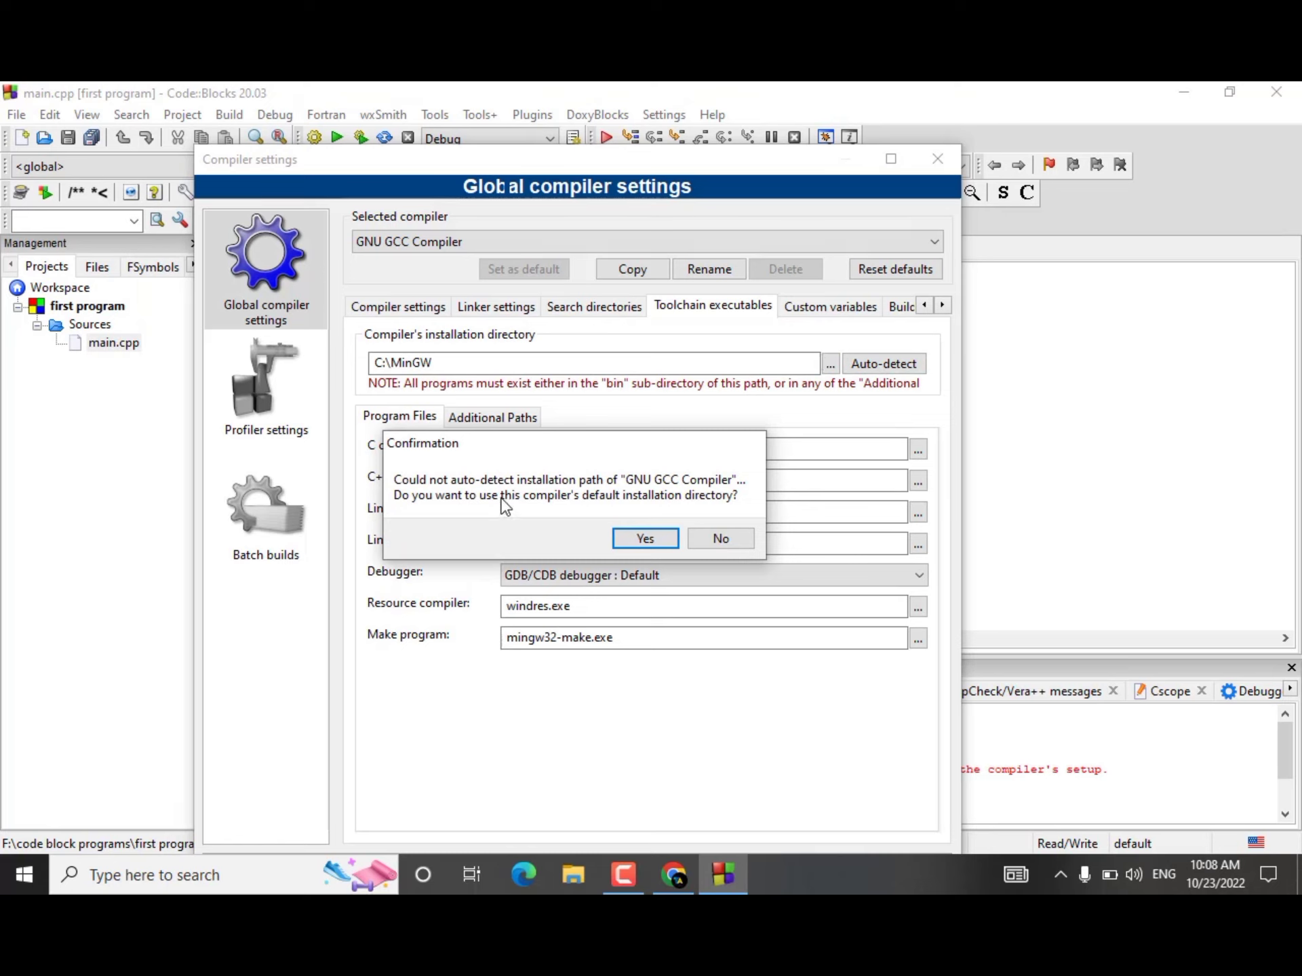
click(645, 538)
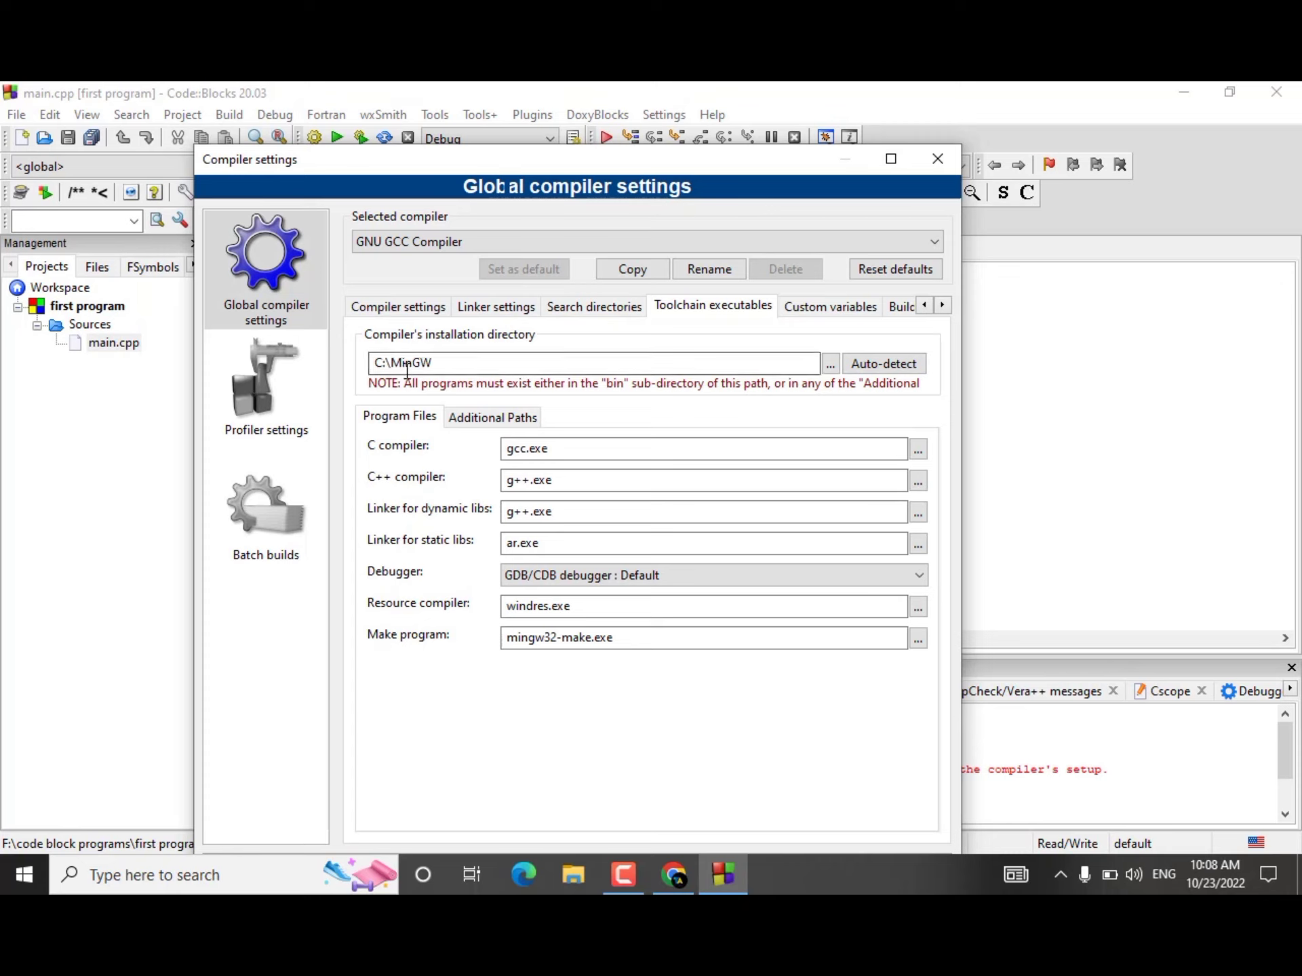
drag(439, 365, 392, 356)
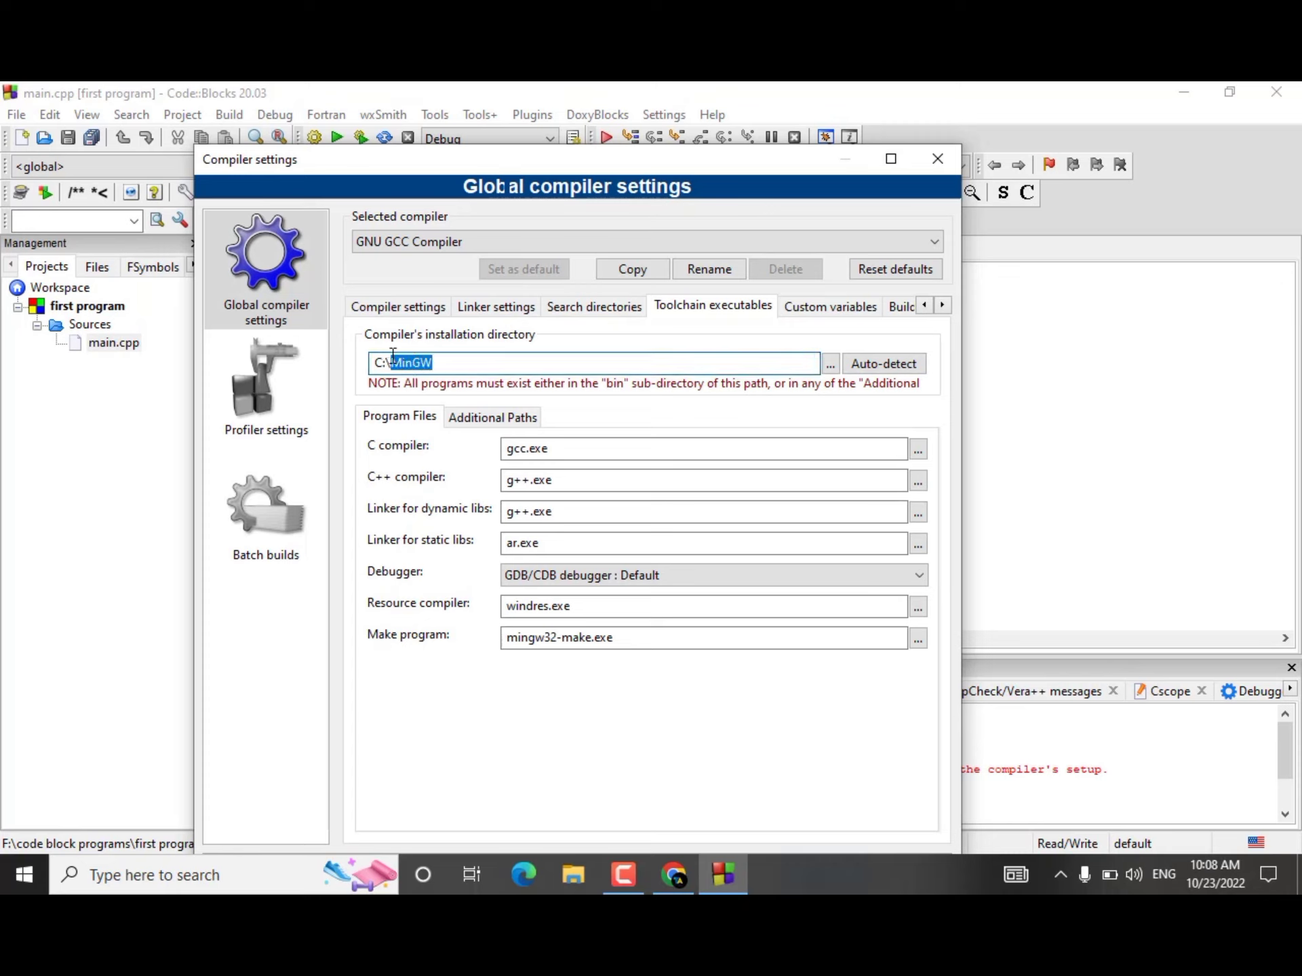
Step: Switch to Chrome and search Google for "mingw auto installer"
drag(698, 177, 1152, 893)
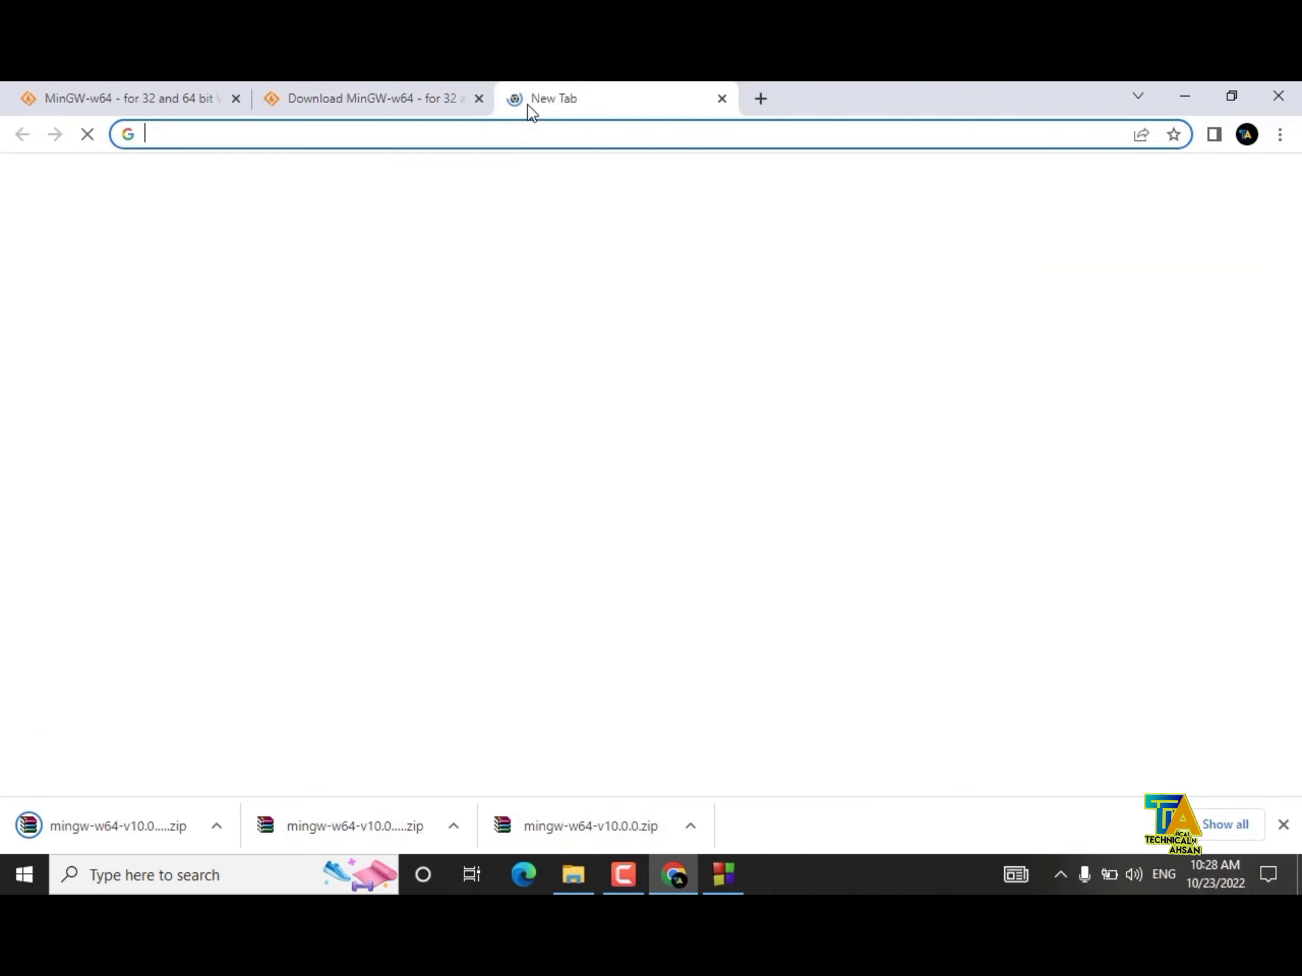
text(MING)
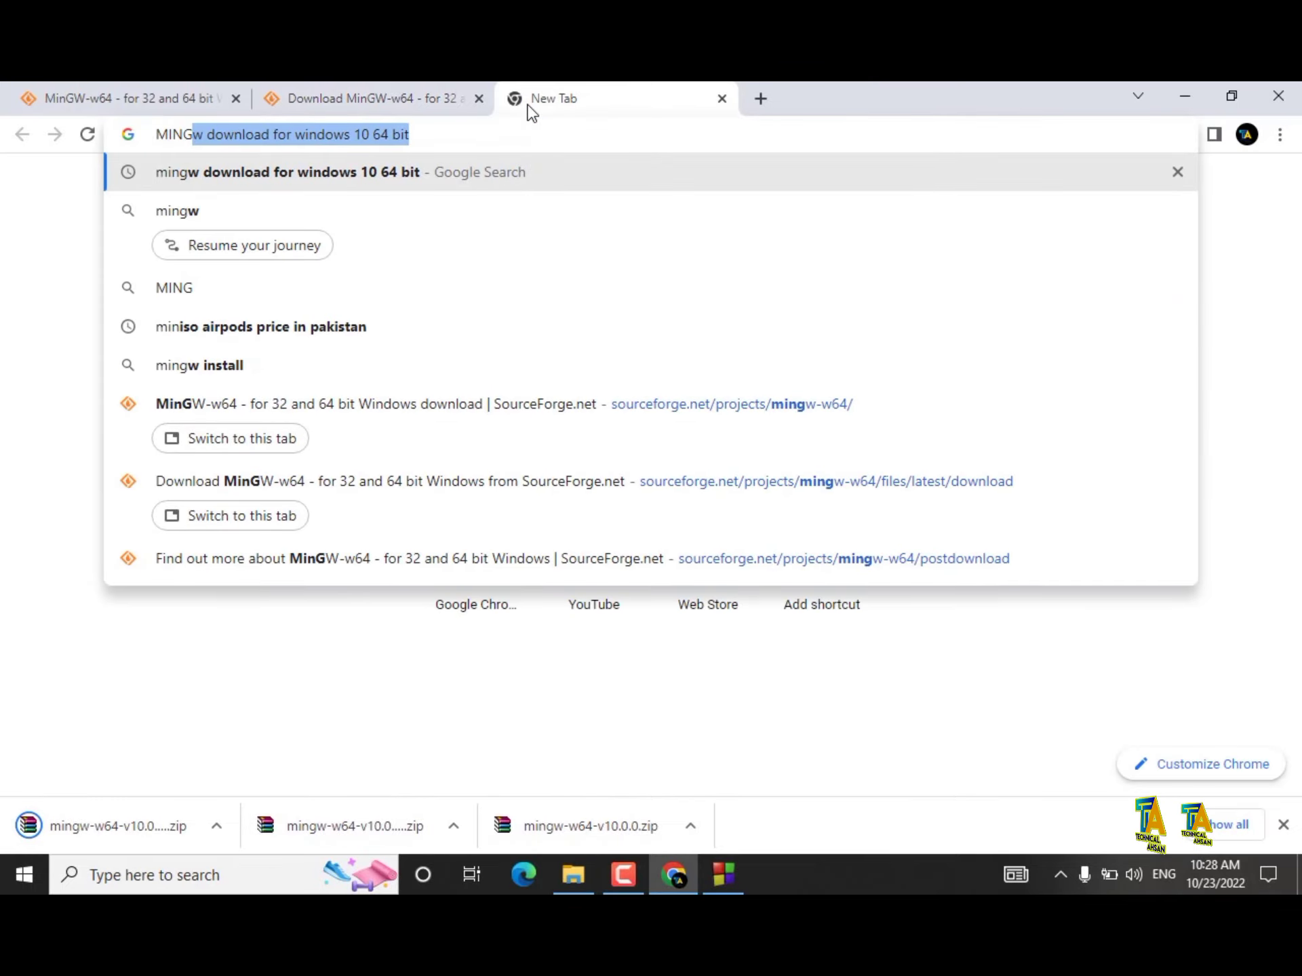
text(W AUTO IN)
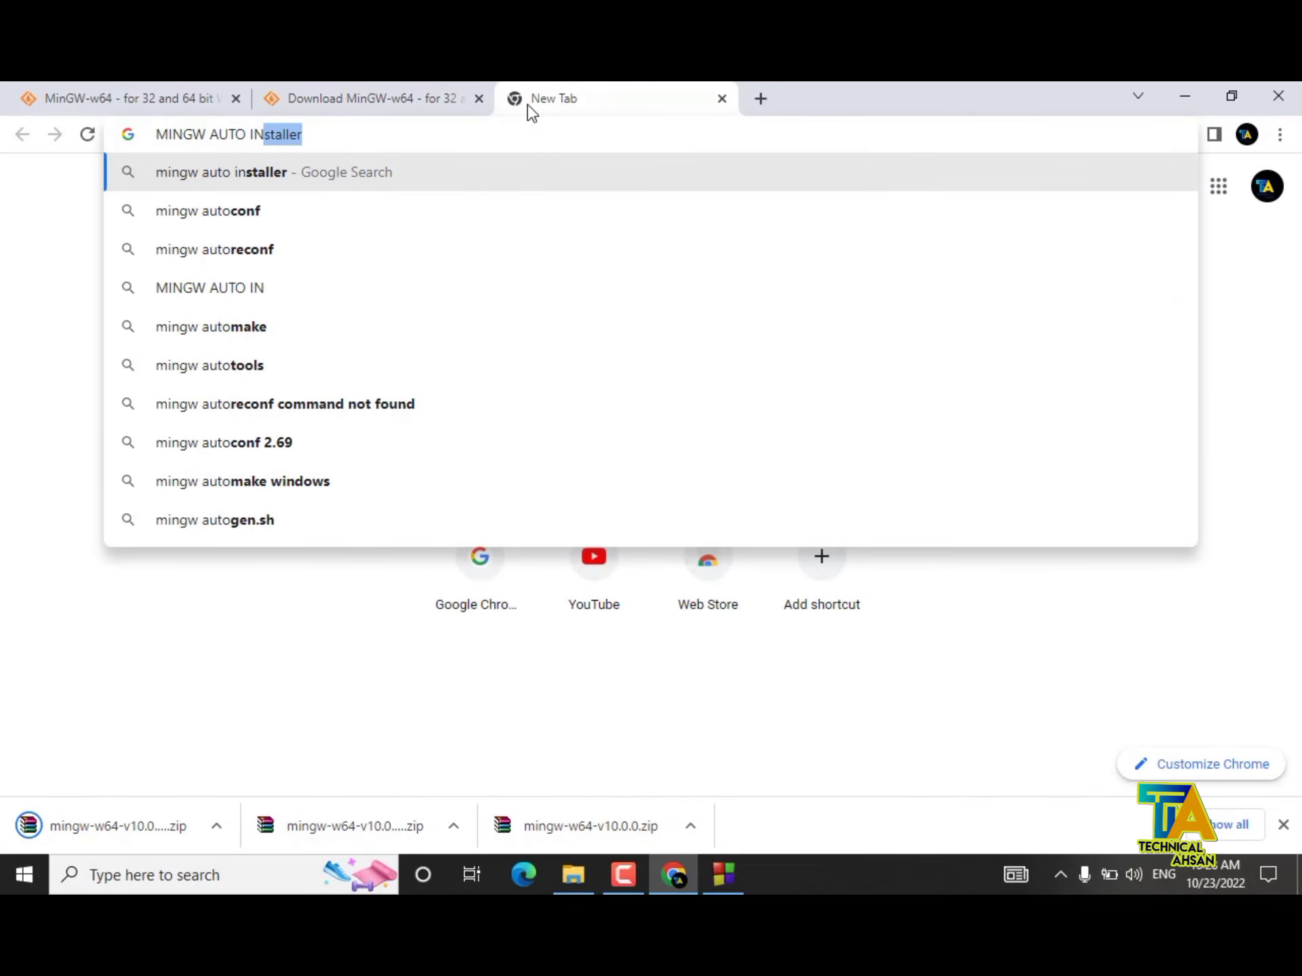
key(Return)
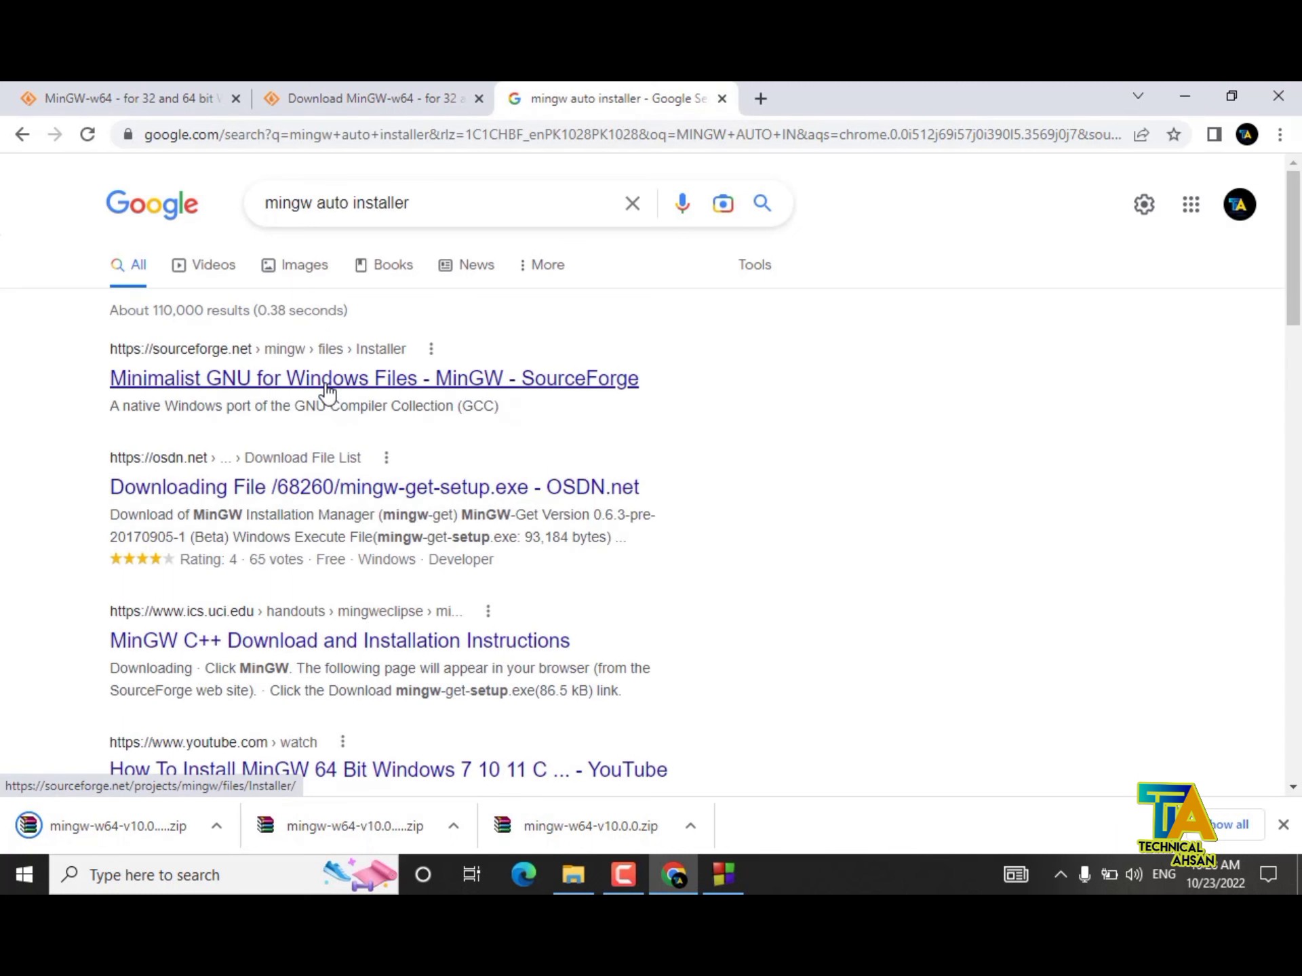
Step: Open the SourceForge Minimalist GNU for Windows files page and download the latest mingw-get-setup.exe
click(383, 380)
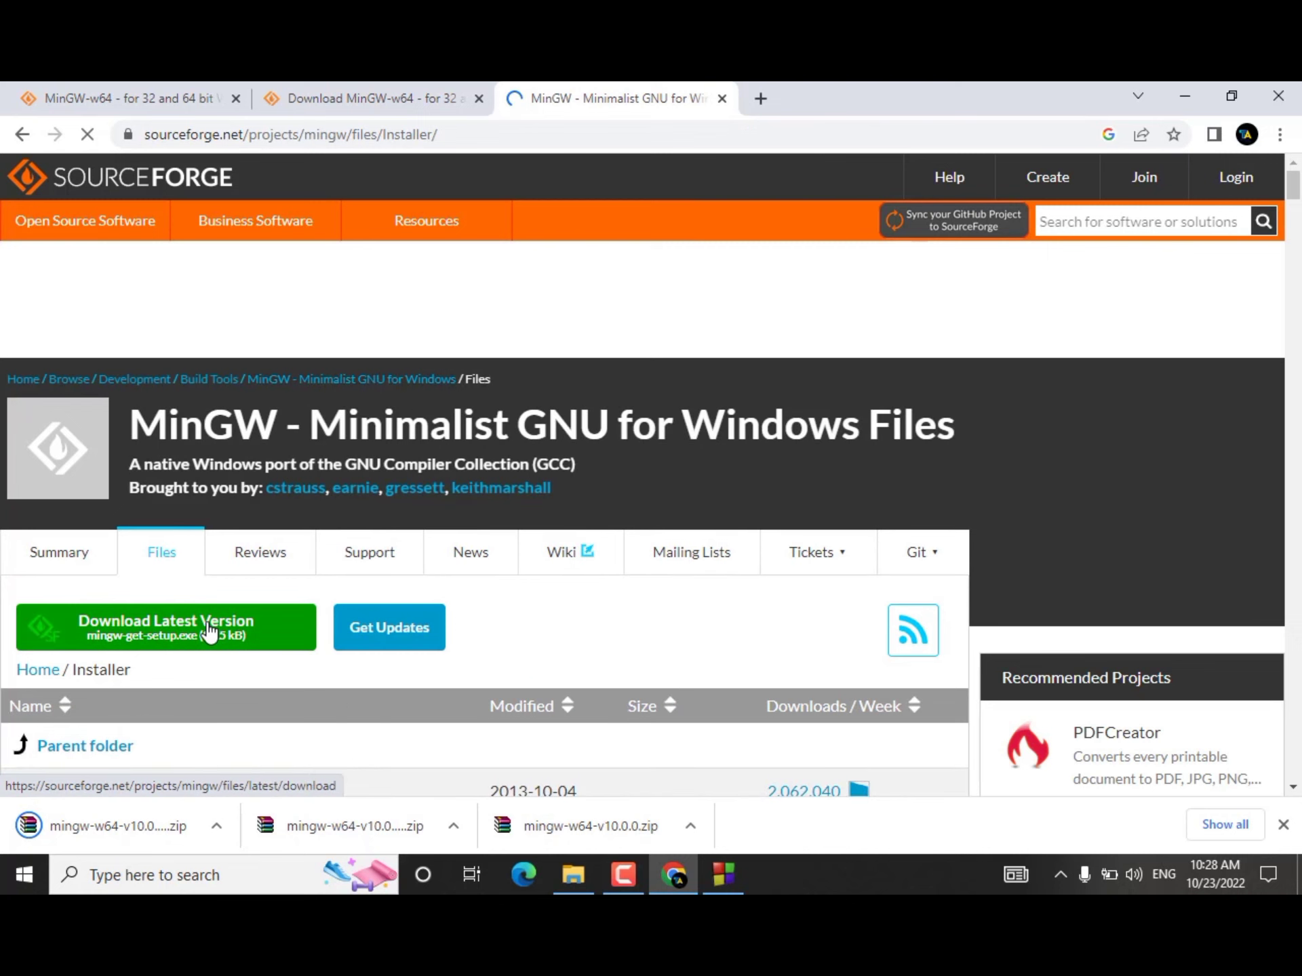
click(210, 632)
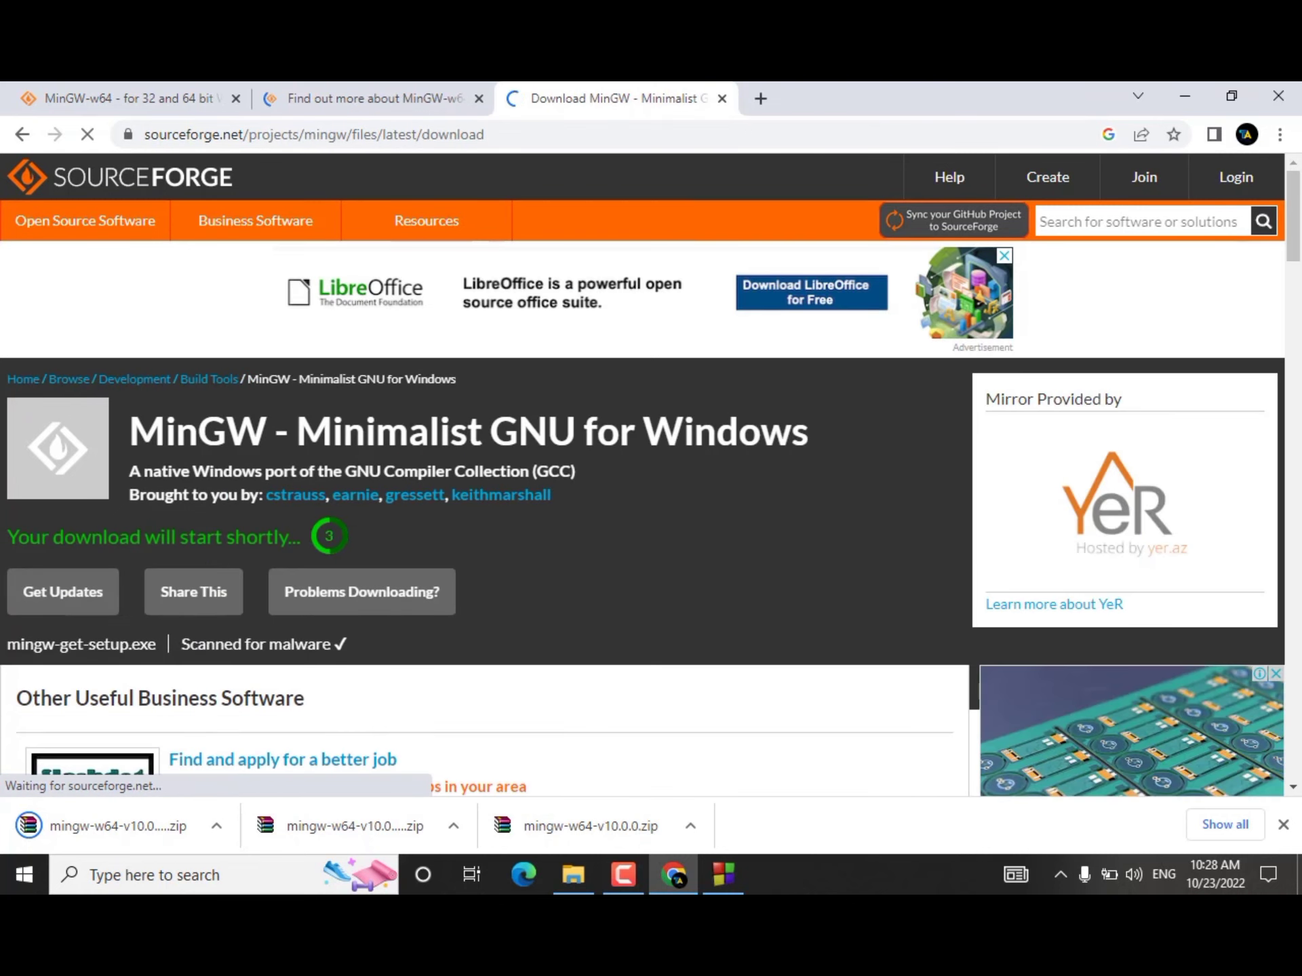
scroll(1254, 262, down, 2)
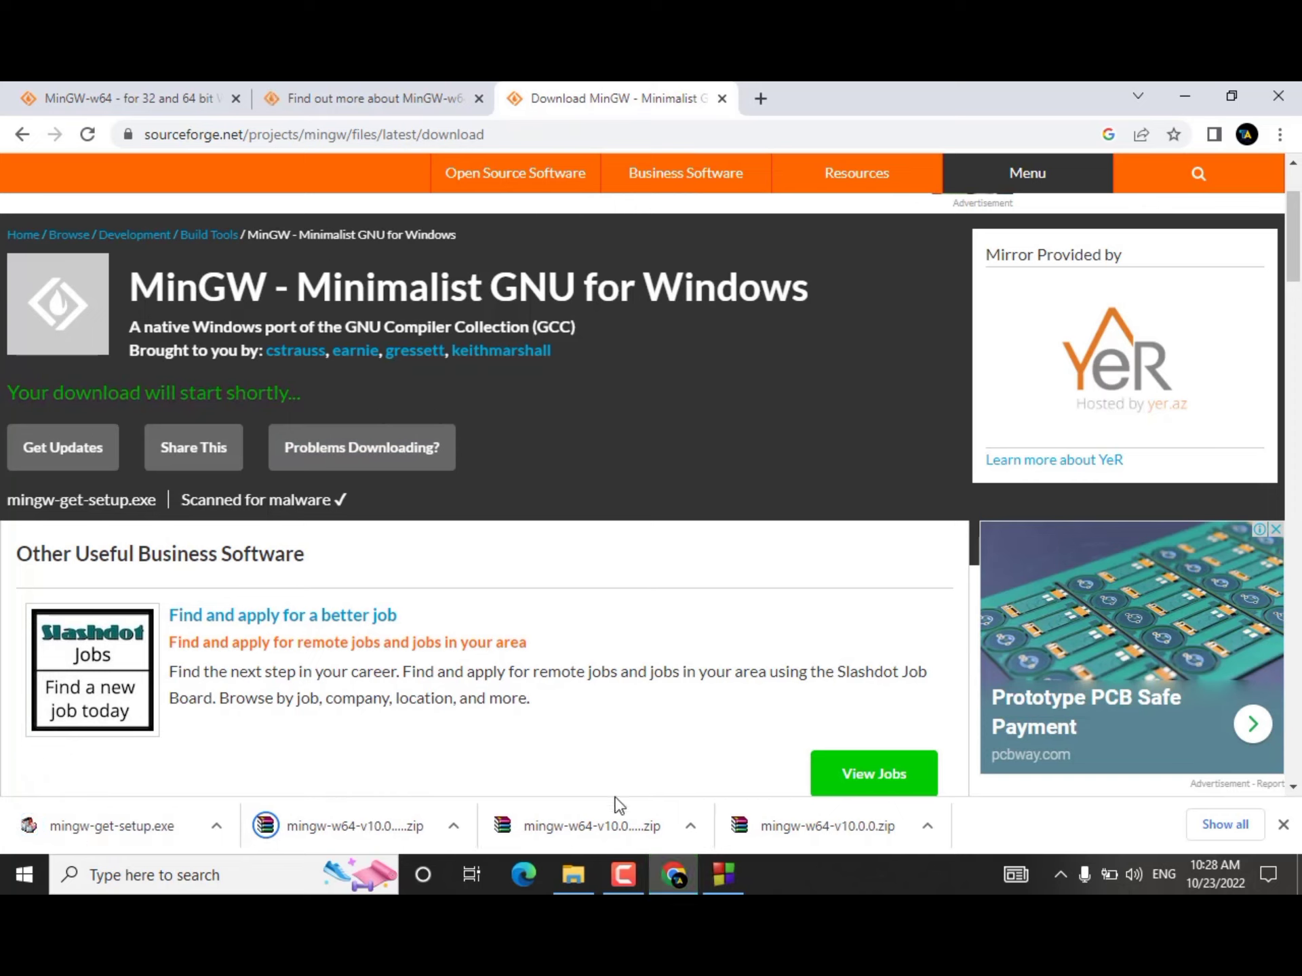
Step: Run the downloaded mingw-get-setup.exe and install the MinGW Installation Manager in C:\MinGW with the default preferences
click(147, 828)
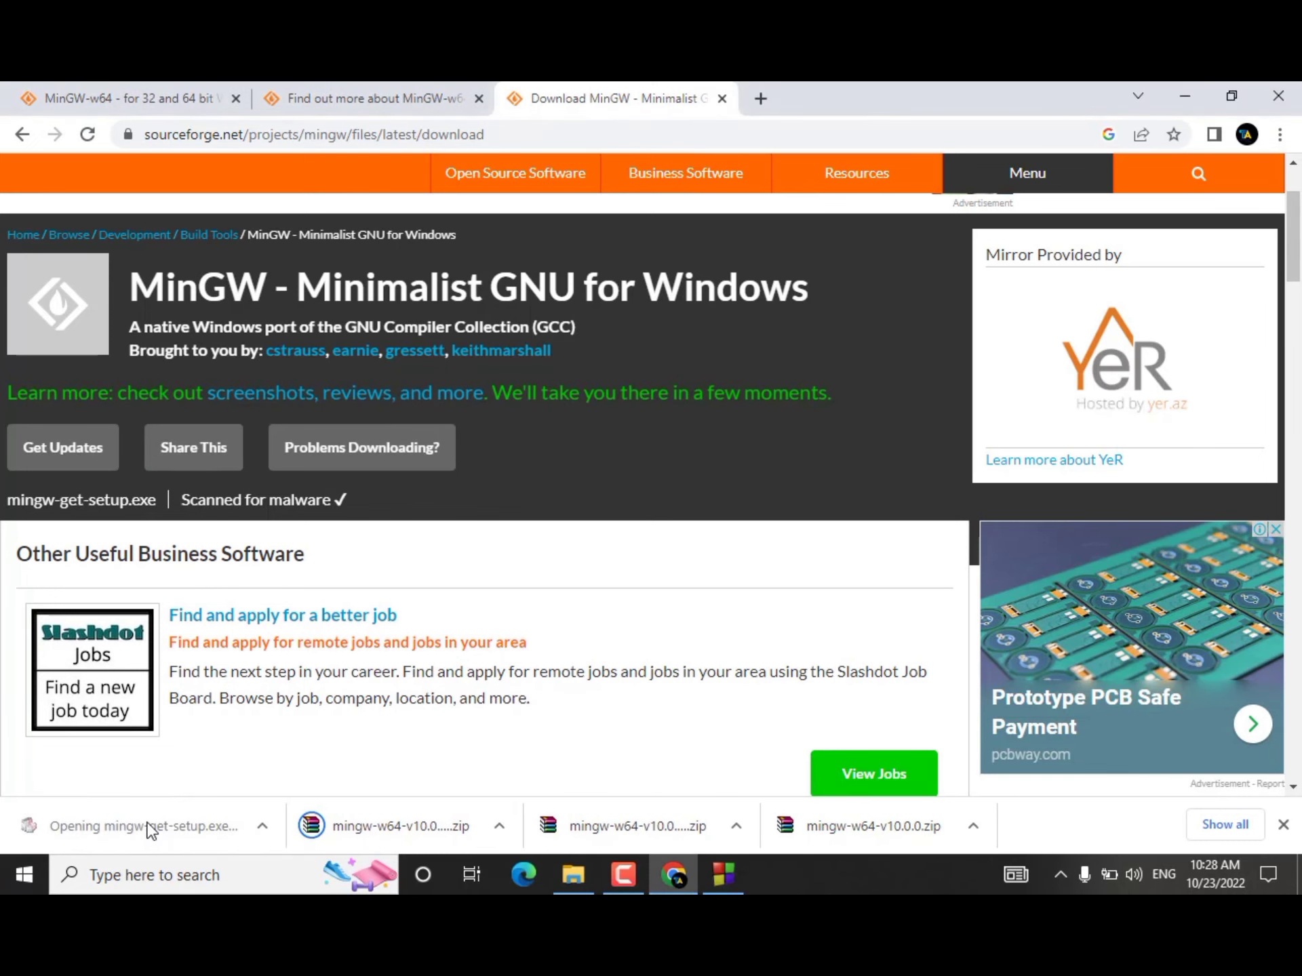
click(739, 688)
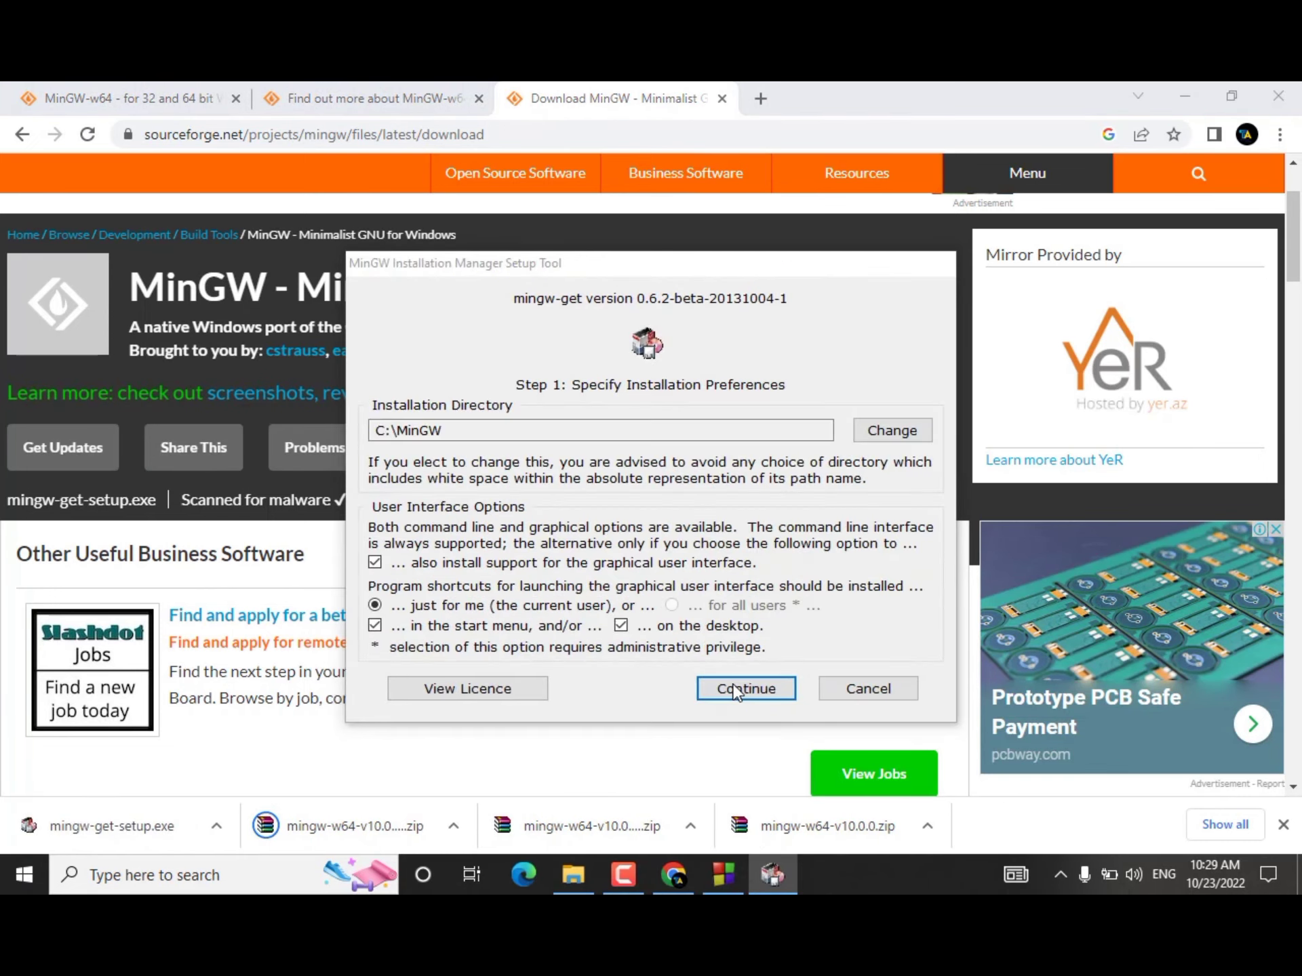
click(736, 689)
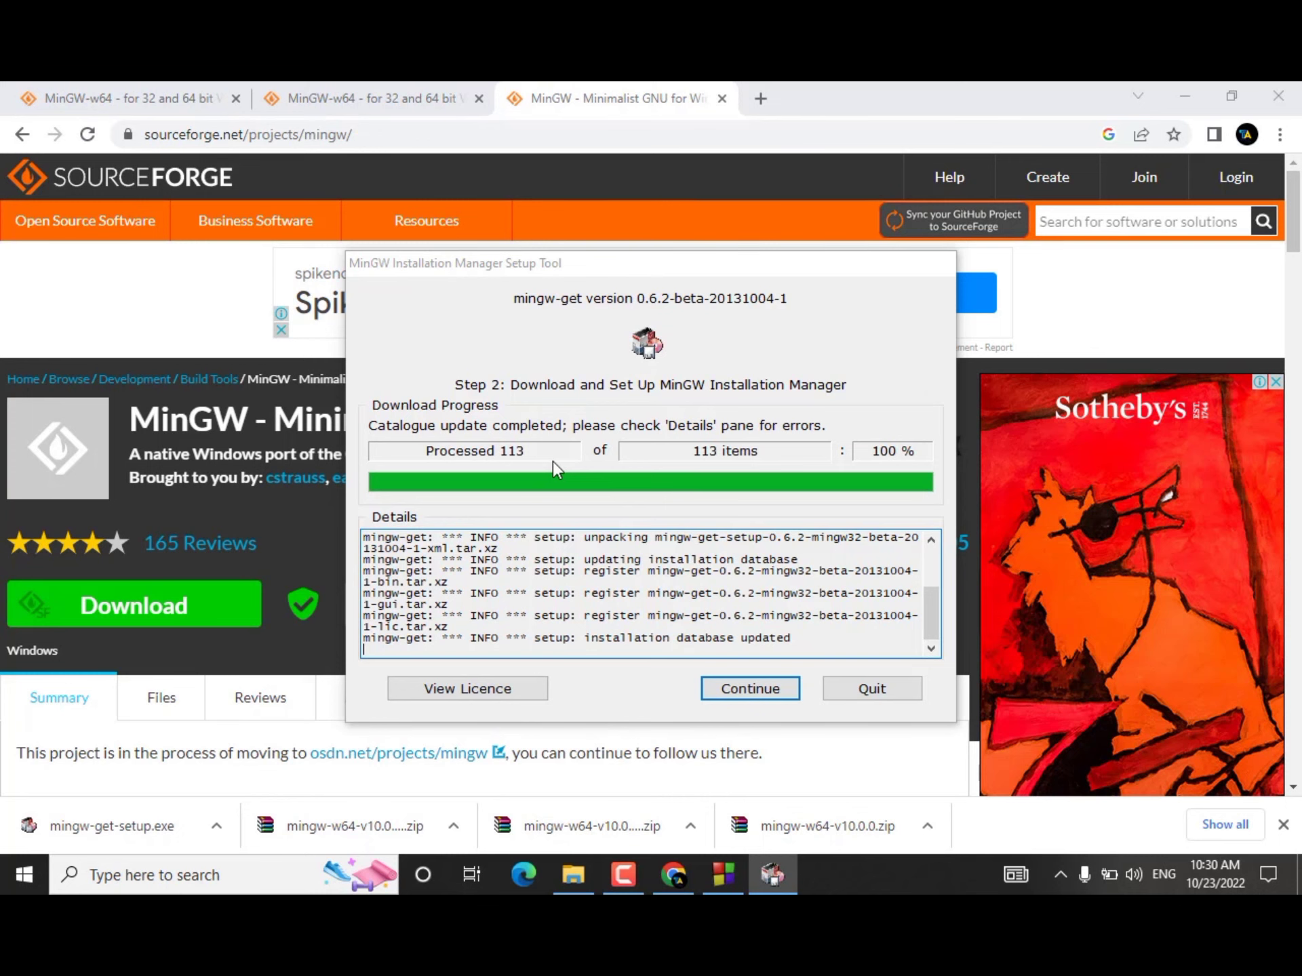
click(759, 693)
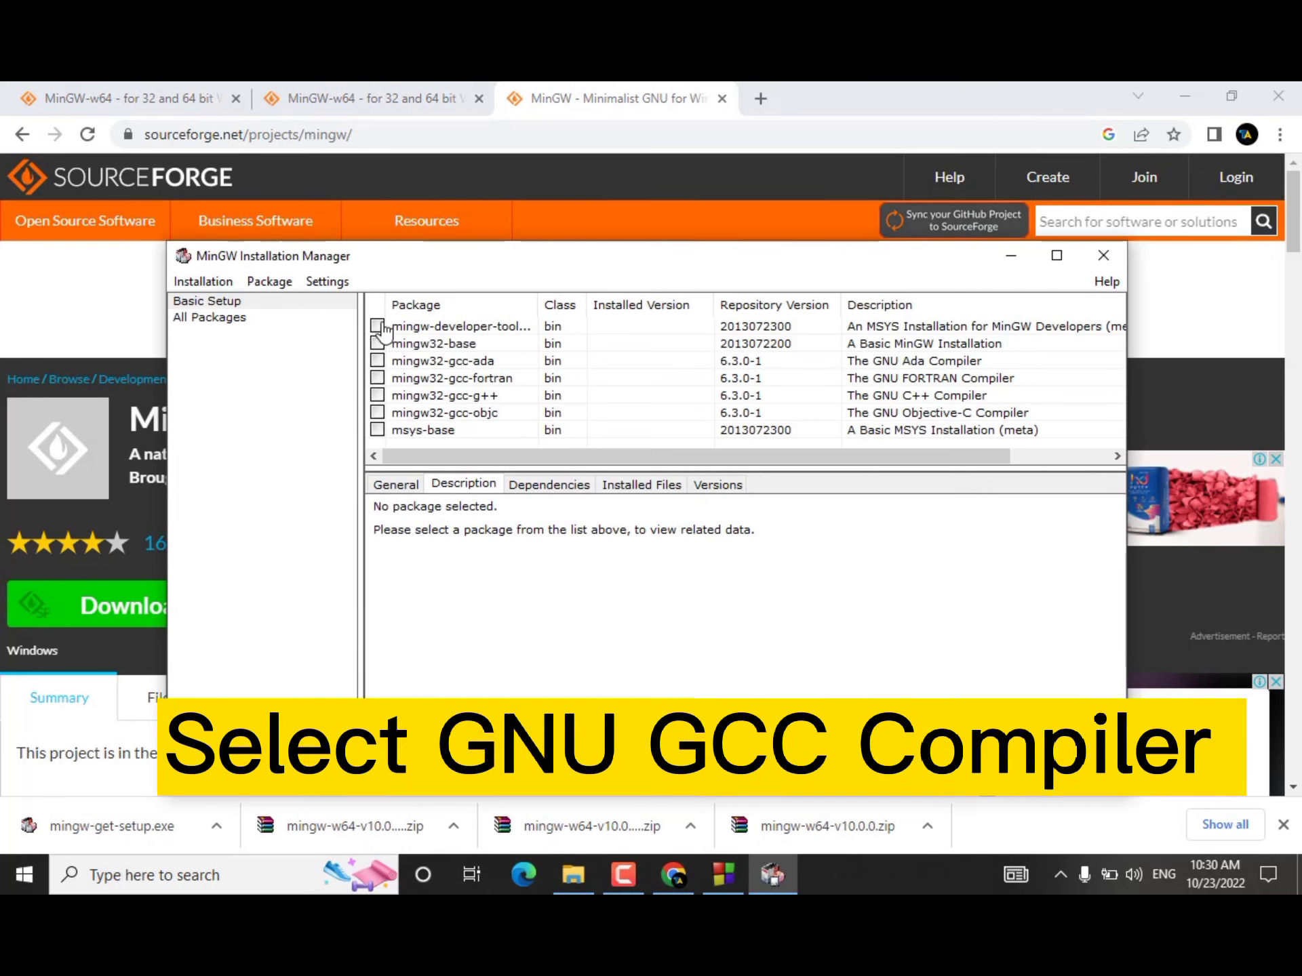
Step: Mark the mingw32-gcc-g++ and mingw-developer-toolkit packages for installation
click(379, 398)
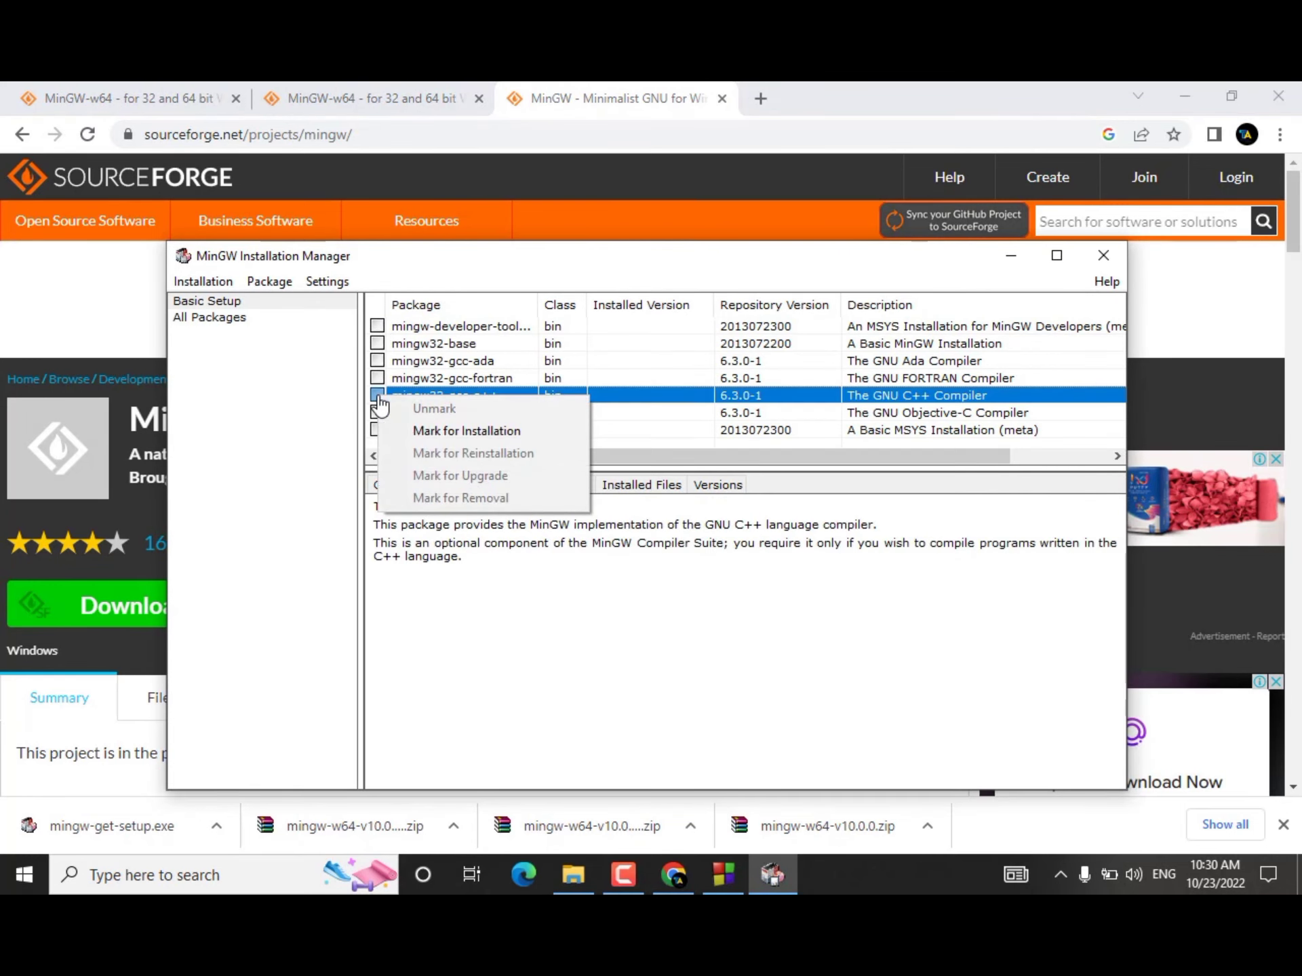
click(436, 431)
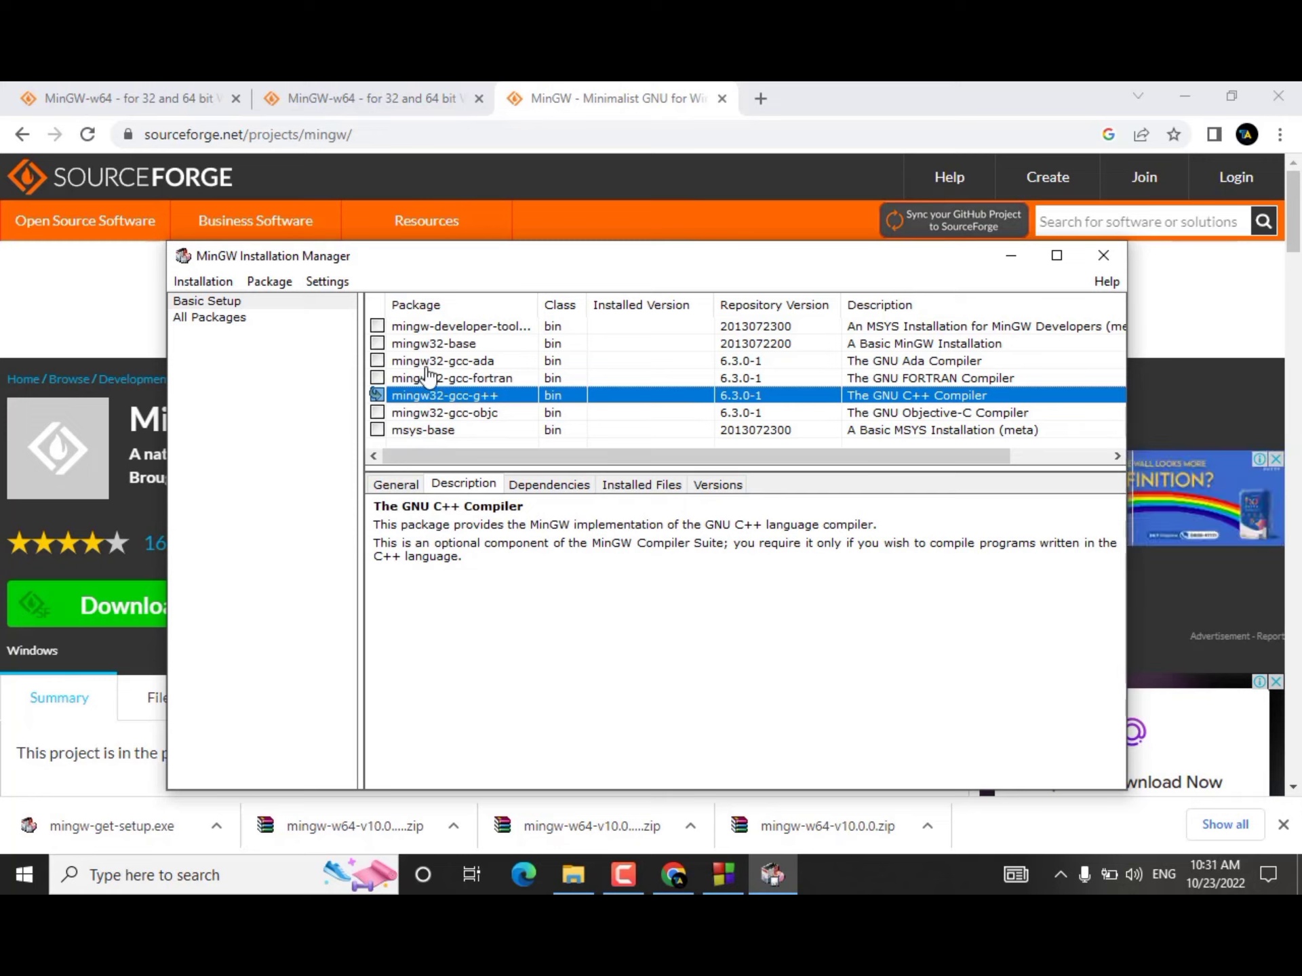
click(393, 328)
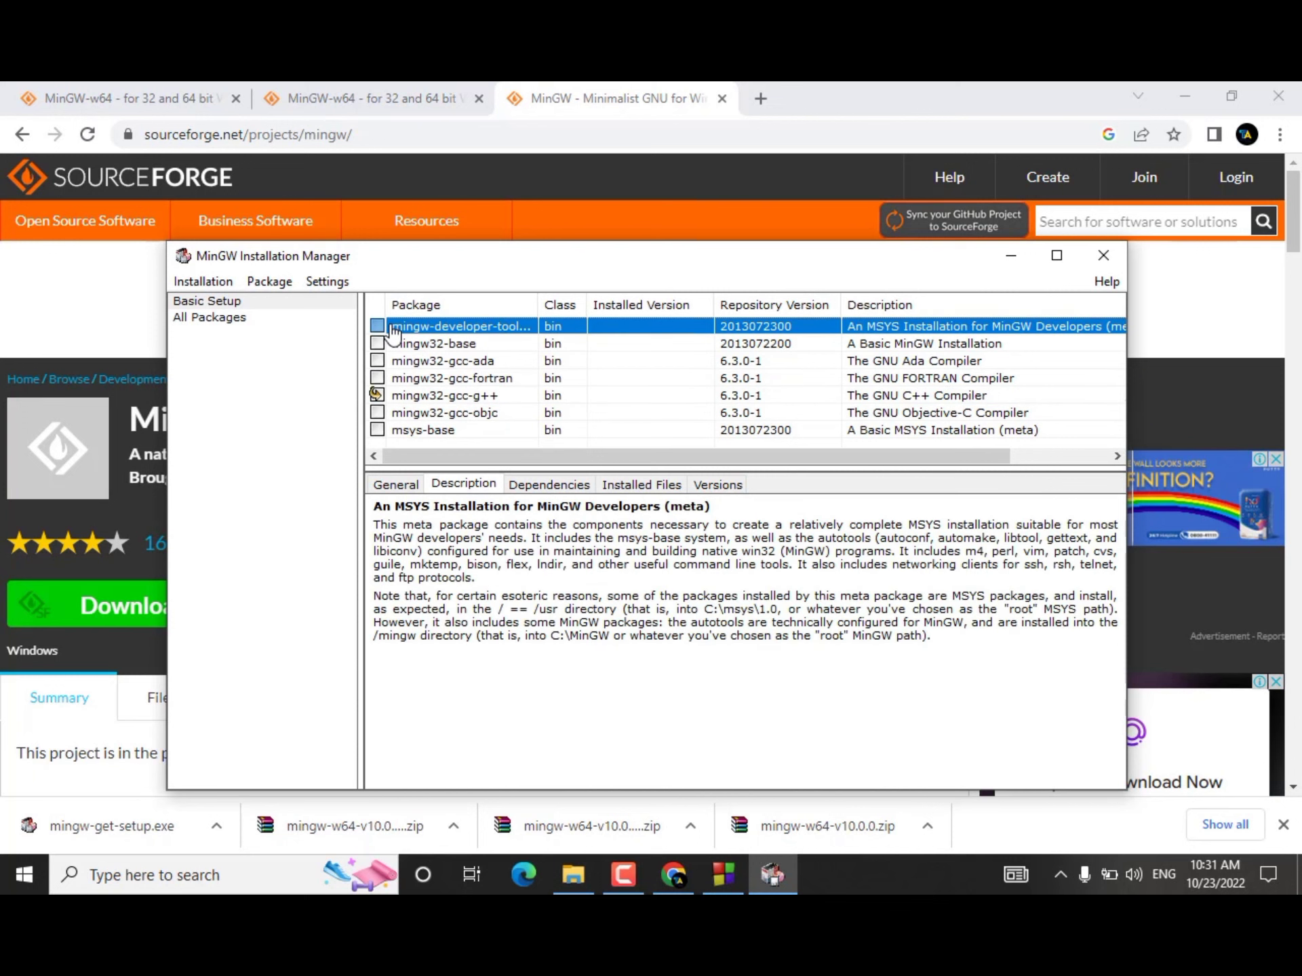
click(377, 328)
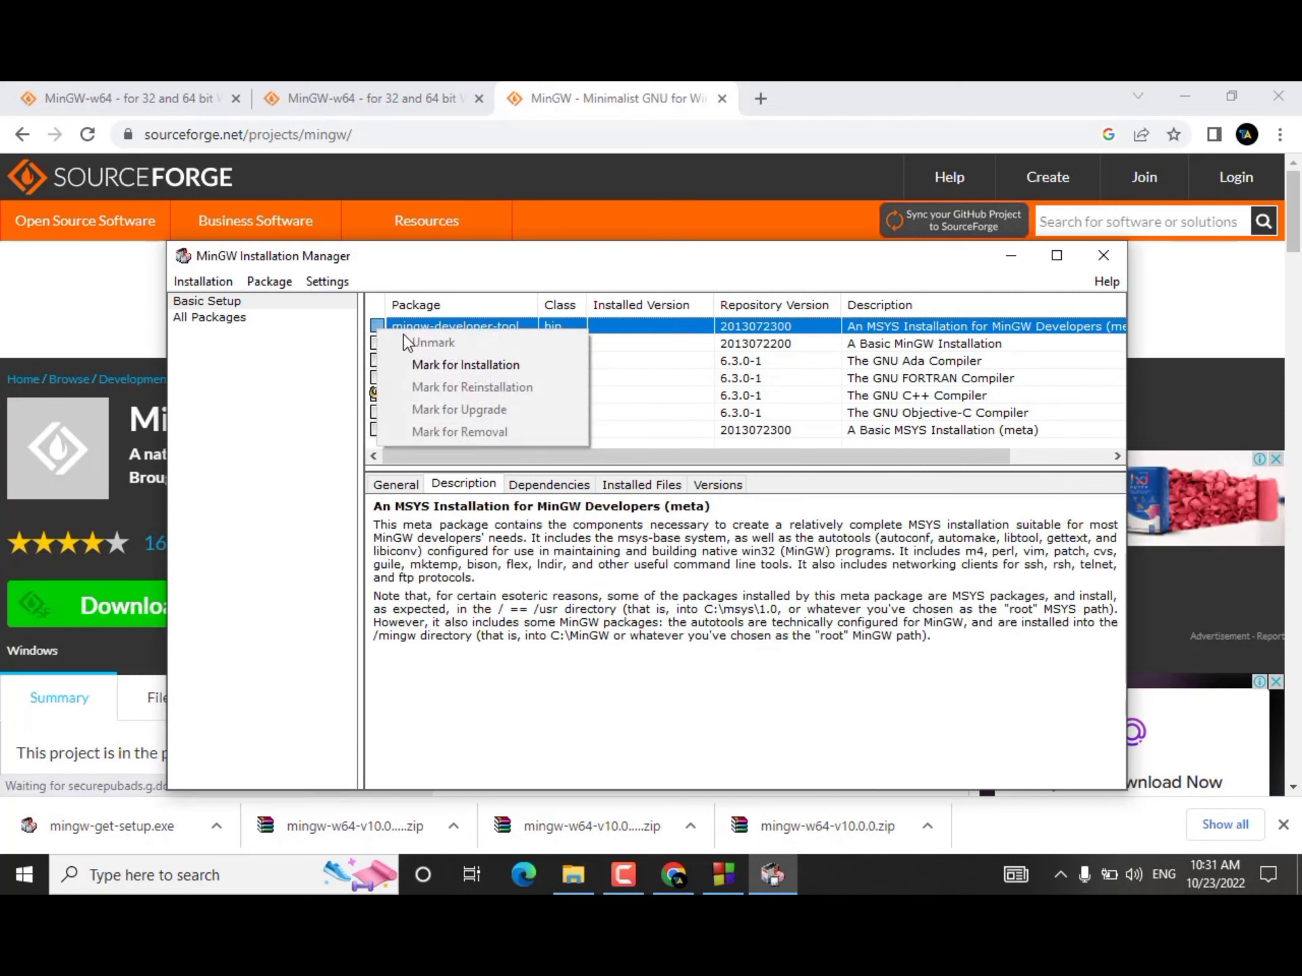
click(448, 365)
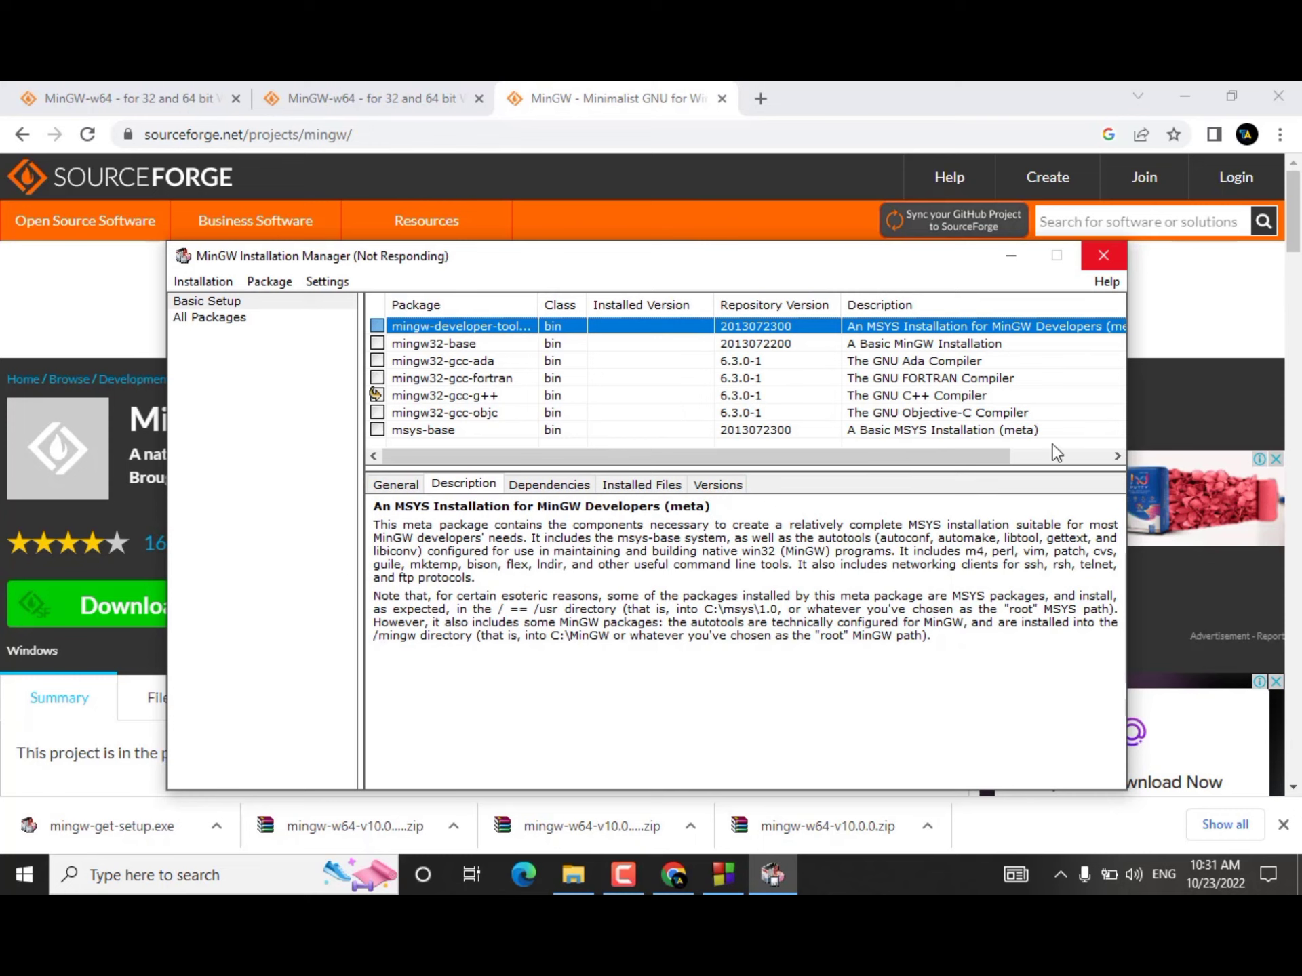
drag(904, 457, 1002, 459)
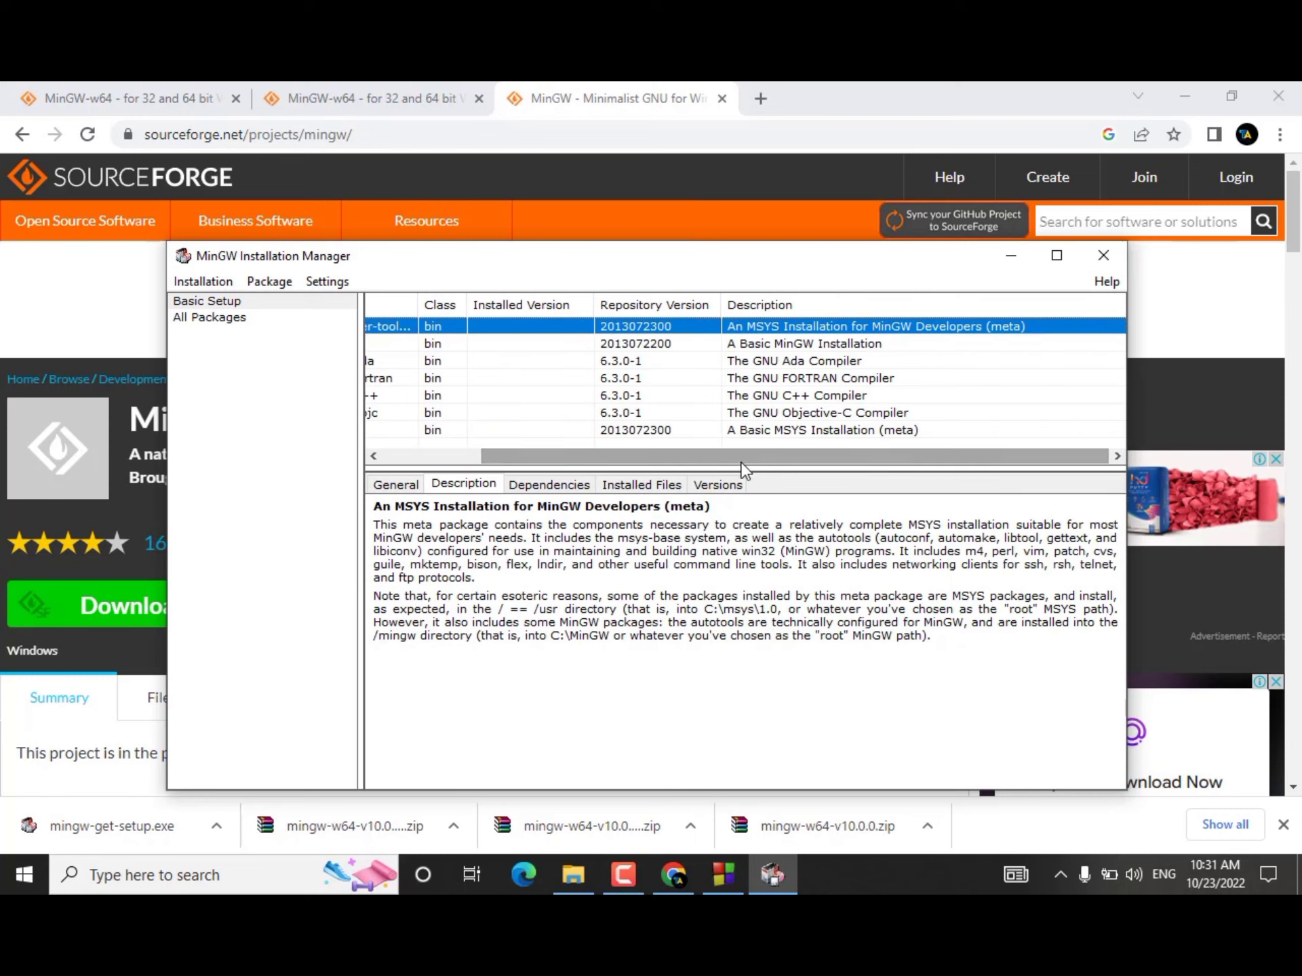
drag(738, 457, 550, 455)
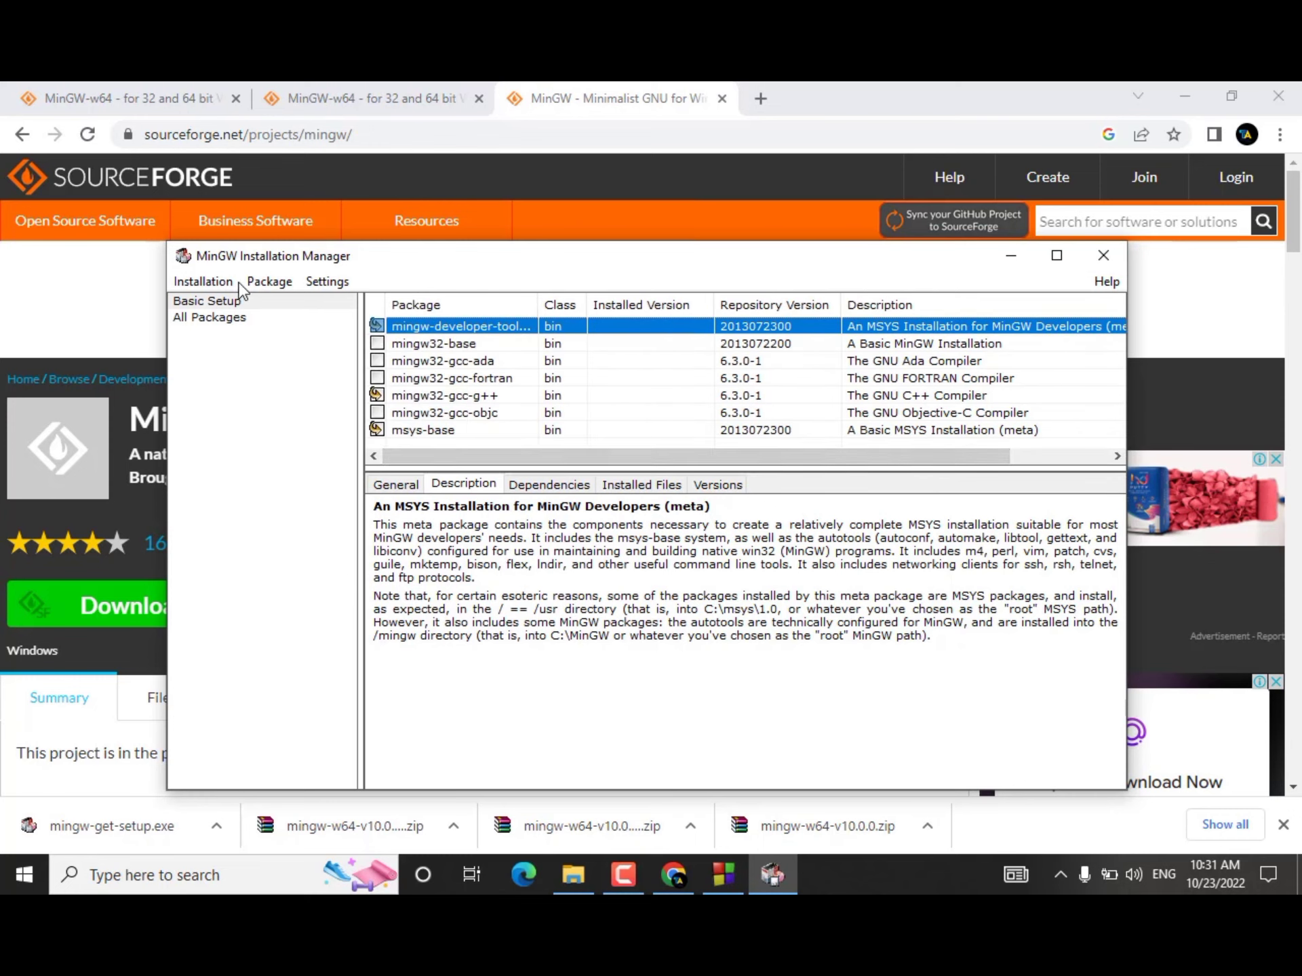
Step: Apply the pending changes to install the marked MinGW packages
click(205, 282)
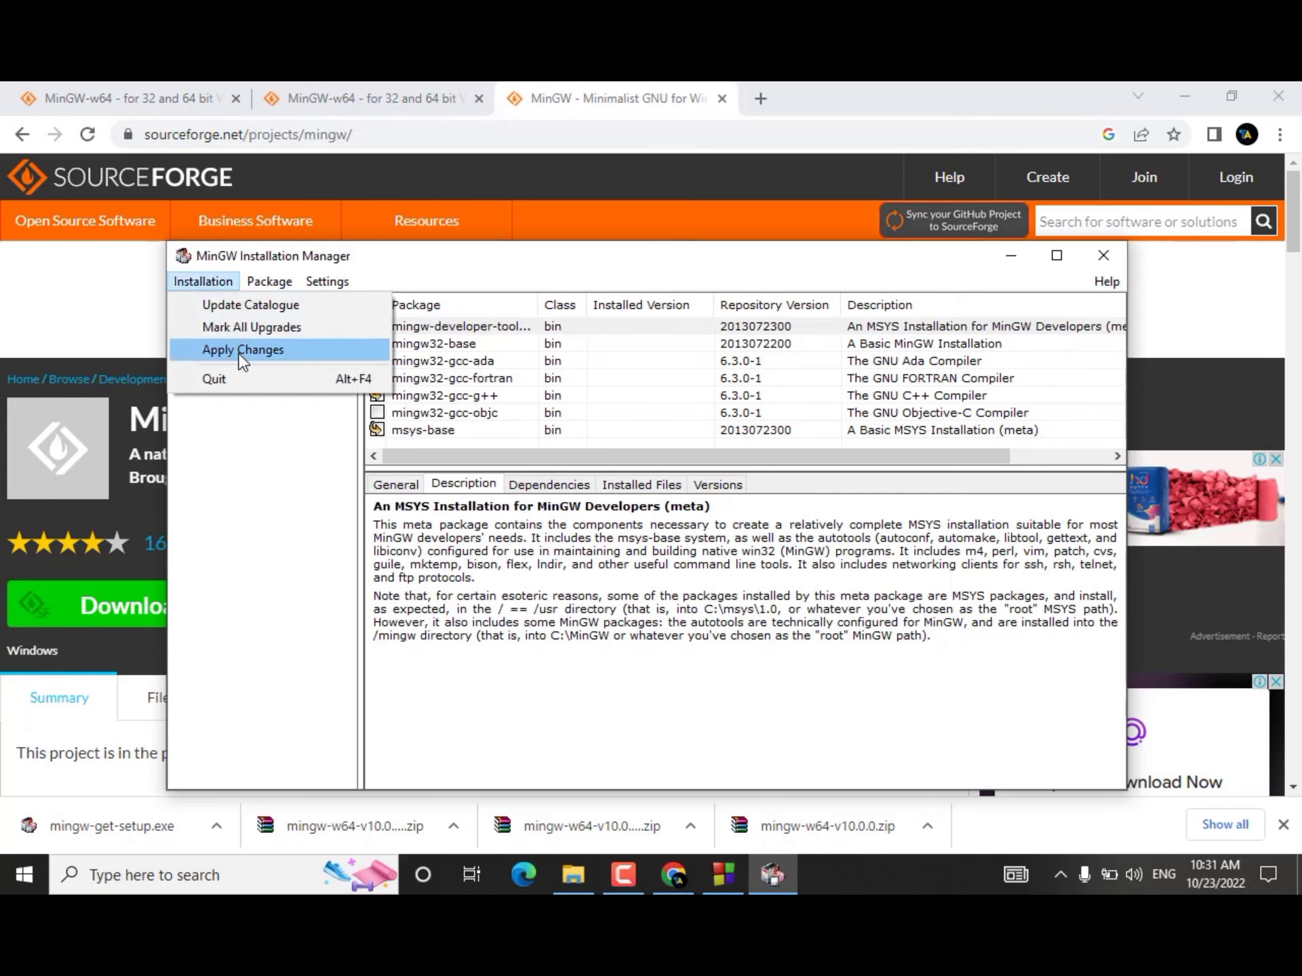
mouse_move(267, 283)
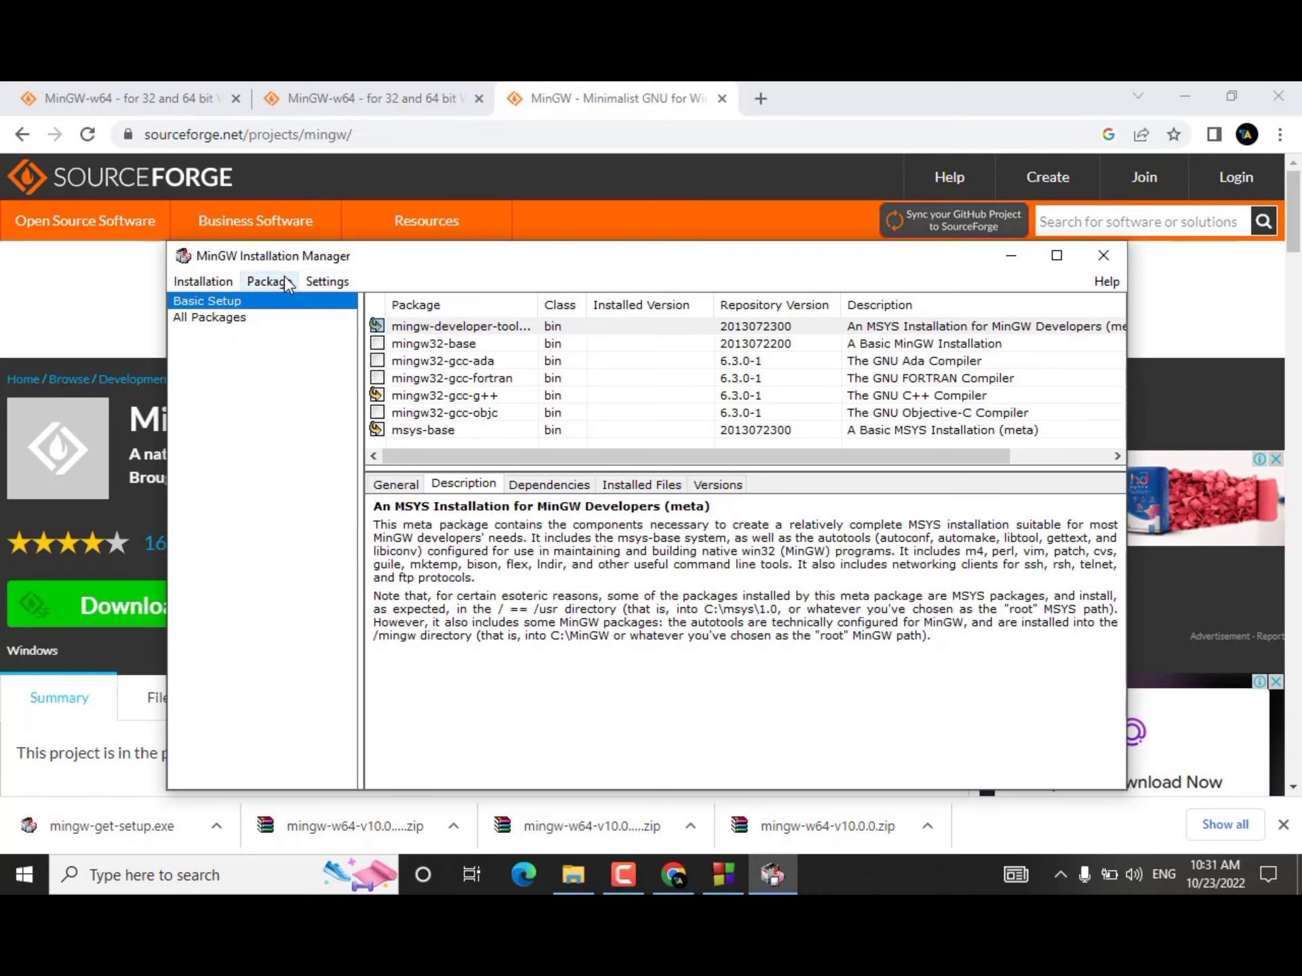
mouse_move(216, 286)
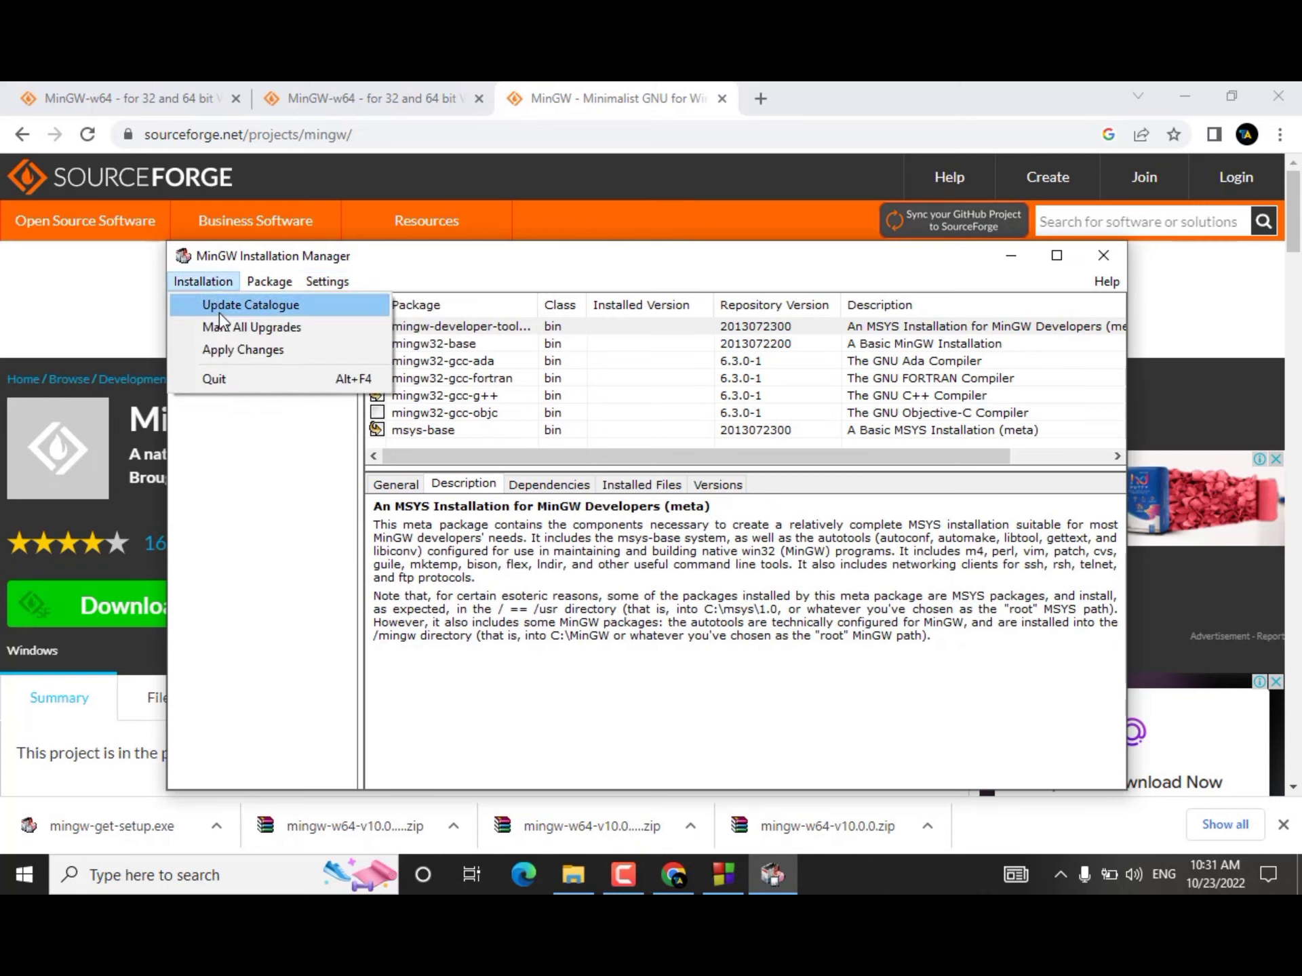
click(241, 361)
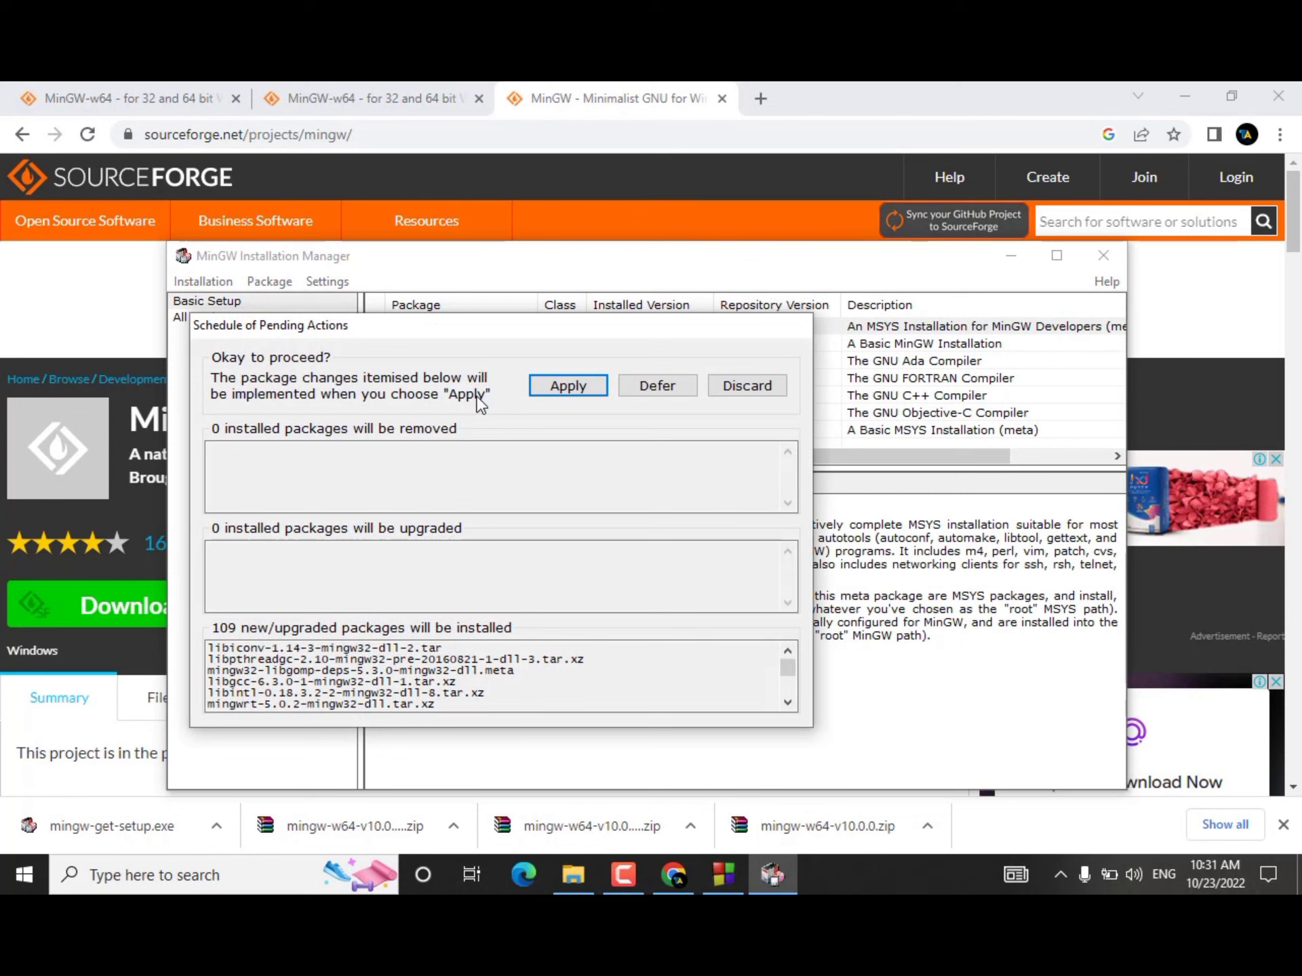
click(559, 387)
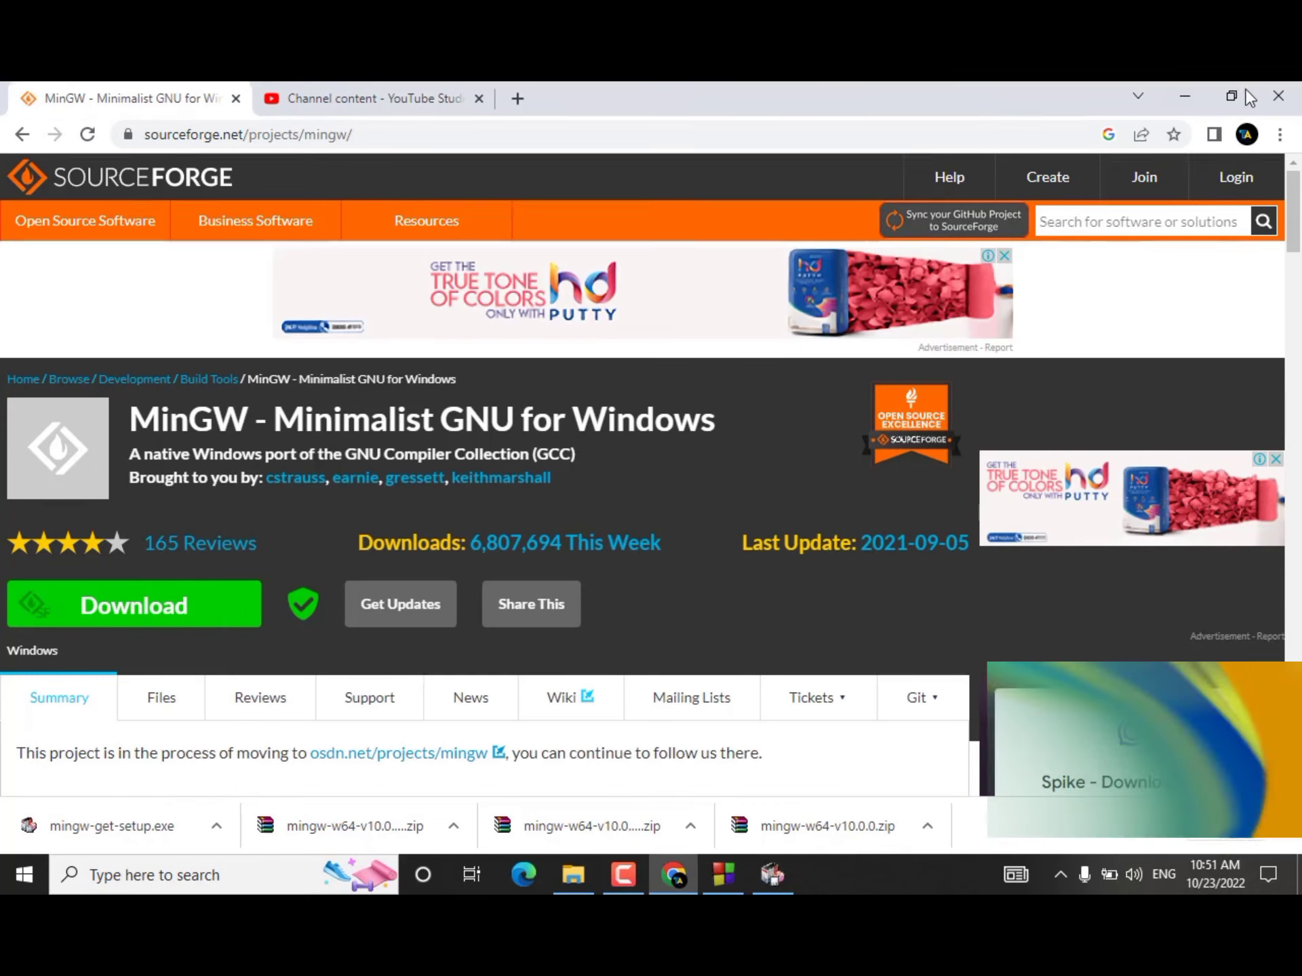
Step: Clear Chrome, Code::Blocks and the other open window from behind the package installation progress dialog
click(1185, 96)
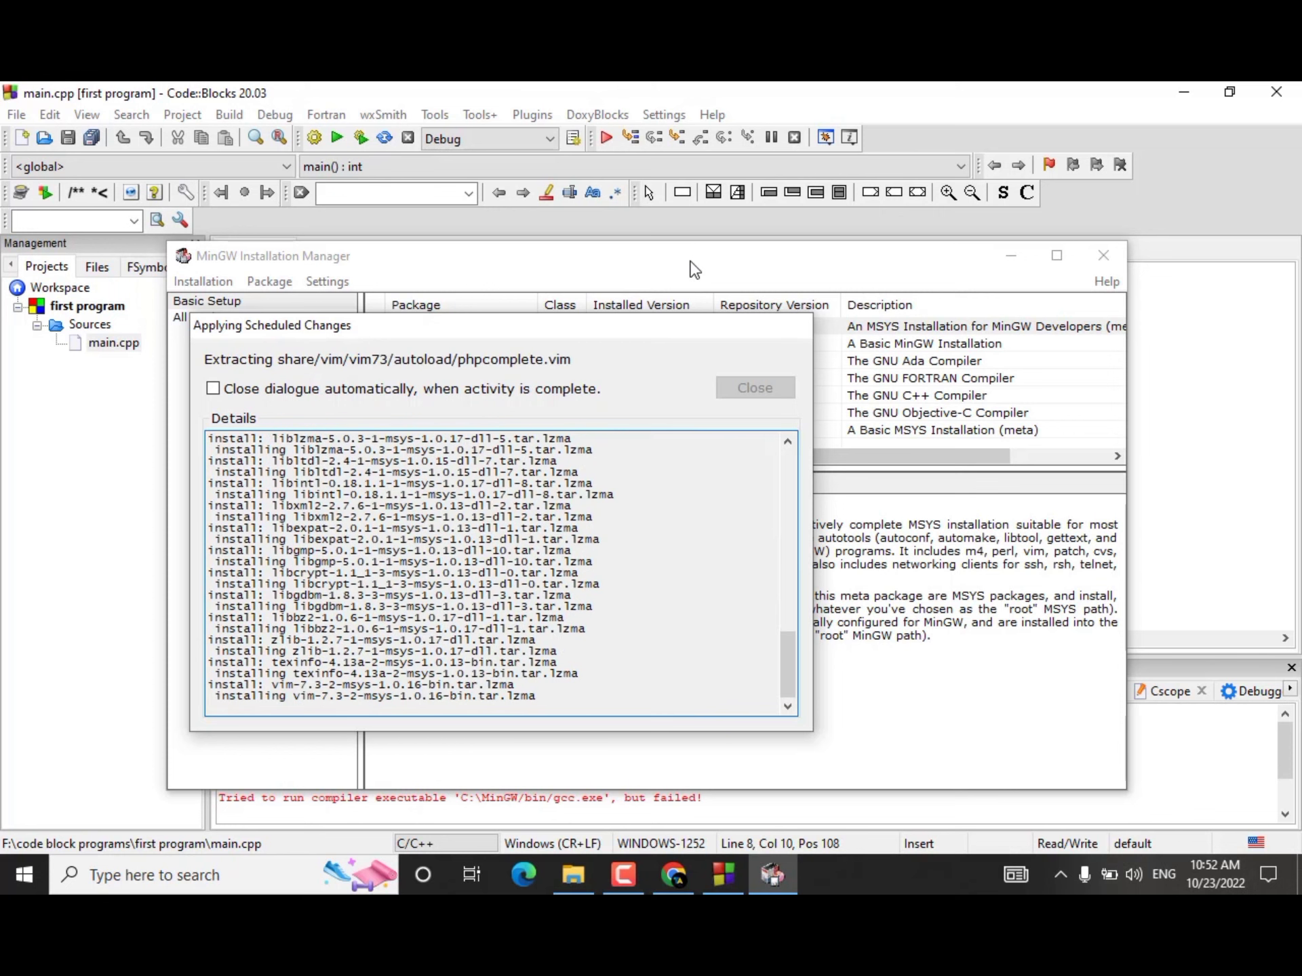
drag(587, 332, 847, 426)
drag(827, 283, 797, 314)
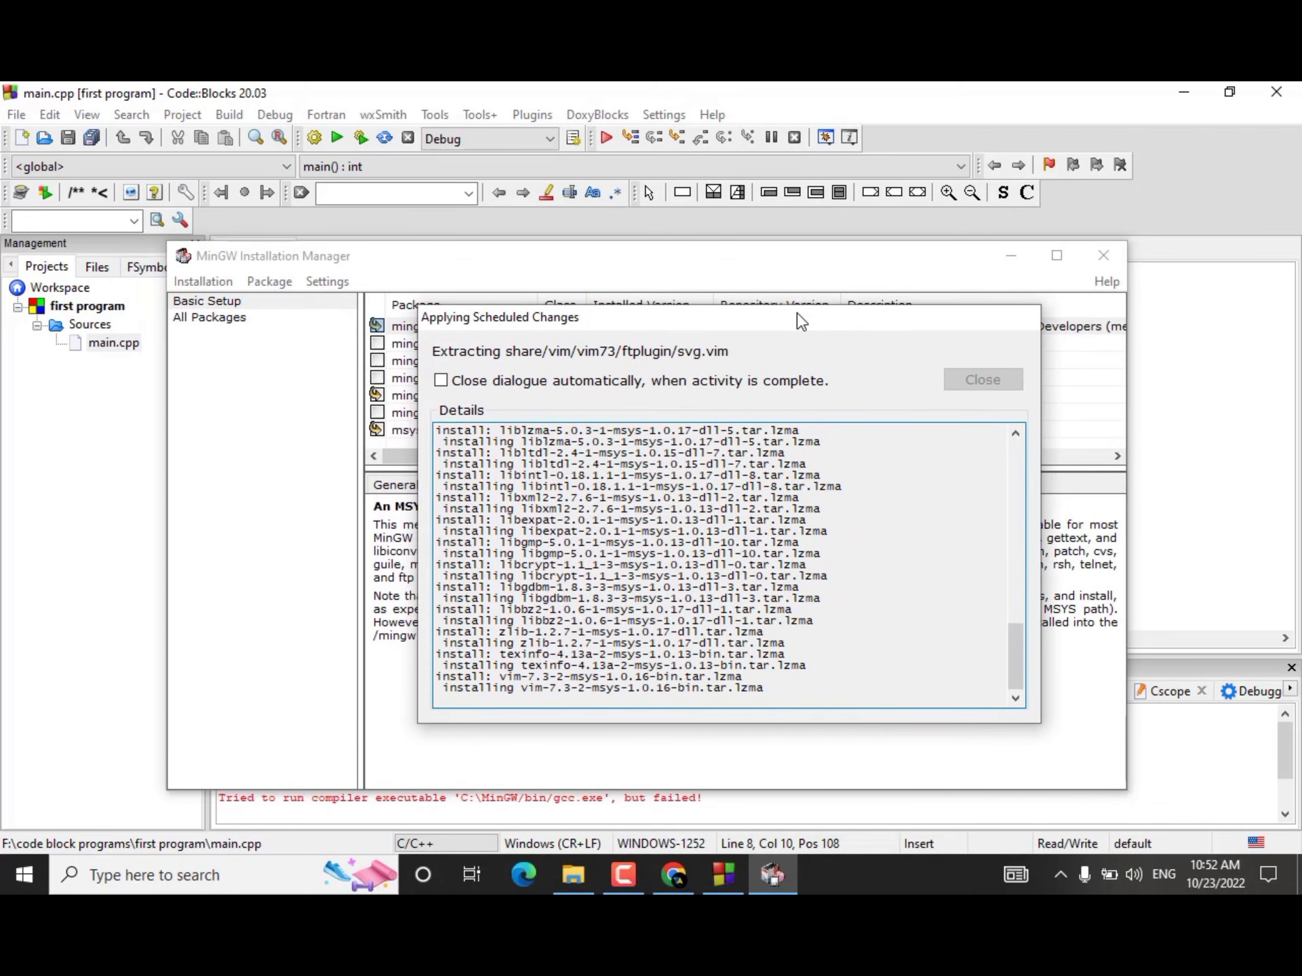
click(1179, 93)
click(1276, 92)
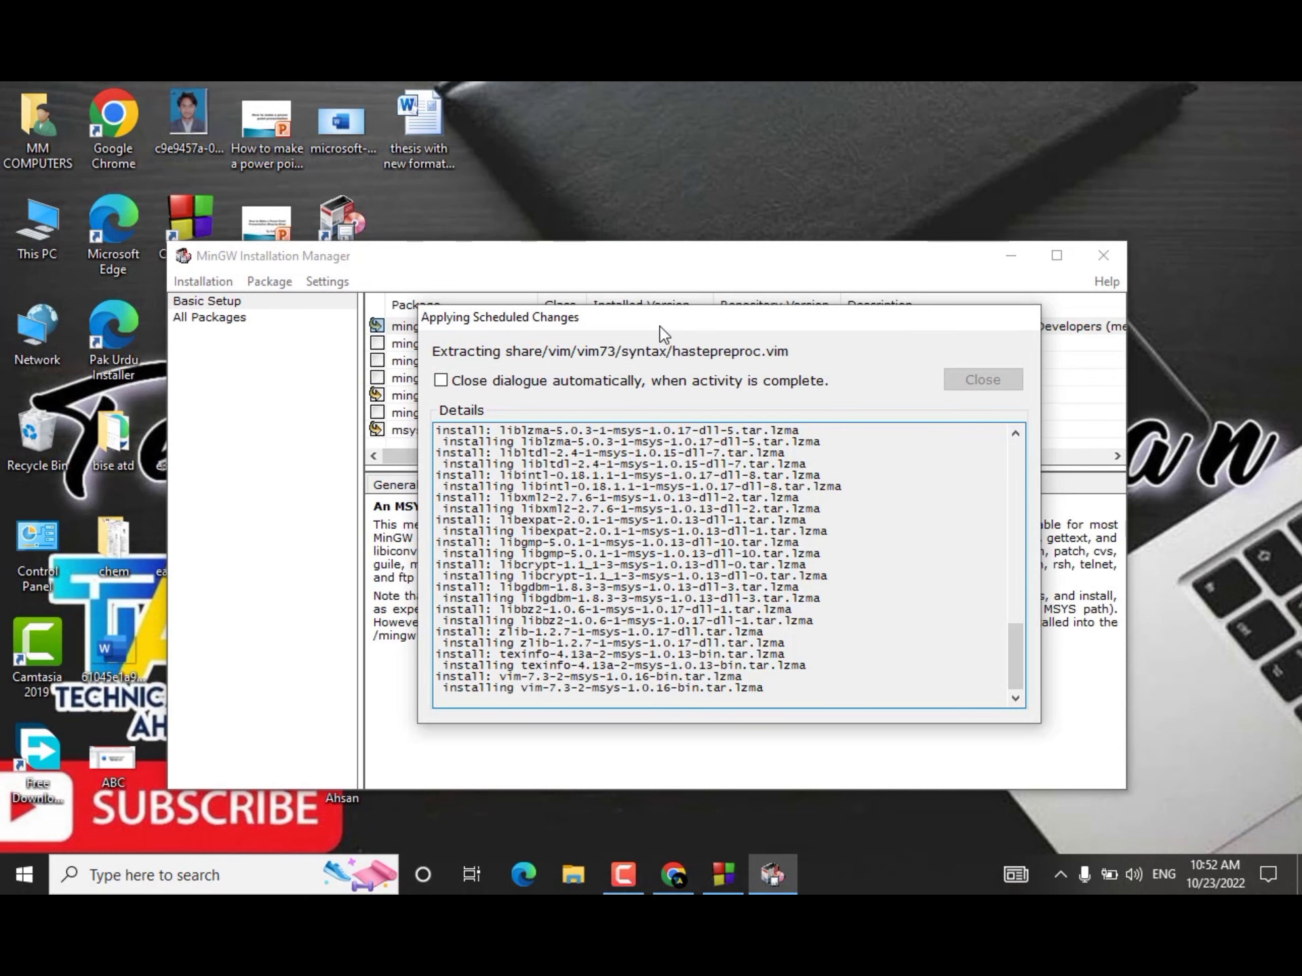
Step: Close the Applying Scheduled Changes dialog once installation is complete and quit the MinGW Installation Manager
drag(659, 326, 615, 345)
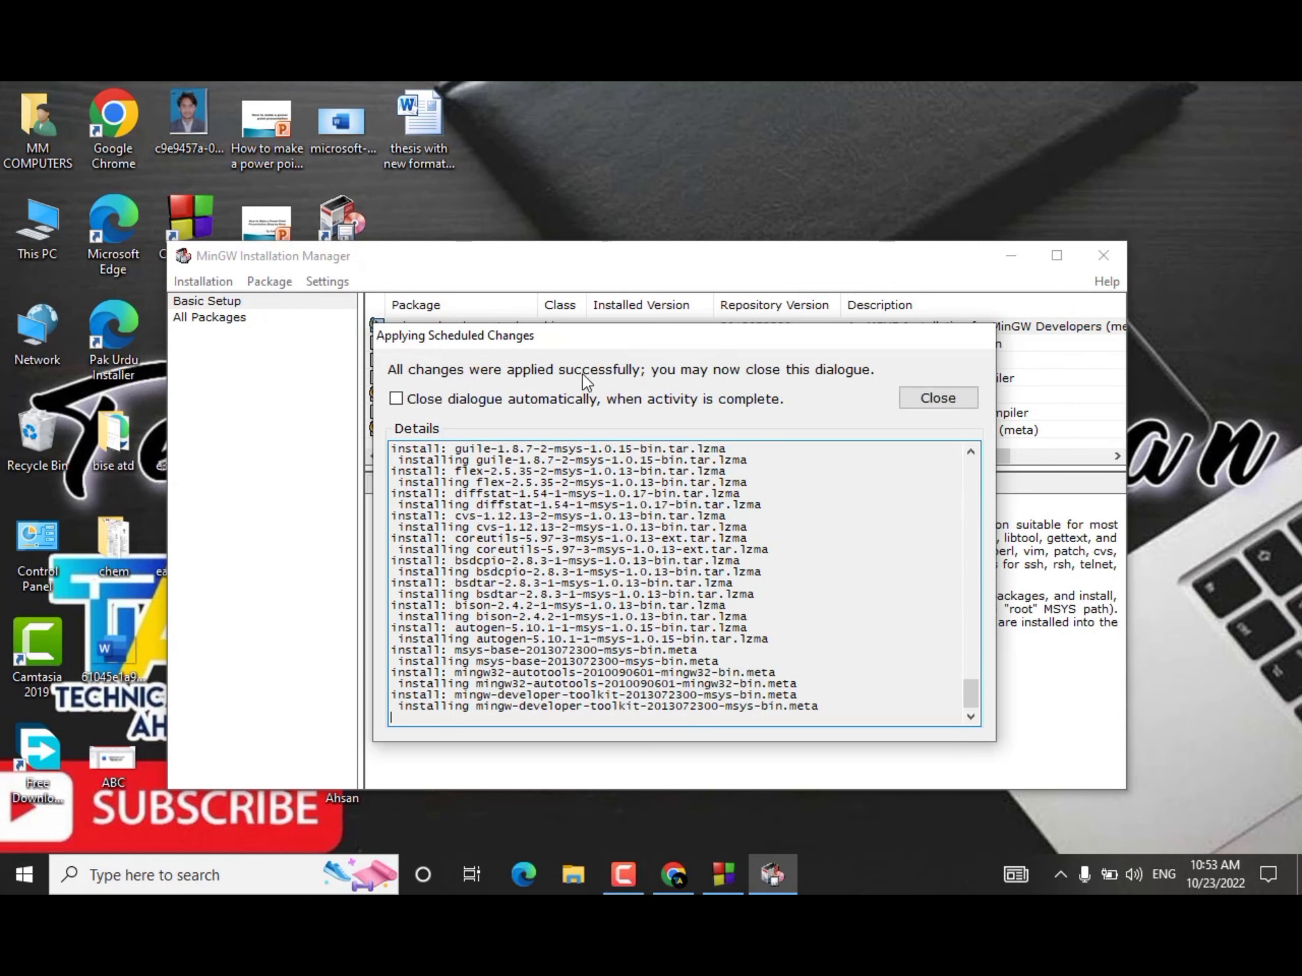
click(937, 404)
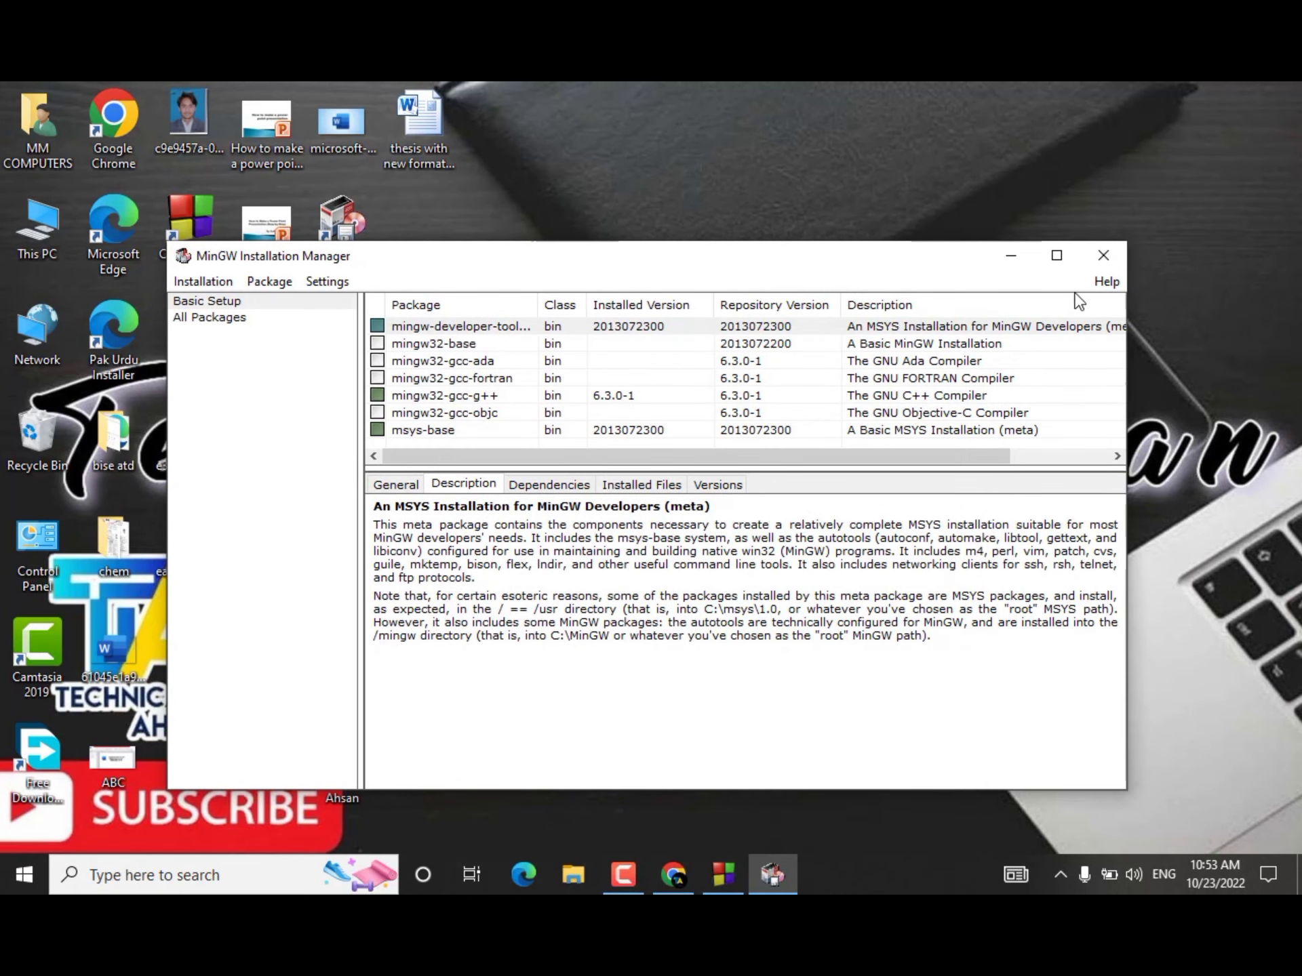
click(1103, 255)
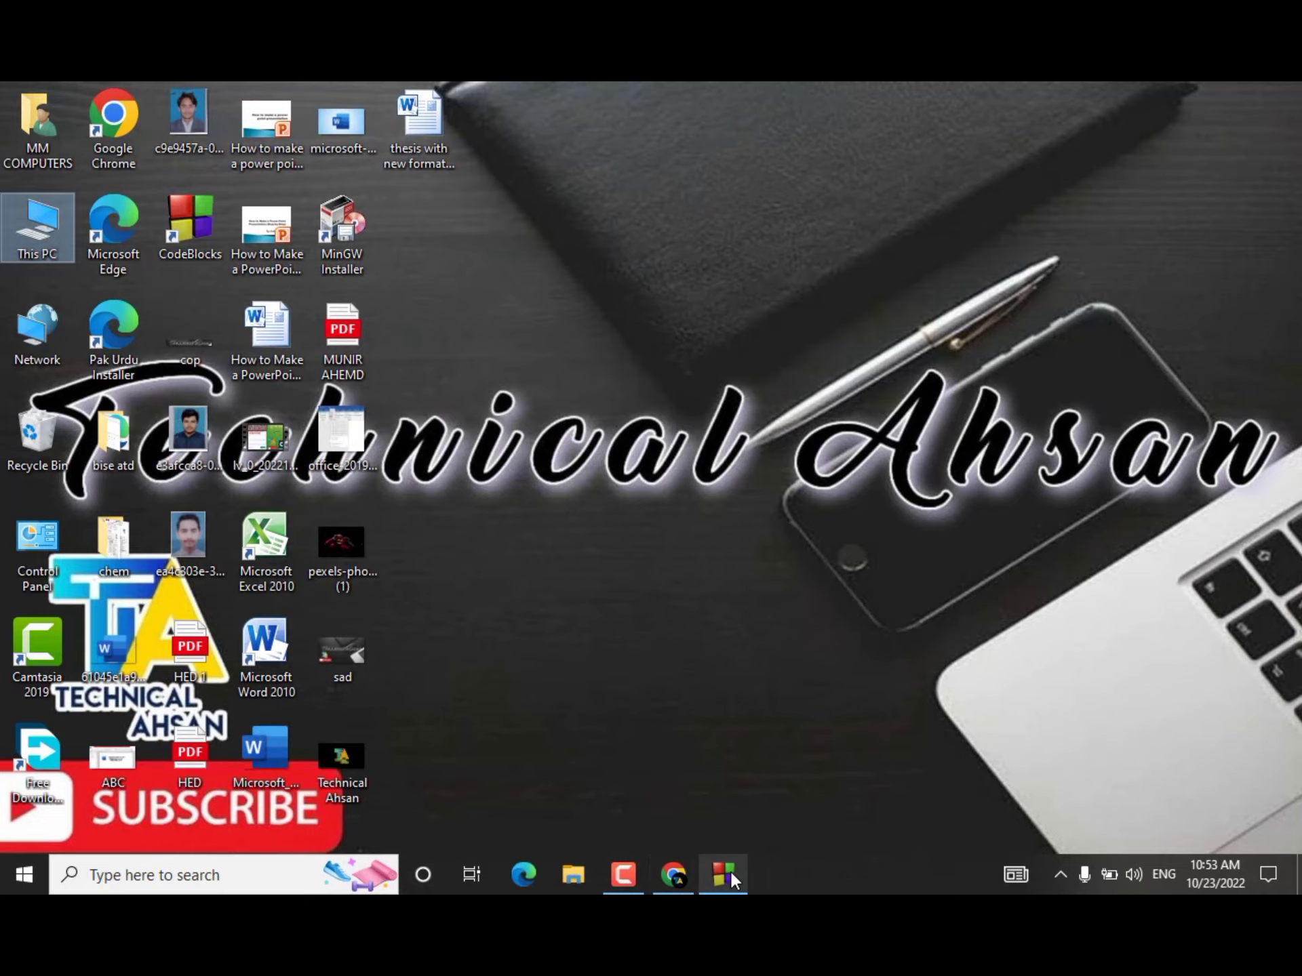
Step: Switch to Code::Blocks, auto-detect the GNU GCC Compiler's installation directory as C:\MinGW under the toolchain executables settings, and accept the compiler settings
click(729, 871)
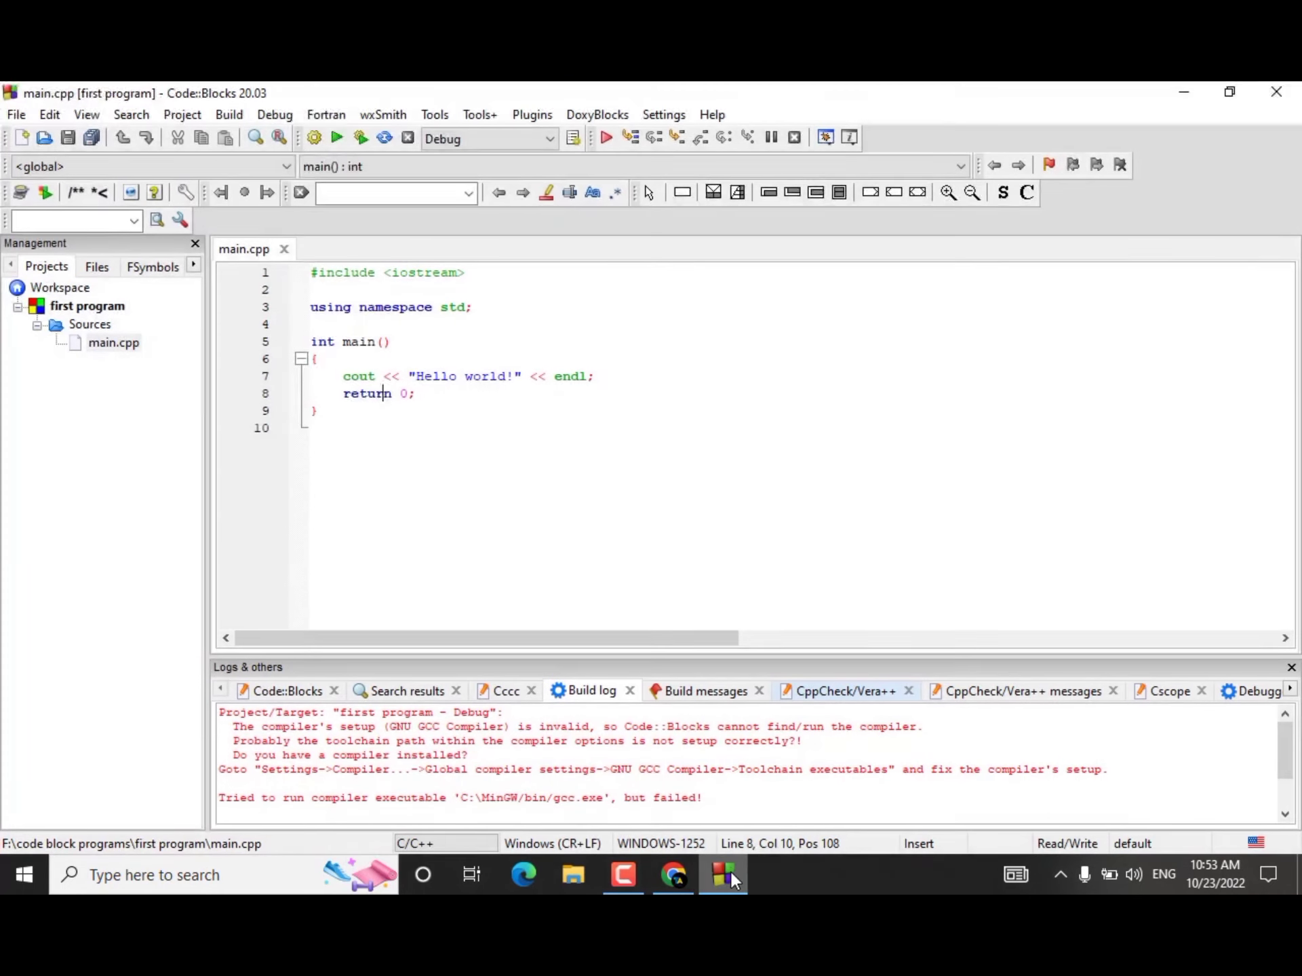
click(650, 115)
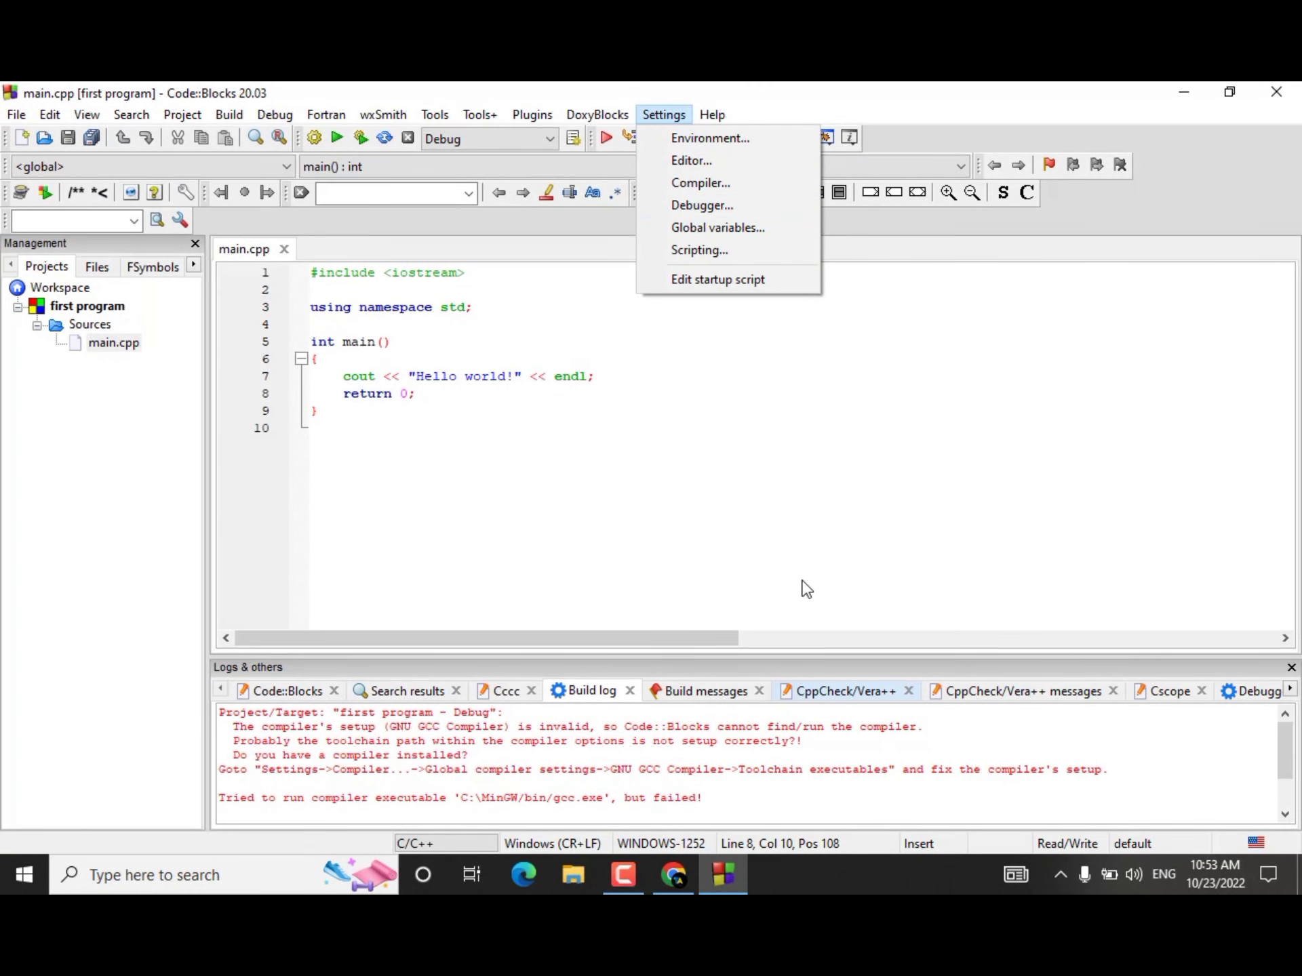
click(700, 183)
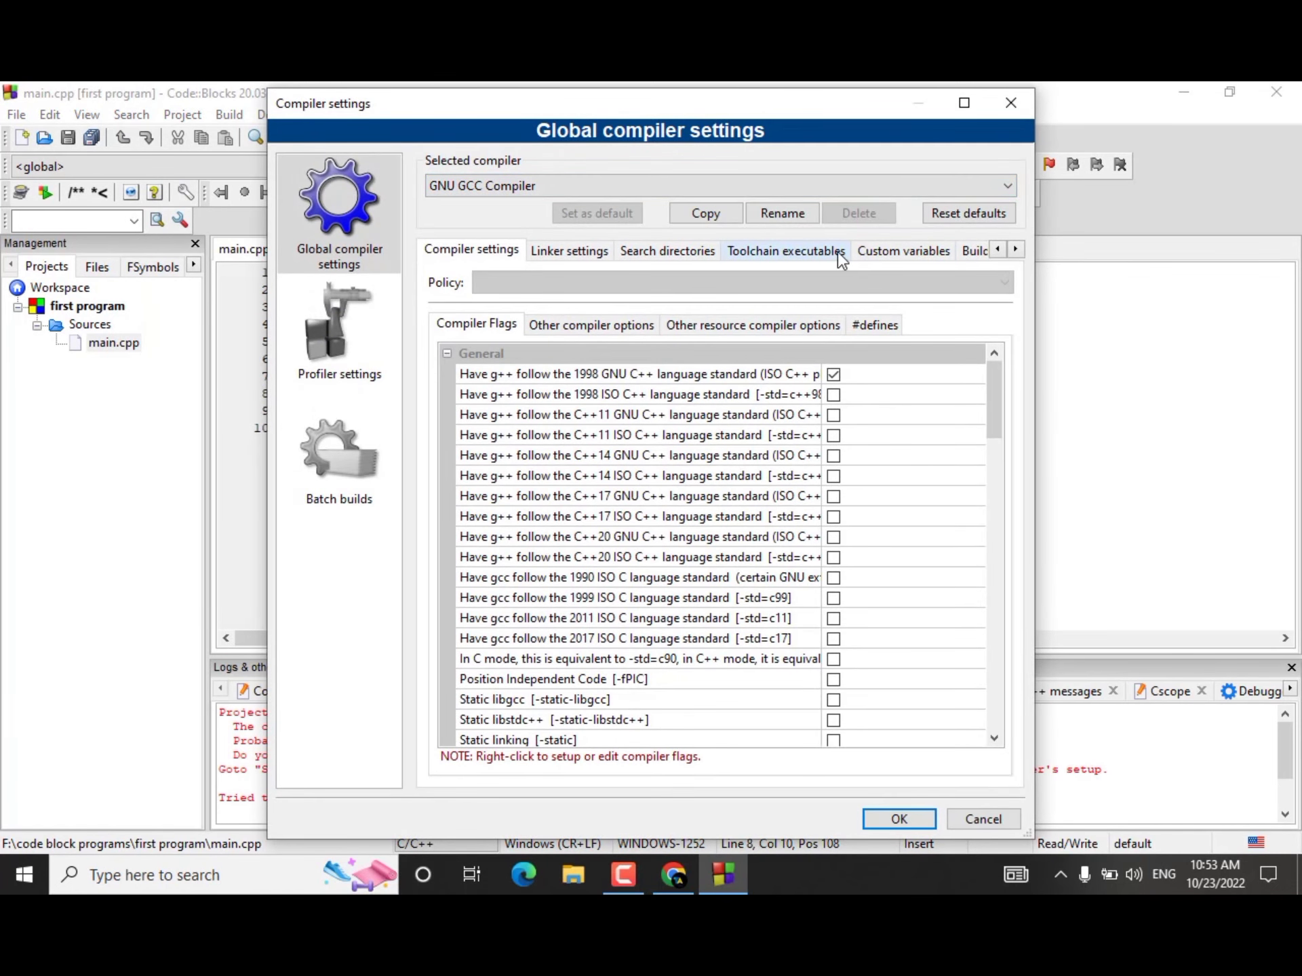
click(840, 258)
click(943, 302)
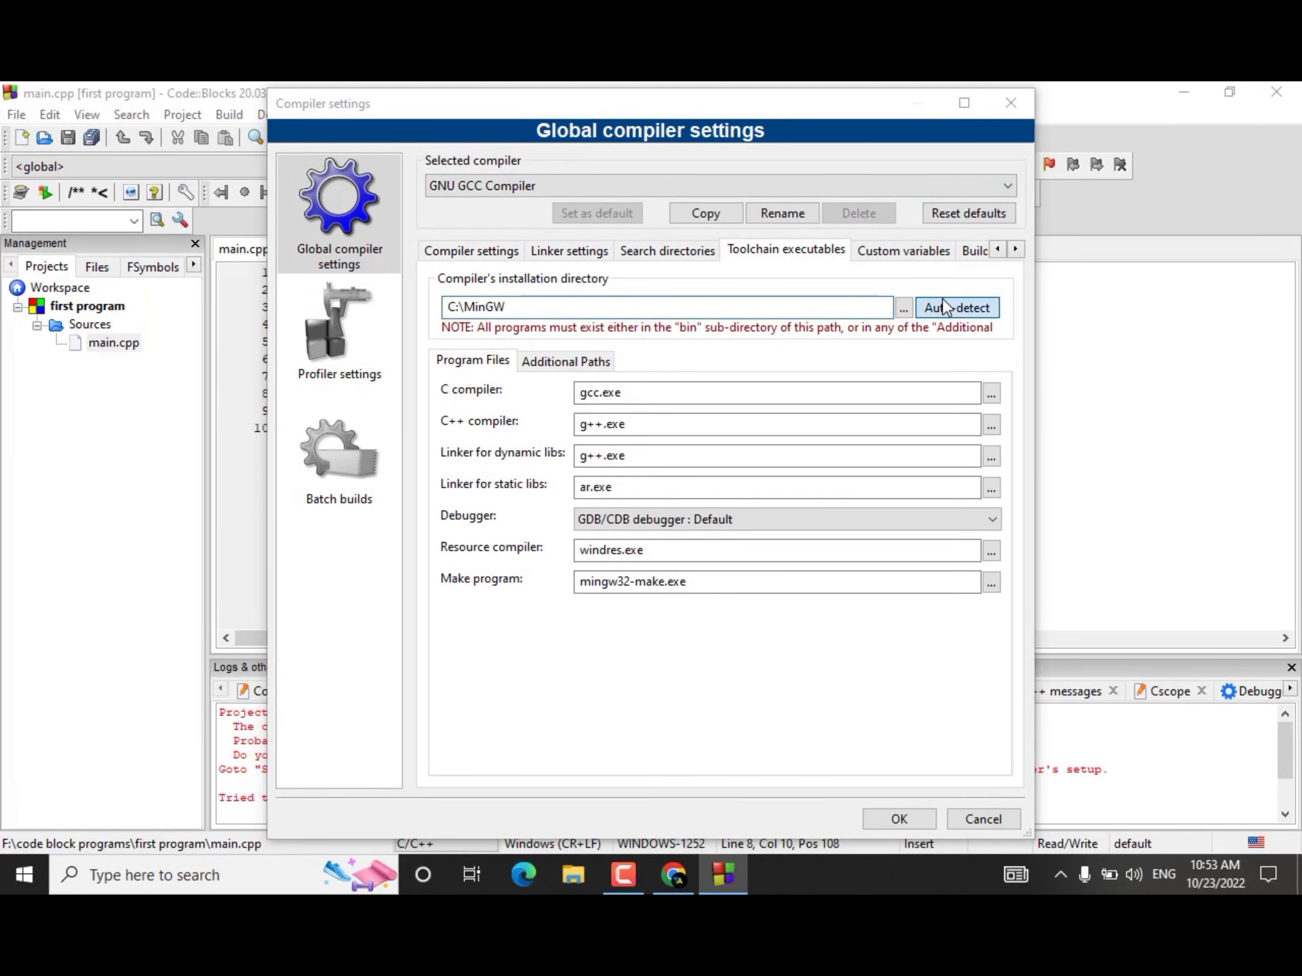
click(790, 481)
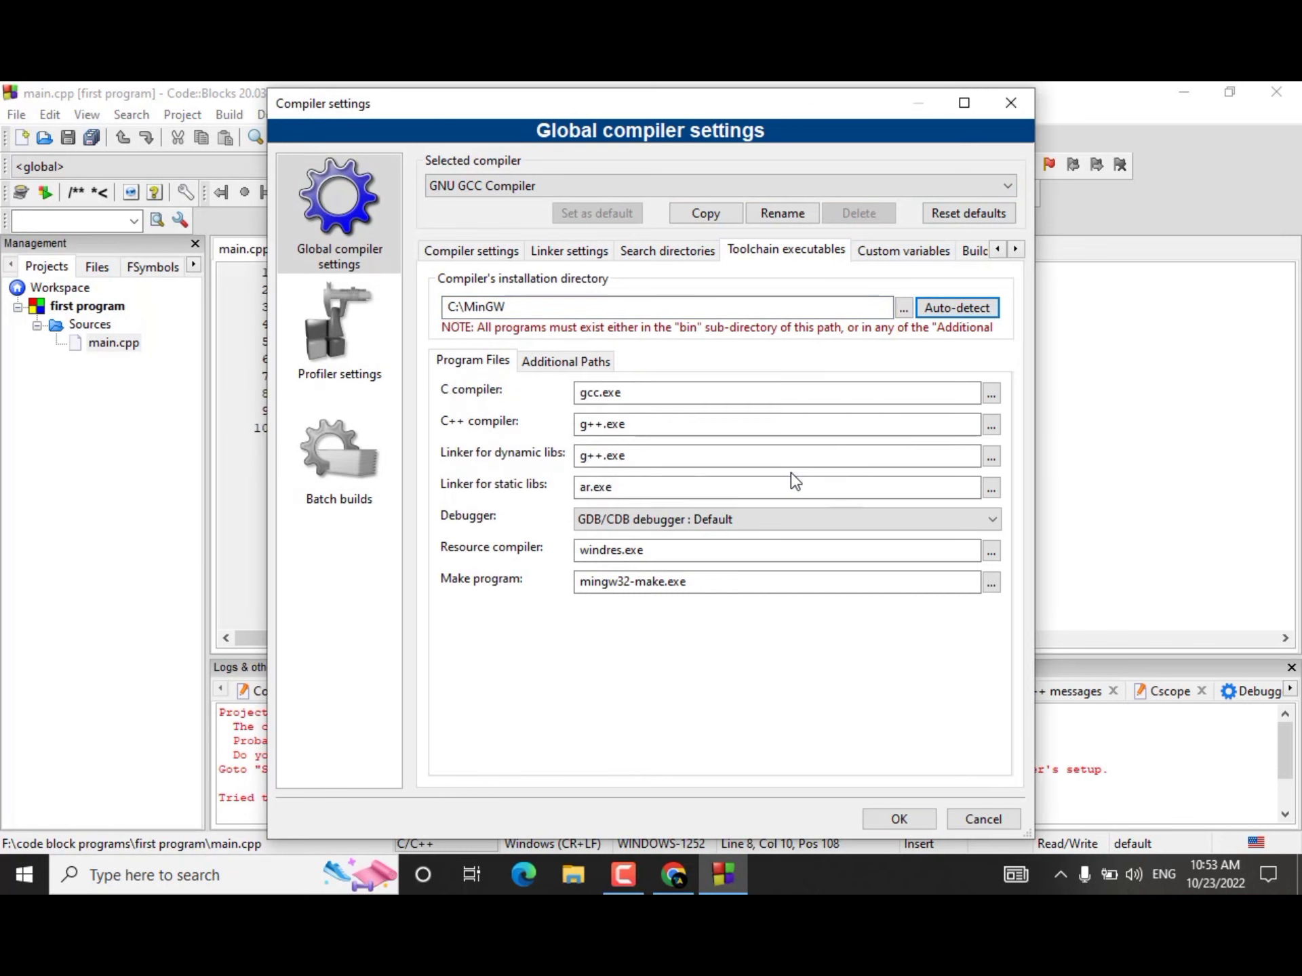
click(960, 313)
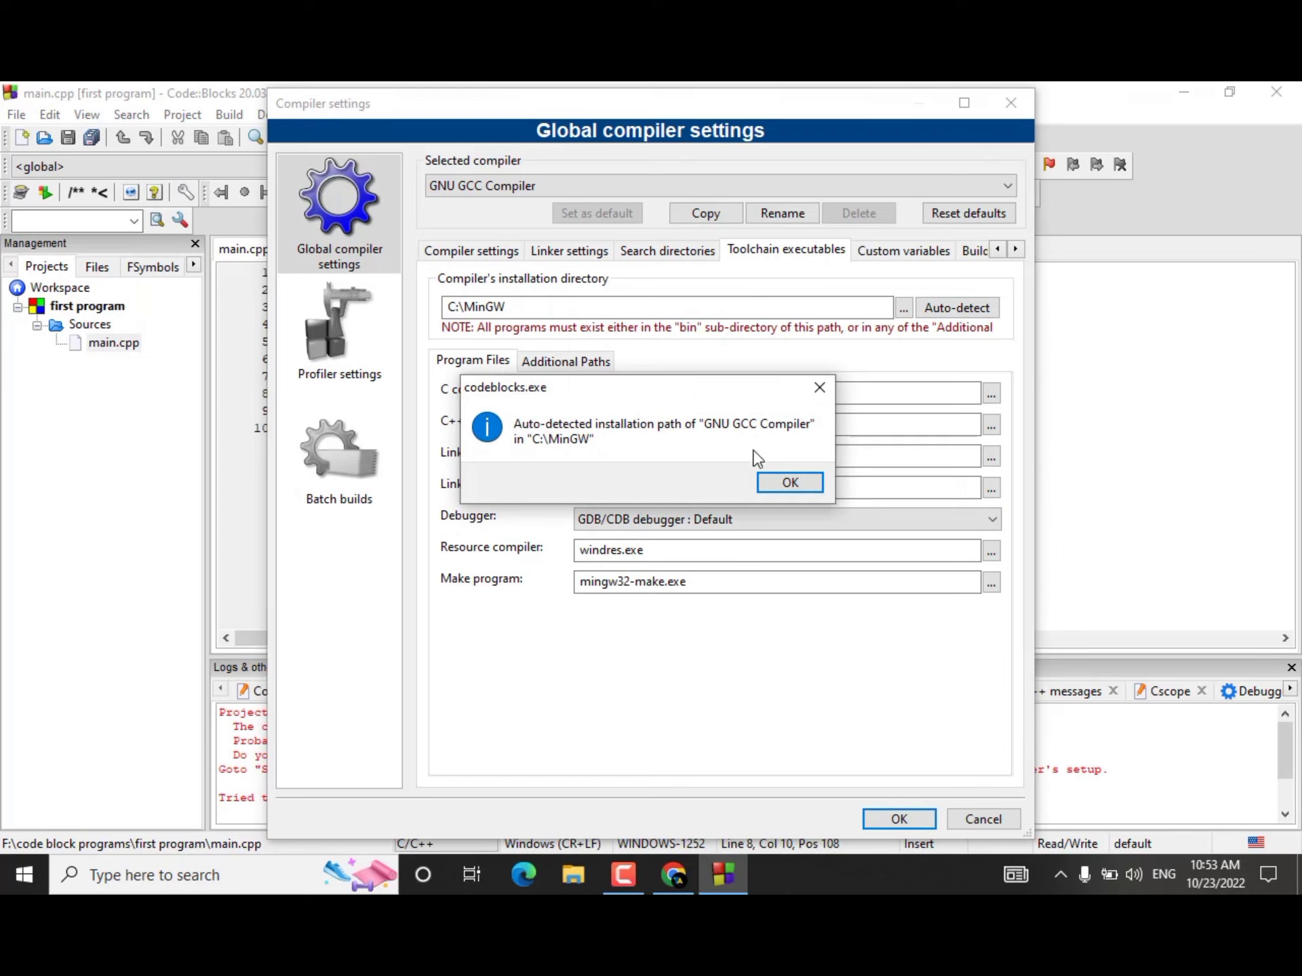
click(791, 482)
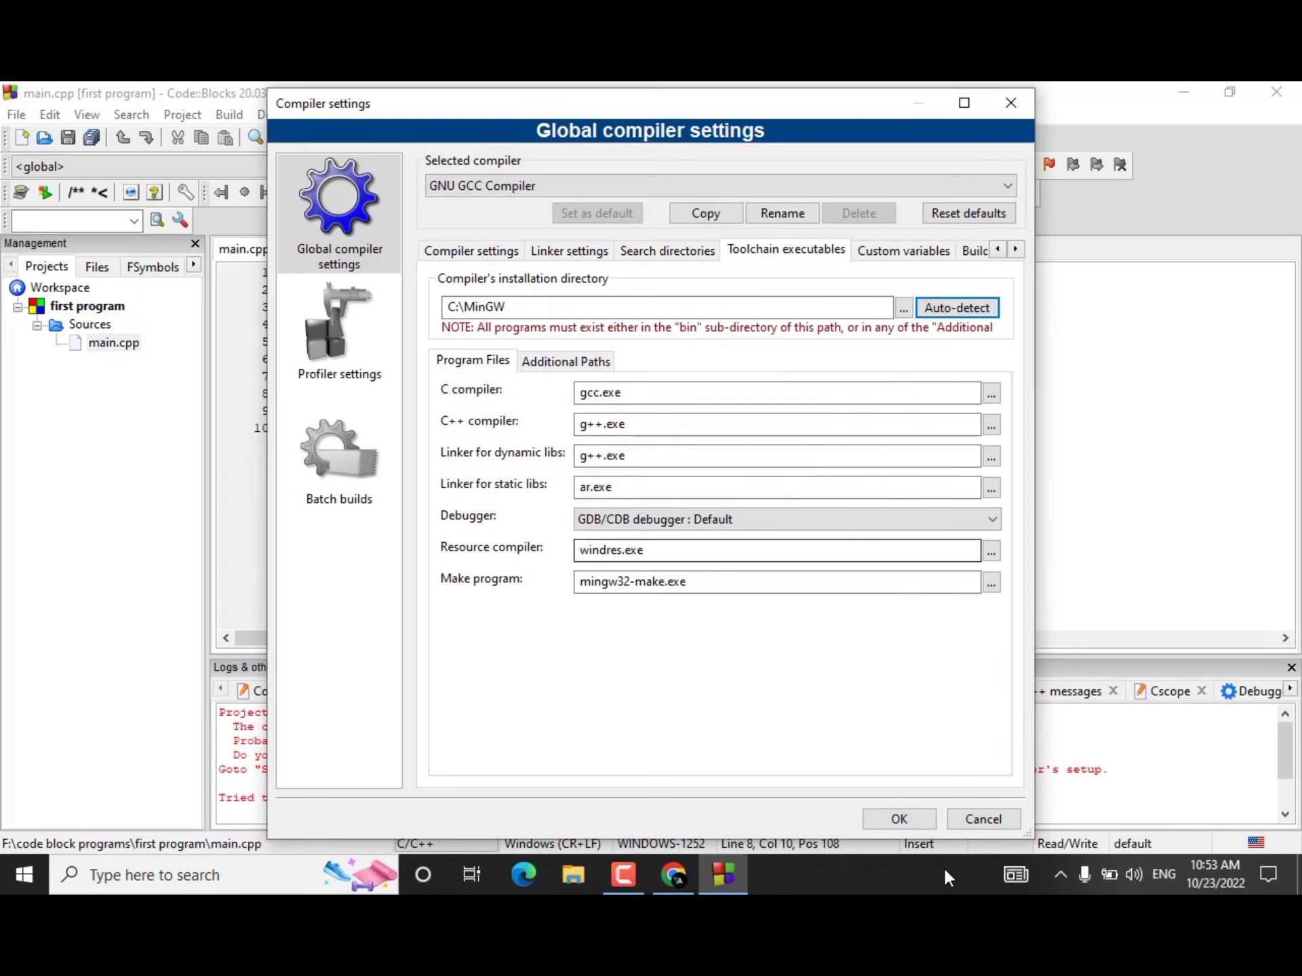
click(899, 819)
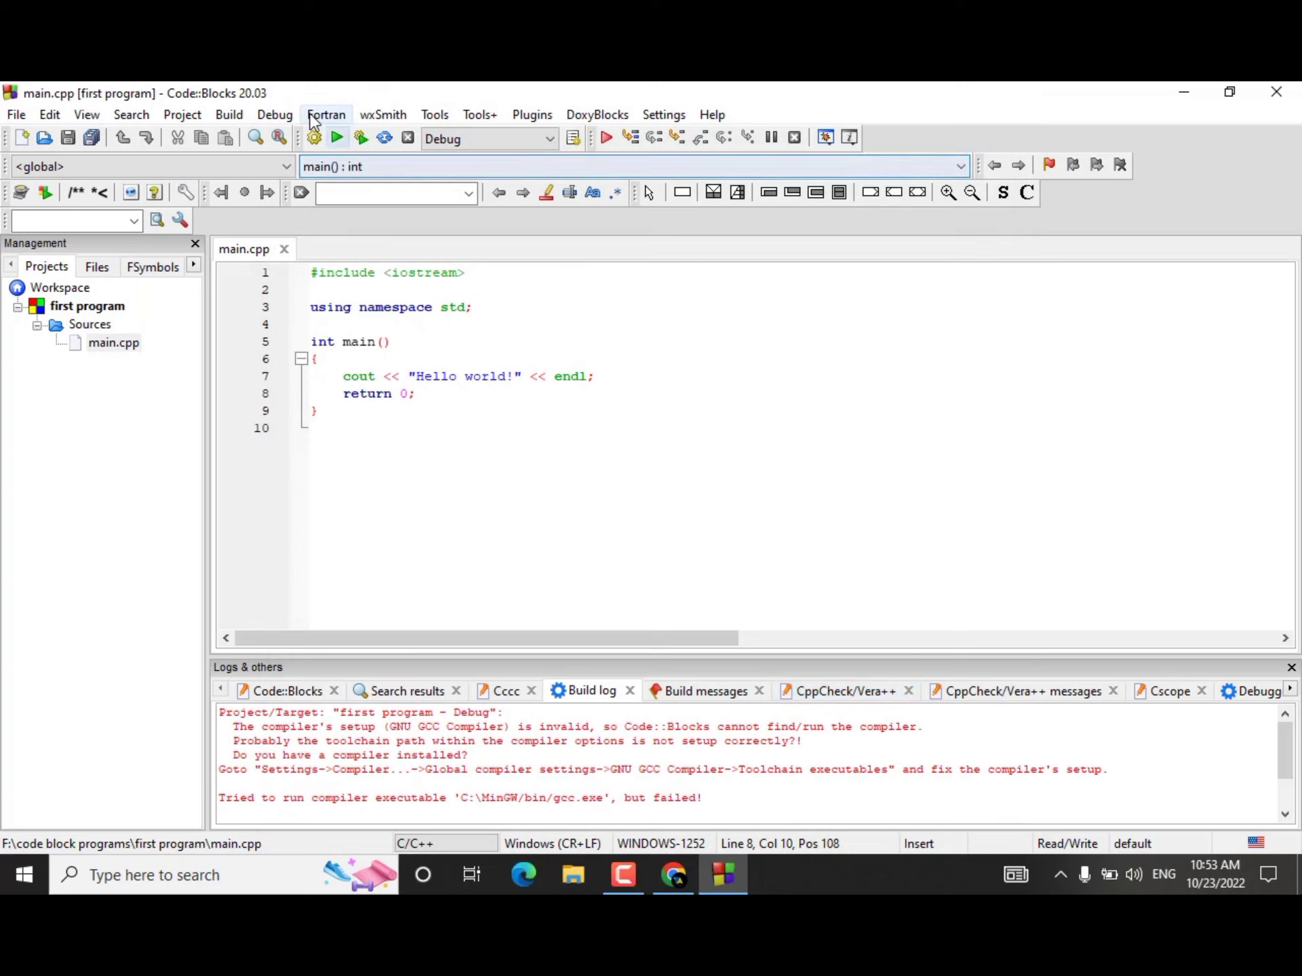
Step: Build the "first program" project with the Debug target and run it in the console
click(314, 139)
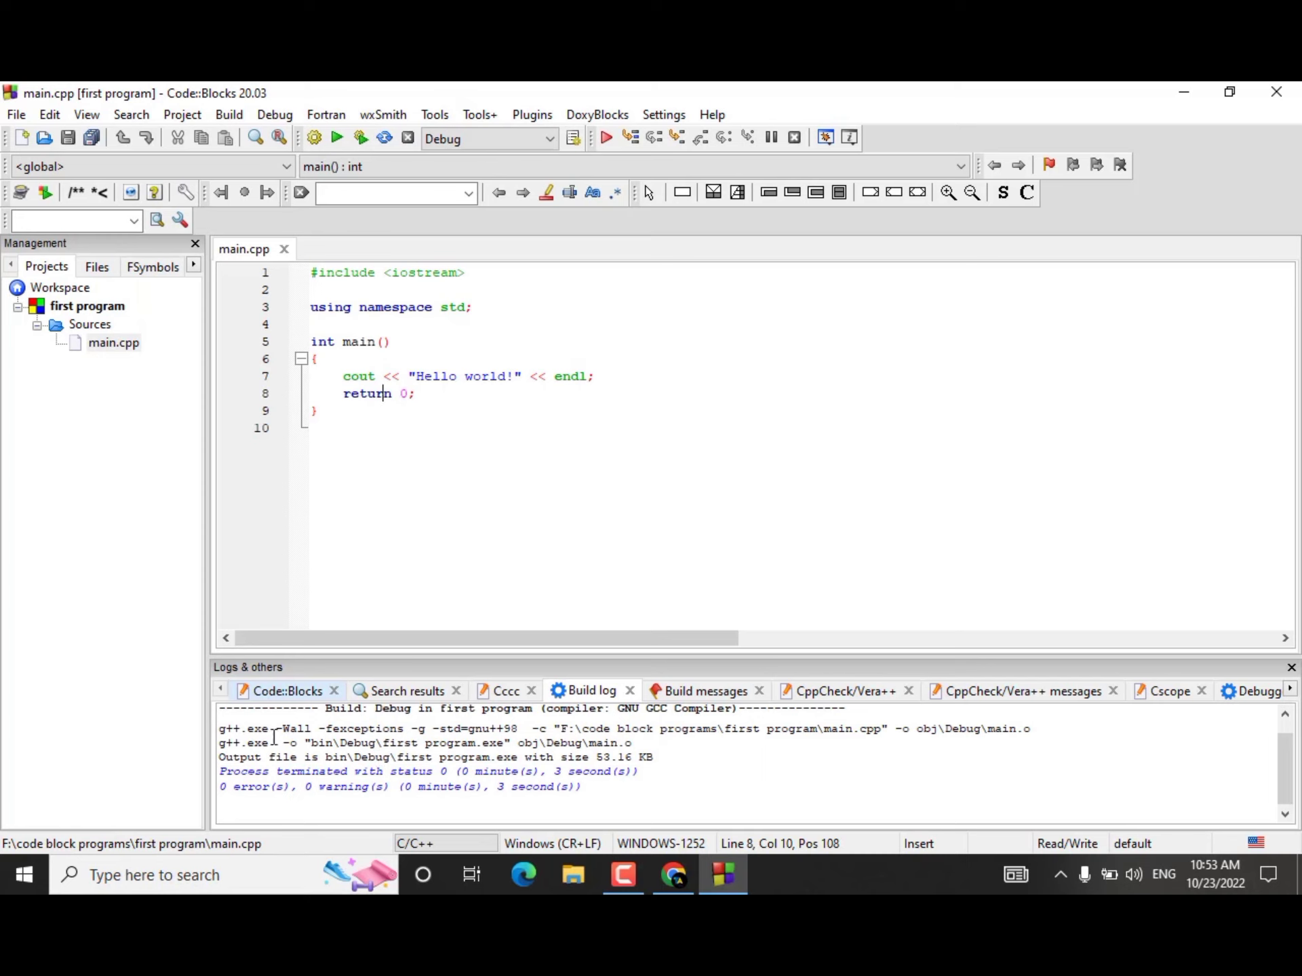
click(337, 136)
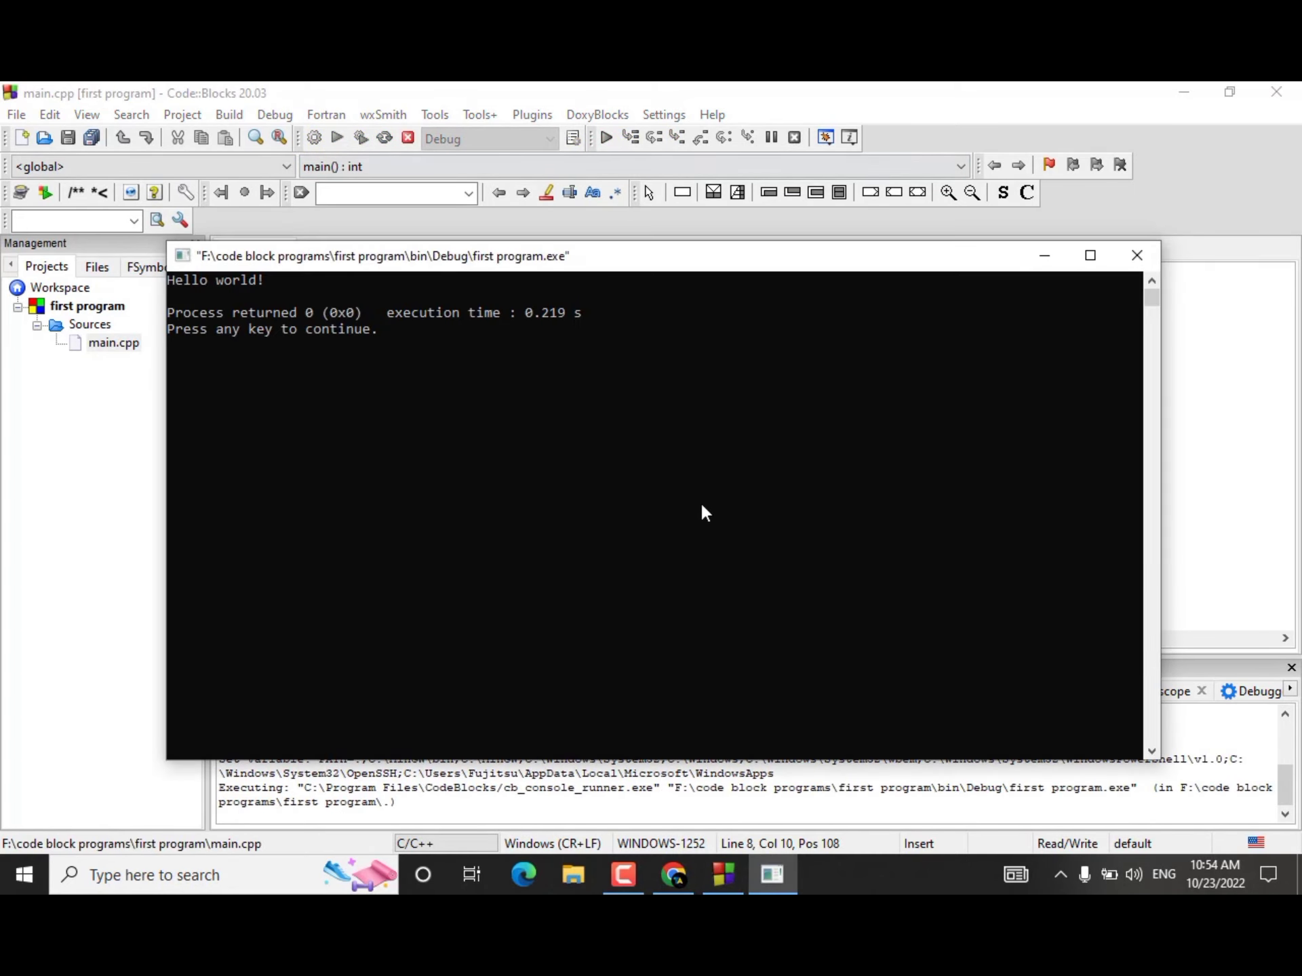